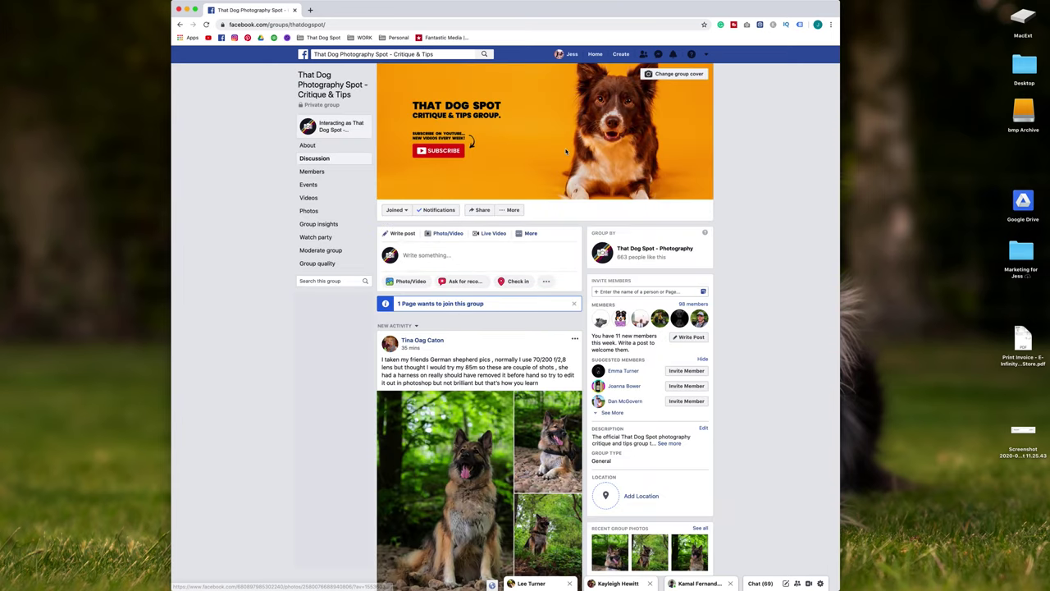
- Browse the dog photography group's feed and open a dog photo posted by a member
{"action": "scroll", "coordinate": [466, 358], "scroll_direction": "down", "scroll_amount": 1}
{"action": "scroll", "coordinate": [466, 358], "scroll_direction": "down", "scroll_amount": 2}
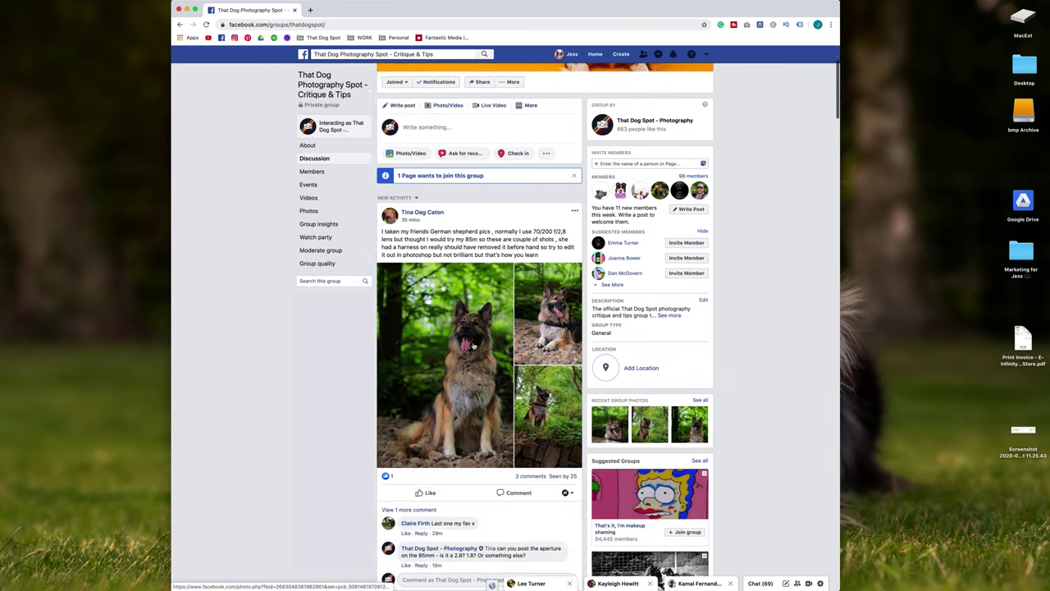
{"action": "left_click", "coordinate": [474, 346]}
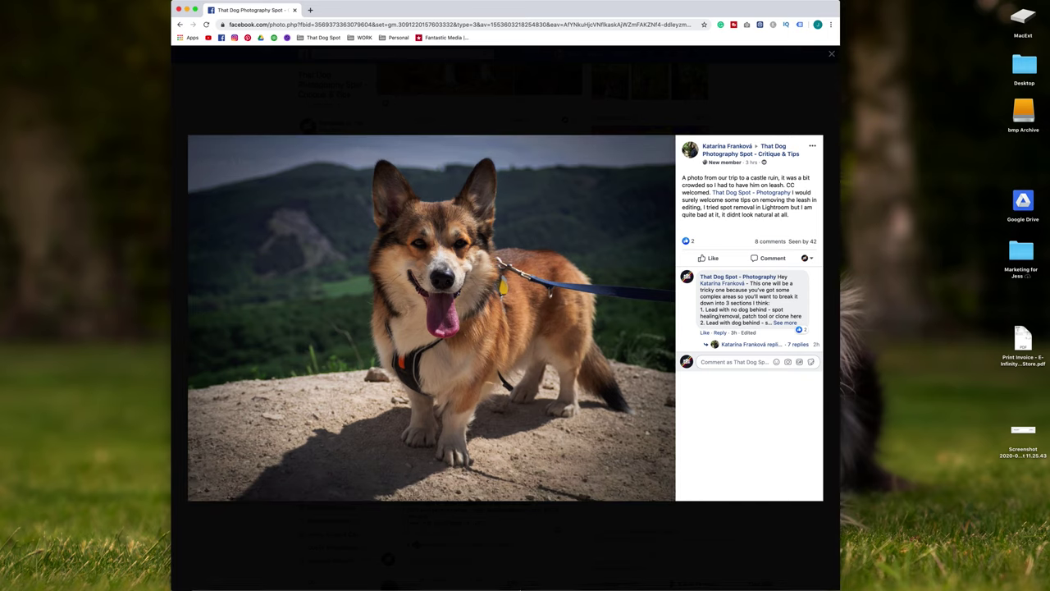
- Switch to Camera Raw, tone the corgi photo with Highlights -75, Shadows +55, Whites -13, Blacks -25 and Temperature 5300, and open it in Photoshop
{"action": "left_click", "coordinate": [585, 571]}
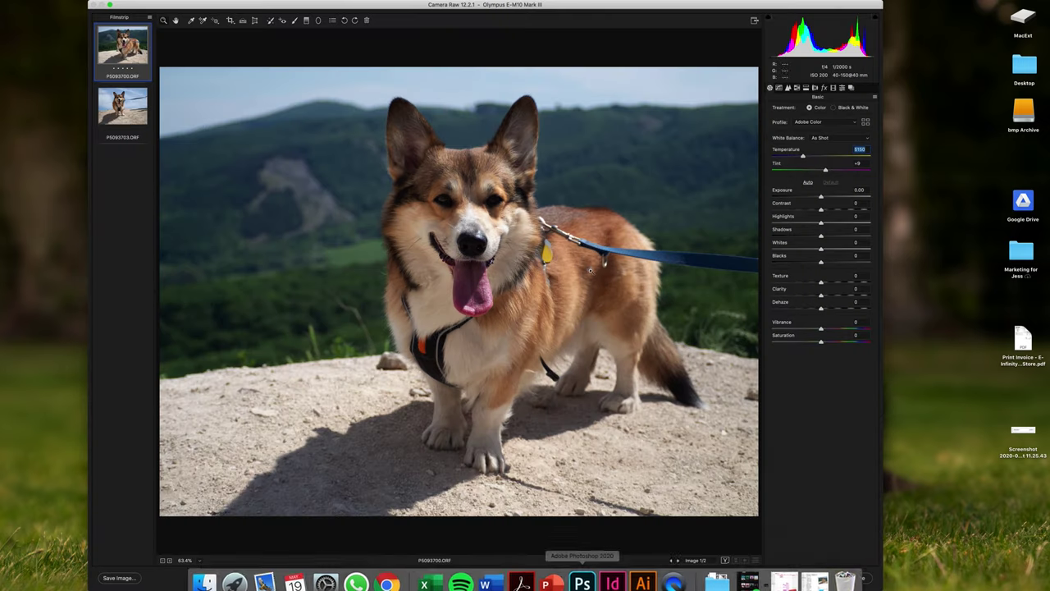
{"action": "left_click_drag", "start_coordinate": [461, 7], "coordinate": [383, 7]}
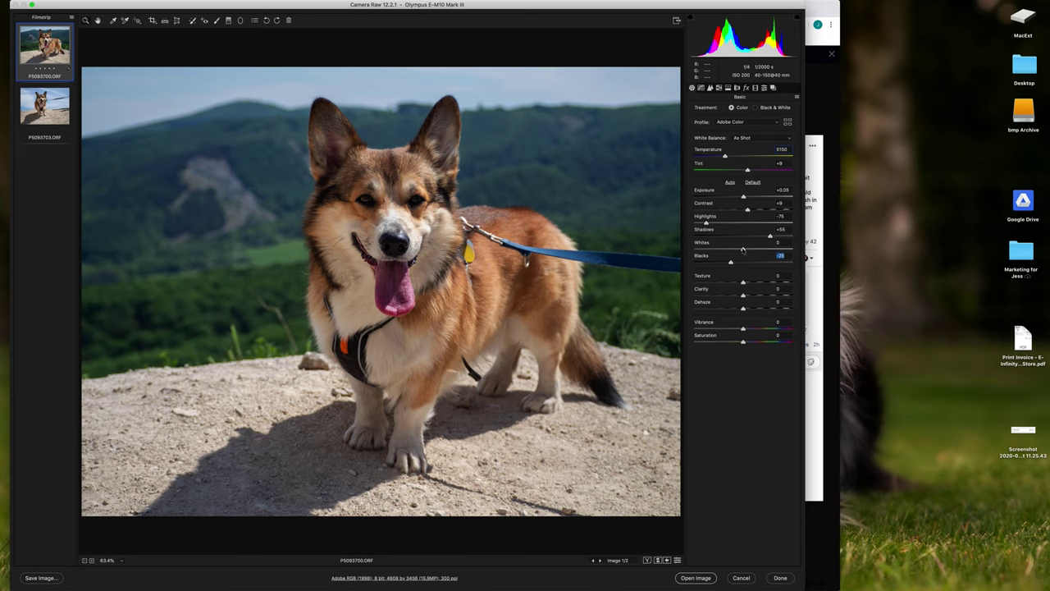
{"action": "left_click_drag", "start_coordinate": [743, 249], "coordinate": [736, 249]}
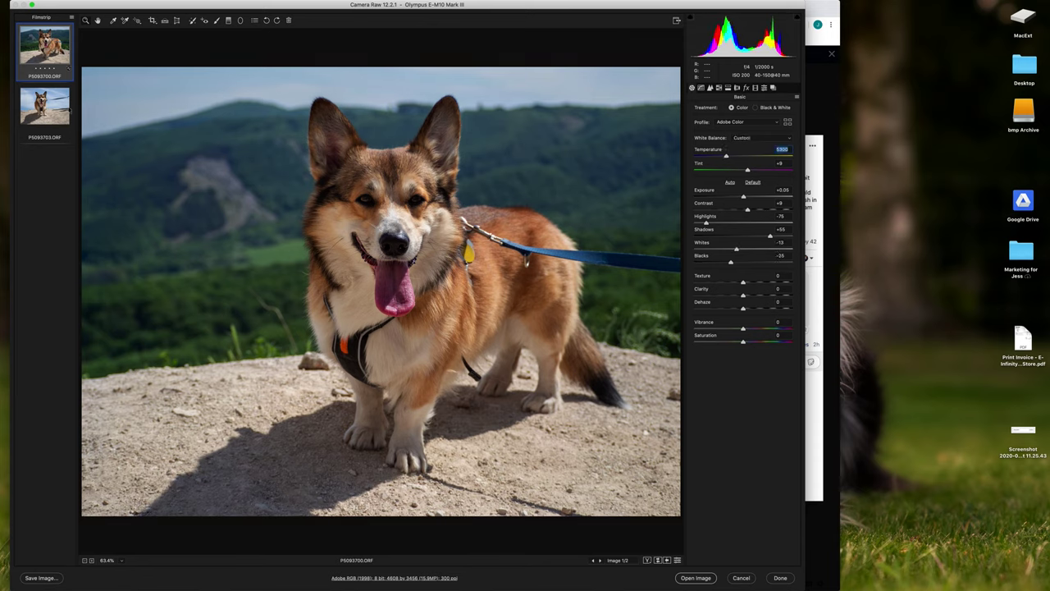
{"action": "left_click", "coordinate": [704, 578]}
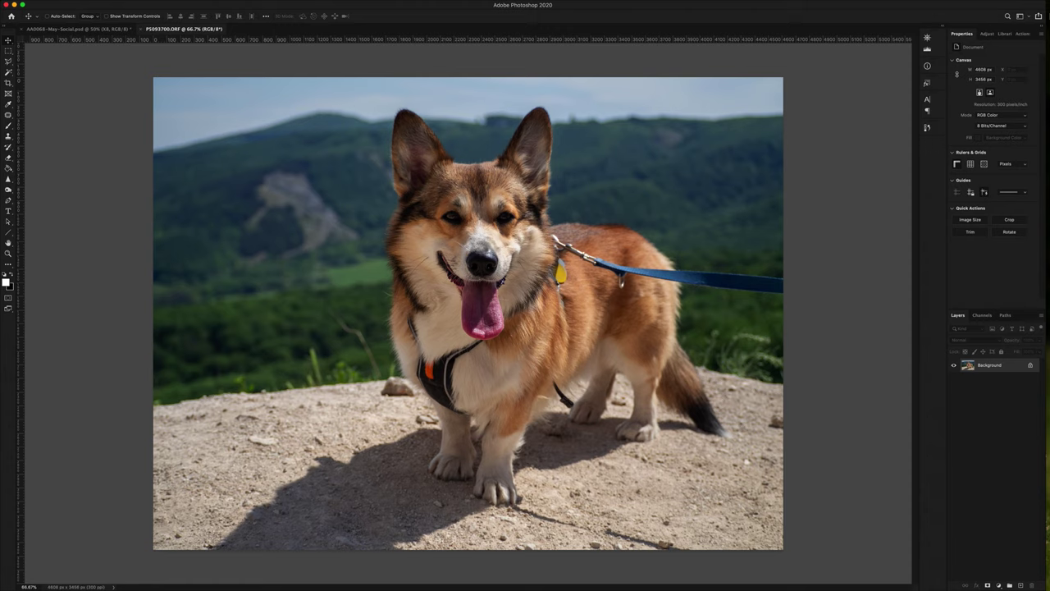
- Duplicate the Background layer of the corgi photo to keep the original intact
{"action": "left_click_drag", "start_coordinate": [1046, 9], "coordinate": [1049, 12]}
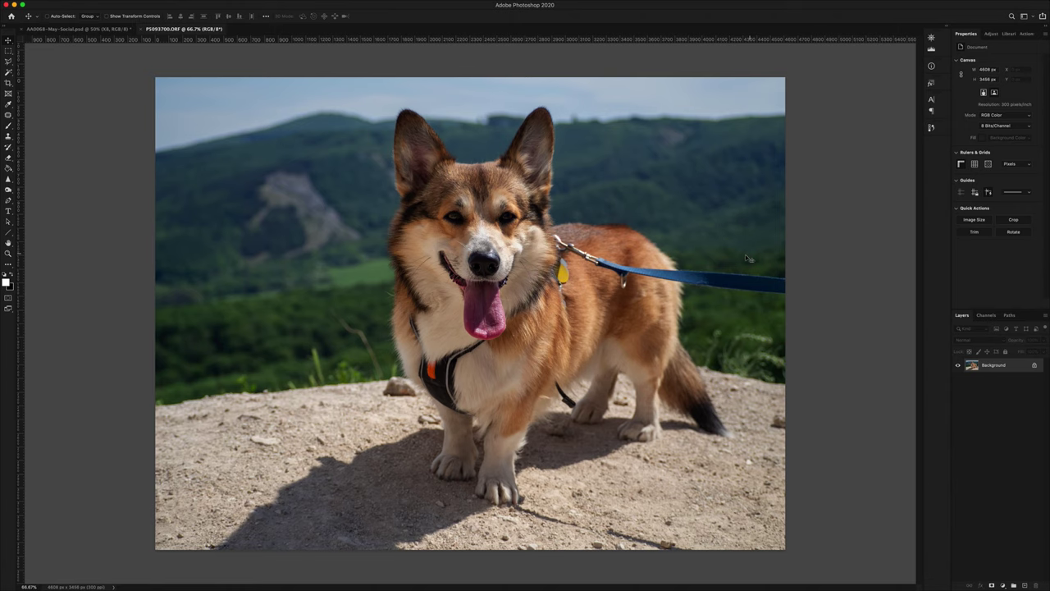
{"action": "scroll", "coordinate": [671, 259], "scroll_direction": "up", "scroll_amount": 5}
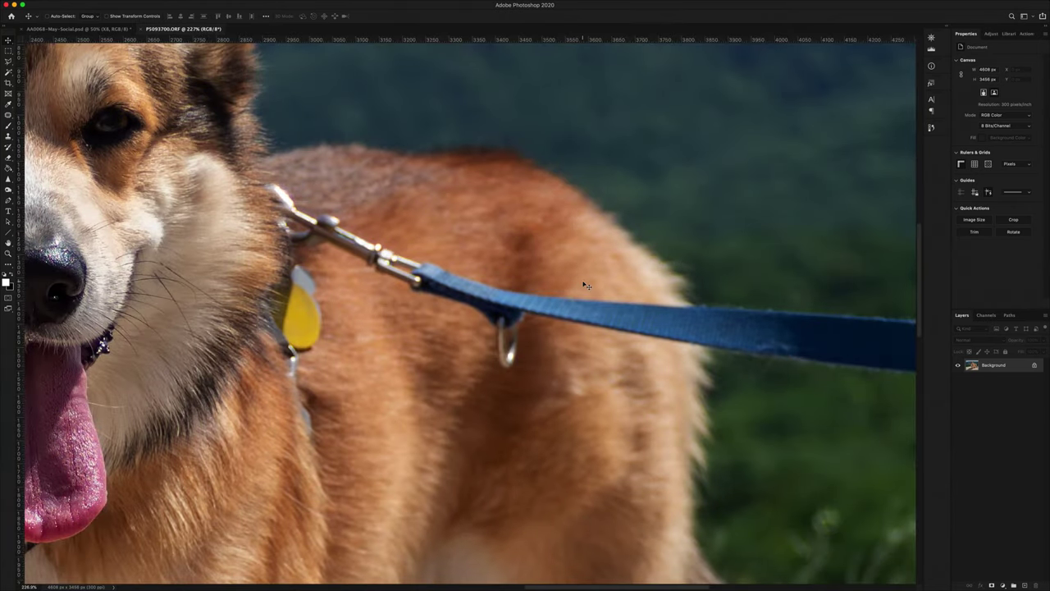
{"action": "scroll", "coordinate": [588, 285], "scroll_direction": "left", "scroll_amount": 6}
{"action": "scroll", "coordinate": [671, 410], "scroll_direction": "right", "scroll_amount": 12}
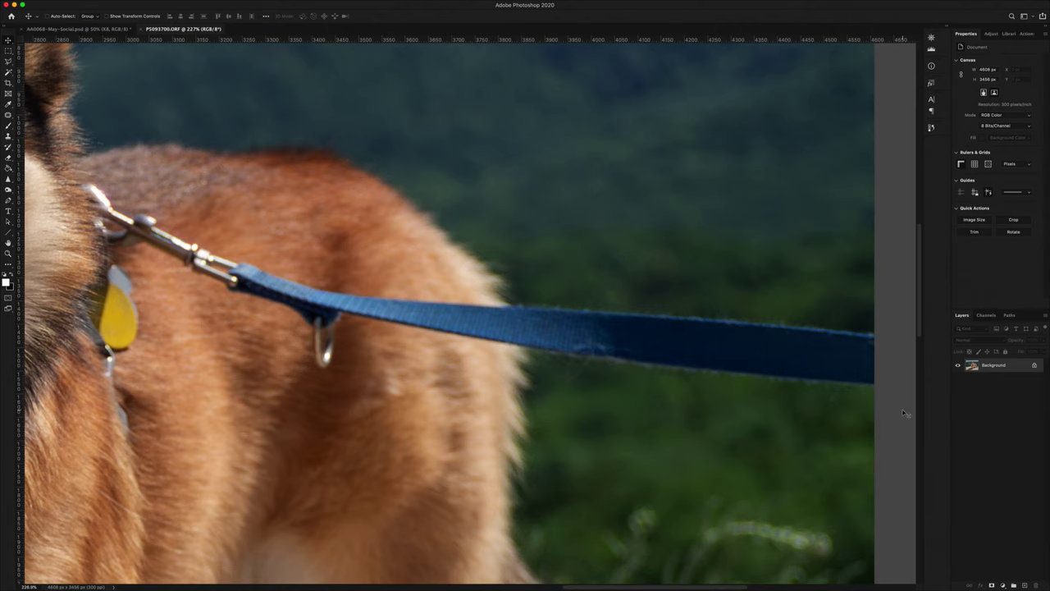
{"action": "scroll", "coordinate": [738, 455], "scroll_direction": "down", "scroll_amount": 2}
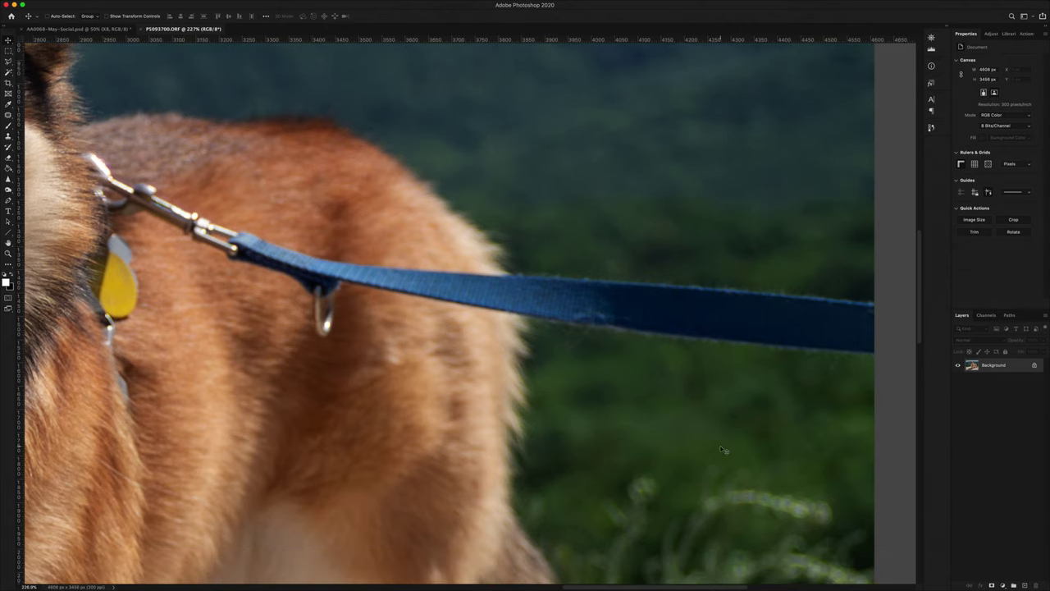
{"action": "left_click_drag", "start_coordinate": [992, 366], "coordinate": [1026, 585]}
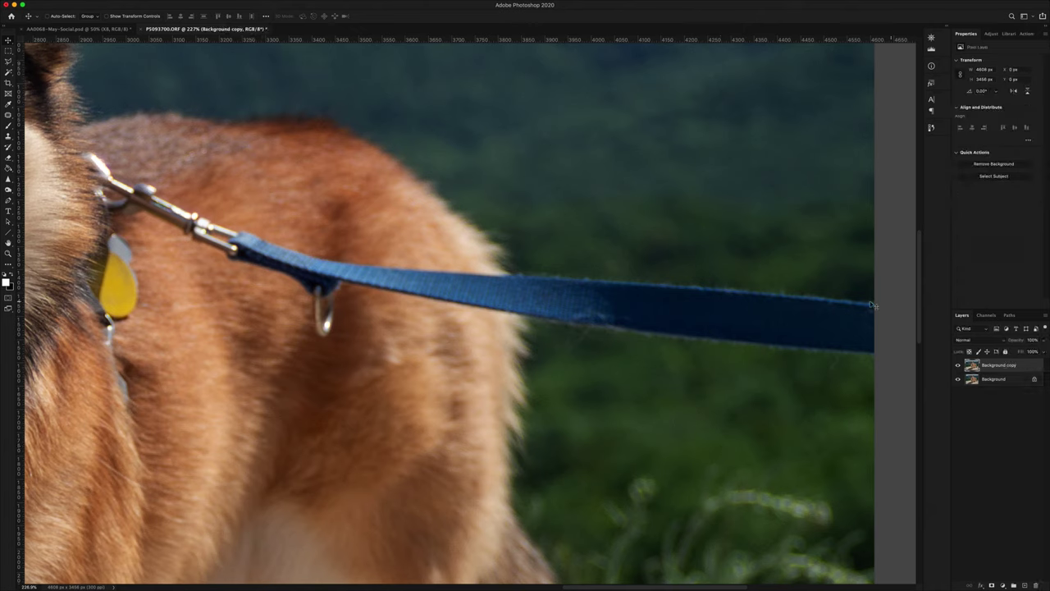
{"action": "left_click_drag", "start_coordinate": [1002, 308], "coordinate": [1004, 213]}
- Remove the stretch of leash between the dog's back and the photo's right edge with an enlarged Content-Aware Spot Healing Brush
{"action": "left_click", "coordinate": [8, 116]}
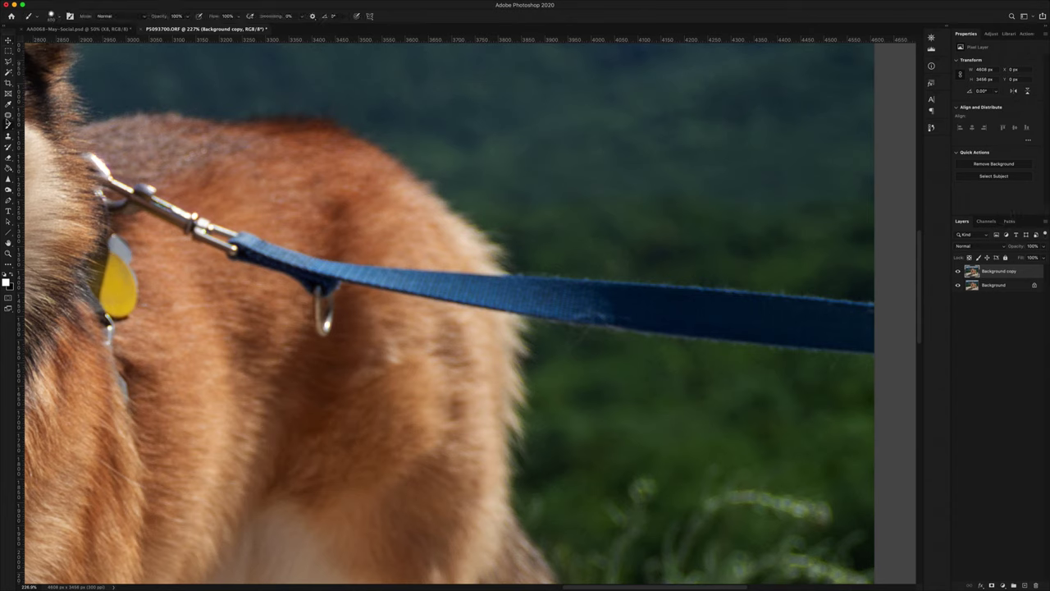
{"action": "left_click", "coordinate": [51, 114]}
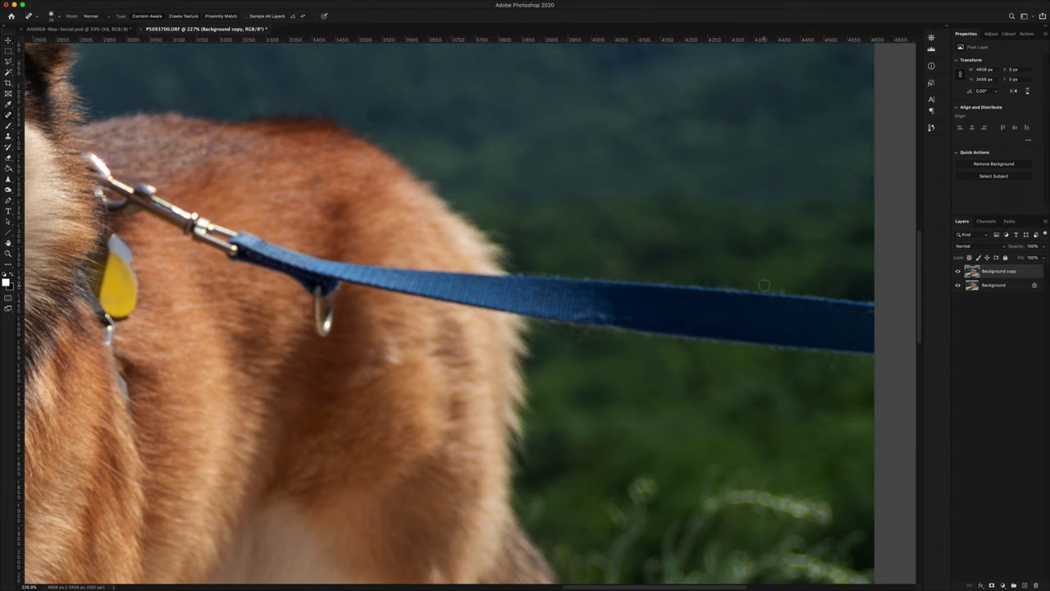
{"action": "key", "text": "bracketright"}
{"action": "key", "text": "bracketright"}
{"action": "key", "text": "bracketright"}
{"action": "key", "text": "bracketright"}
{"action": "key", "text": "bracketright"}
{"action": "key", "text": "bracketright"}
{"action": "key", "text": "bracketright"}
{"action": "key", "text": "bracketright"}
{"action": "scroll", "coordinate": [760, 285], "scroll_direction": "right", "scroll_amount": 4}
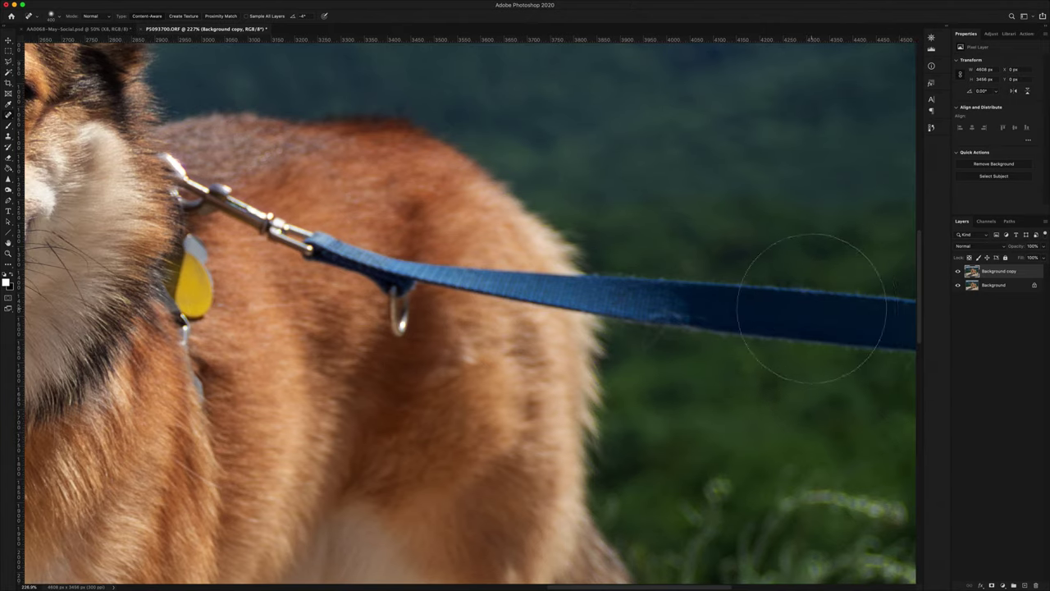
{"action": "key", "text": "bracketleft"}
{"action": "key", "text": "bracketleft"}
{"action": "key", "text": "bracketleft"}
{"action": "key", "text": "bracketleft"}
{"action": "mouse_move", "coordinate": [697, 321]}
{"action": "left_mouse_down"}
{"action": "mouse_move", "coordinate": [469, 312]}
{"action": "mouse_move", "coordinate": [703, 340]}
{"action": "mouse_move", "coordinate": [696, 304]}
{"action": "mouse_move", "coordinate": [482, 297]}
{"action": "mouse_move", "coordinate": [689, 393]}
{"action": "left_mouse_up"}
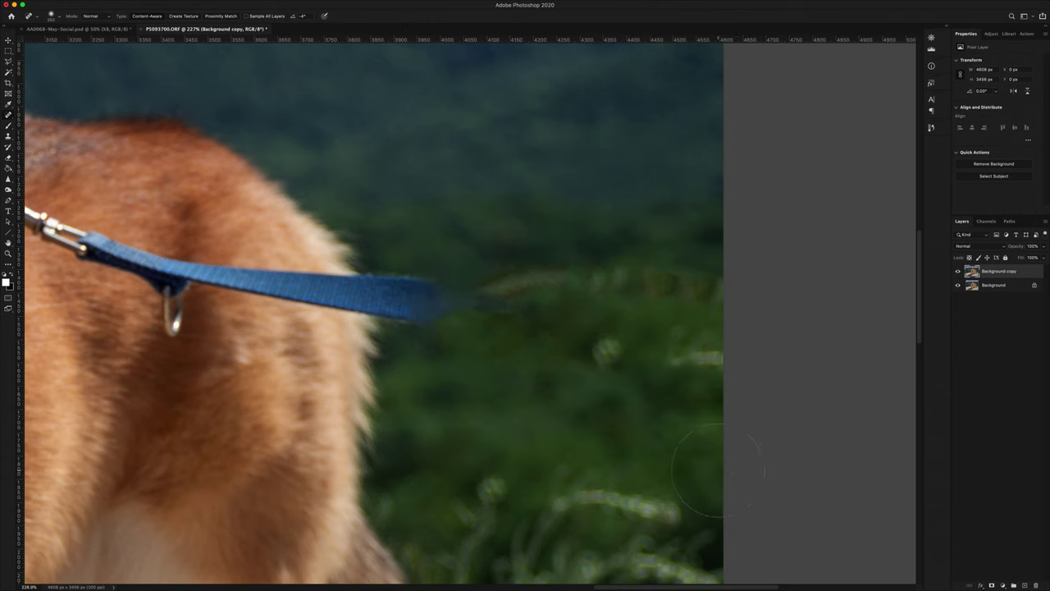
- Patch the healed foliage beyond the leash's cut end with clean background texture using the Patch tool
{"action": "right_click", "coordinate": [8, 114]}
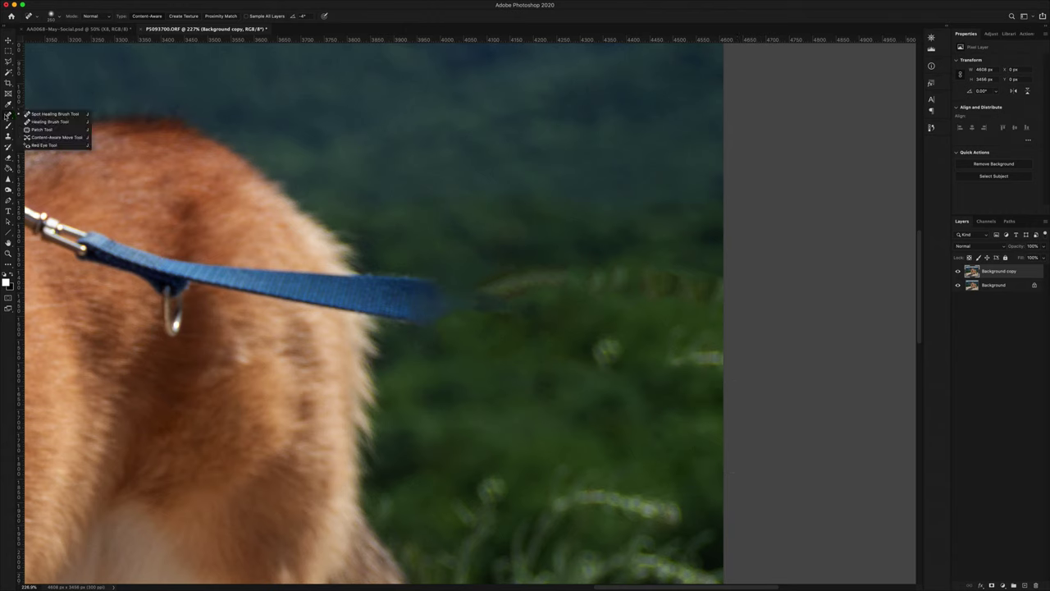
{"action": "left_click", "coordinate": [49, 131]}
{"action": "mouse_move", "coordinate": [473, 257]}
{"action": "left_mouse_down"}
{"action": "mouse_move", "coordinate": [427, 317]}
{"action": "mouse_move", "coordinate": [501, 393]}
{"action": "mouse_move", "coordinate": [735, 409]}
{"action": "mouse_move", "coordinate": [764, 273]}
{"action": "mouse_move", "coordinate": [745, 230]}
{"action": "mouse_move", "coordinate": [472, 256]}
{"action": "left_mouse_up"}
{"action": "left_click_drag", "start_coordinate": [553, 331], "coordinate": [552, 141]}
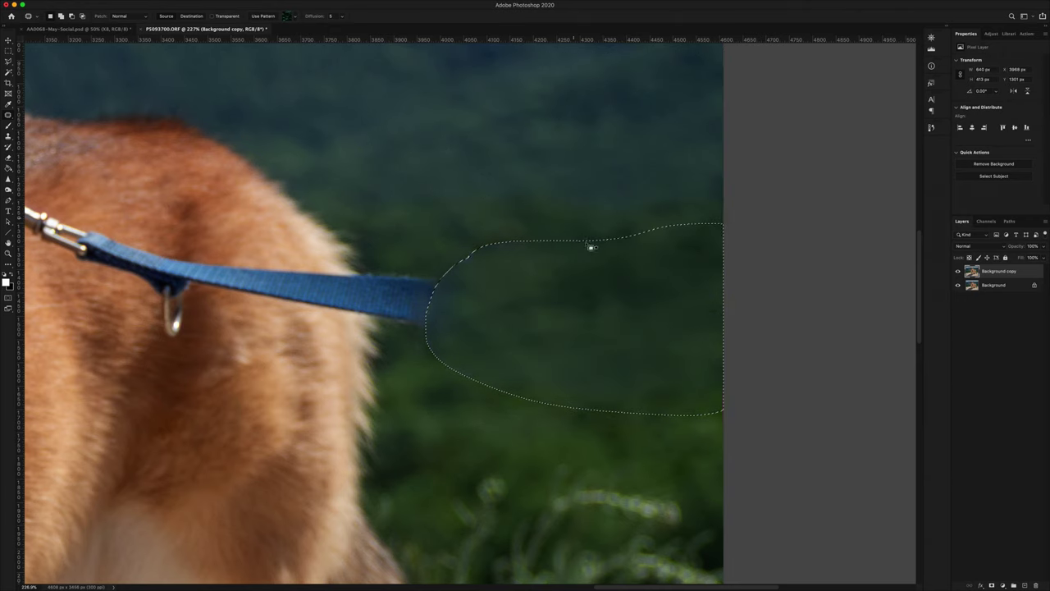
{"action": "key", "text": "ctrl+d"}
{"action": "key", "text": "super+z"}
{"action": "mouse_move", "coordinate": [630, 337]}
{"action": "left_mouse_down"}
{"action": "mouse_move", "coordinate": [631, 492]}
{"action": "mouse_move", "coordinate": [628, 410]}
{"action": "mouse_move", "coordinate": [645, 452]}
{"action": "mouse_move", "coordinate": [628, 368]}
{"action": "mouse_move", "coordinate": [625, 198]}
{"action": "mouse_move", "coordinate": [612, 278]}
{"action": "mouse_move", "coordinate": [627, 356]}
{"action": "left_mouse_up"}
{"action": "scroll", "coordinate": [635, 361], "scroll_direction": "down", "scroll_amount": 1}
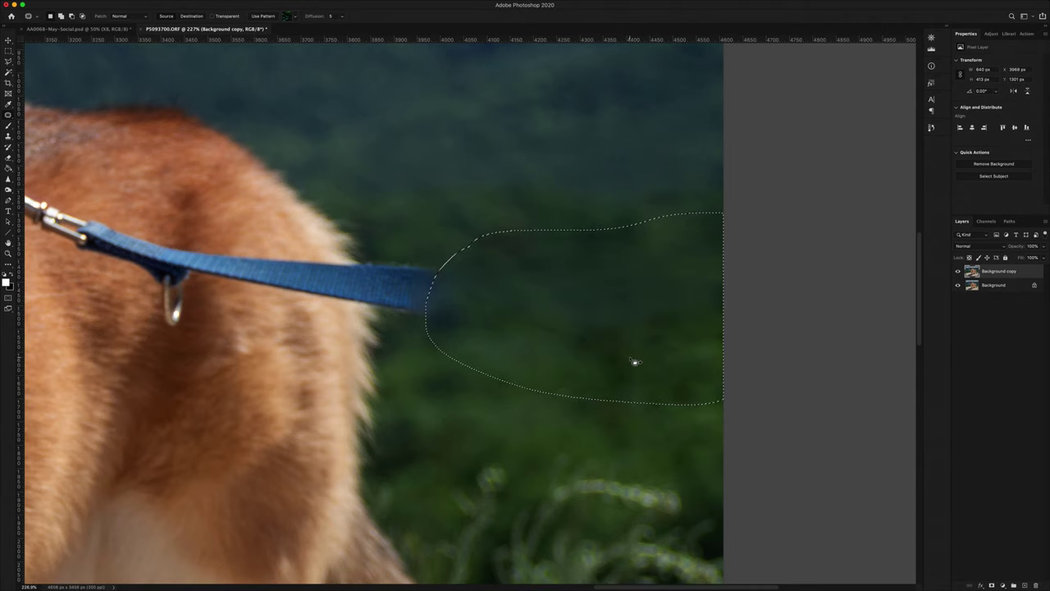
- Shift the patched selection's sampled Cyans with Hue/Saturation, setting Hue to -32 and Saturation to -20, and compare the preview
{"action": "left_click", "coordinate": [9, 52]}
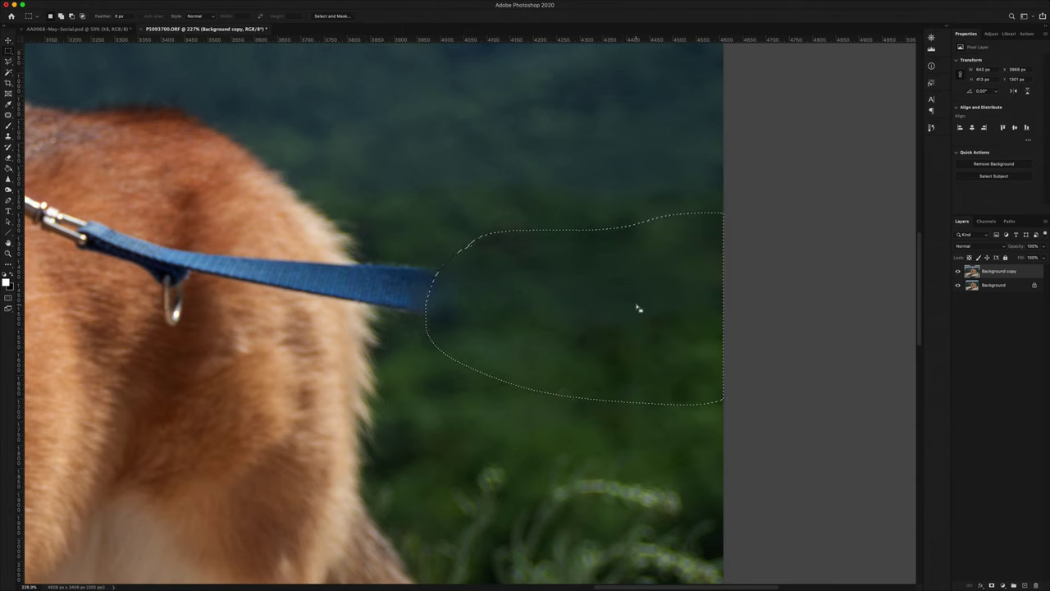
{"action": "key", "text": "ctrl+u"}
{"action": "left_click_drag", "start_coordinate": [779, 305], "coordinate": [200, 174]}
{"action": "left_click", "coordinate": [228, 205]}
{"action": "left_click", "coordinate": [228, 225]}
{"action": "left_click", "coordinate": [443, 289]}
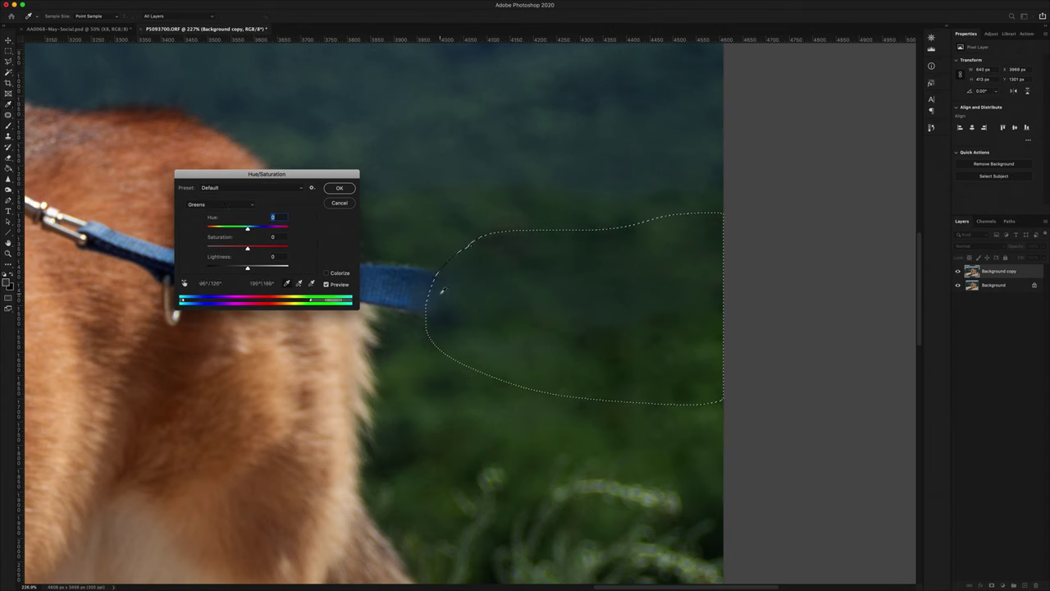
{"action": "left_click", "coordinate": [469, 279]}
{"action": "mouse_move", "coordinate": [247, 248]}
{"action": "left_mouse_down"}
{"action": "mouse_move", "coordinate": [250, 231]}
{"action": "mouse_move", "coordinate": [229, 231]}
{"action": "mouse_move", "coordinate": [280, 230]}
{"action": "mouse_move", "coordinate": [212, 236]}
{"action": "mouse_move", "coordinate": [236, 236]}
{"action": "left_mouse_up"}
{"action": "left_click", "coordinate": [325, 284]}
{"action": "left_click", "coordinate": [326, 284]}
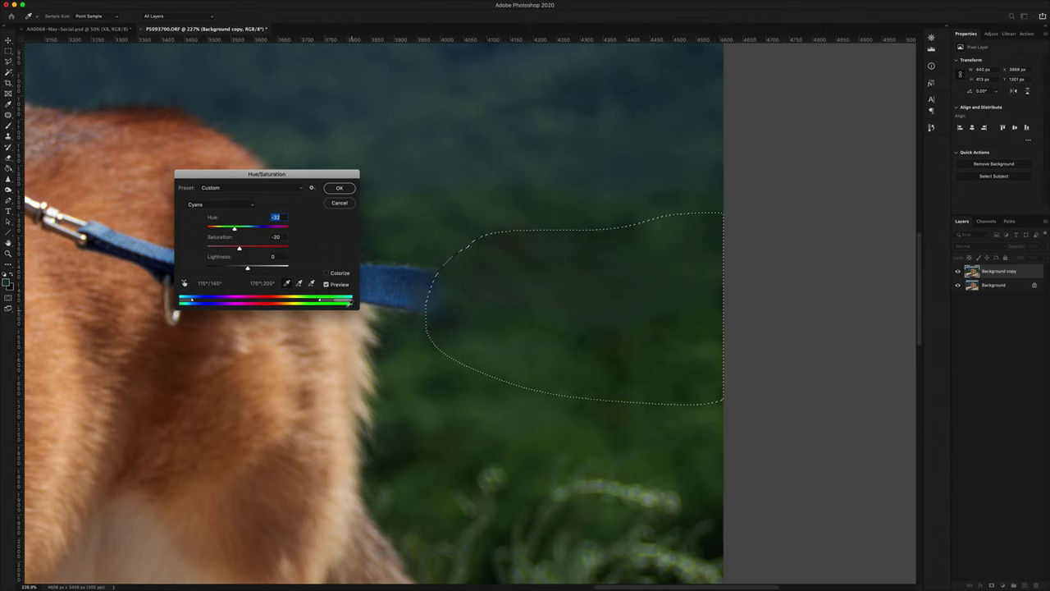
- Fine-tune the patched area's colour, apply the Hue/Saturation adjustment, and clear the selection
{"action": "mouse_move", "coordinate": [248, 269]}
{"action": "left_mouse_down"}
{"action": "mouse_move", "coordinate": [235, 249]}
{"action": "mouse_move", "coordinate": [254, 248]}
{"action": "left_mouse_up"}
{"action": "left_click", "coordinate": [329, 284]}
{"action": "left_click", "coordinate": [329, 284]}
{"action": "left_click", "coordinate": [340, 188]}
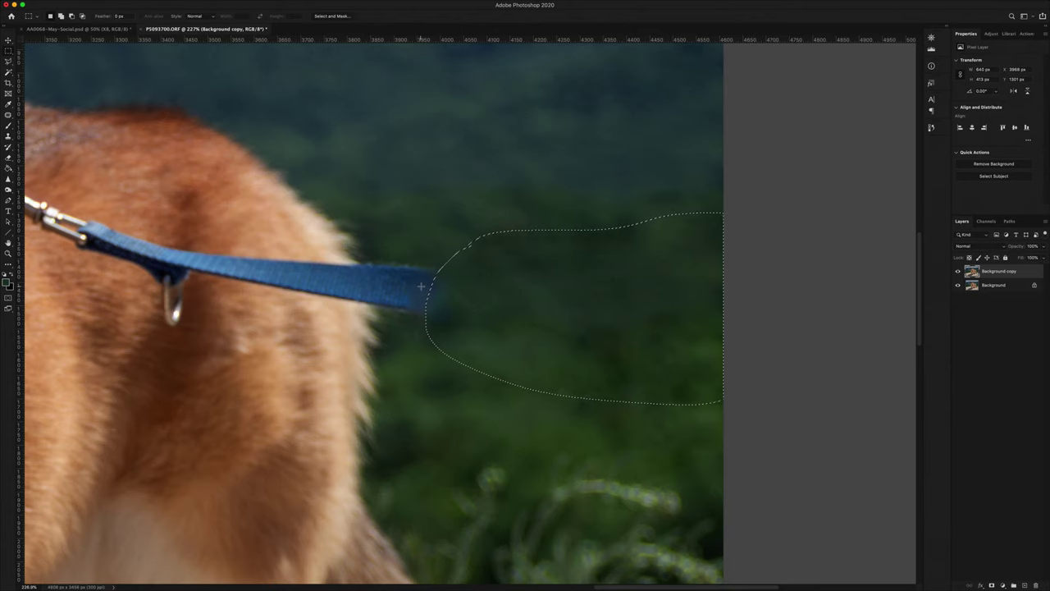
{"action": "left_click", "coordinate": [552, 376]}
- Patch the background just beyond the leash's cut end with foliage from the far left of the photo, and deselect
{"action": "key", "text": "super+0"}
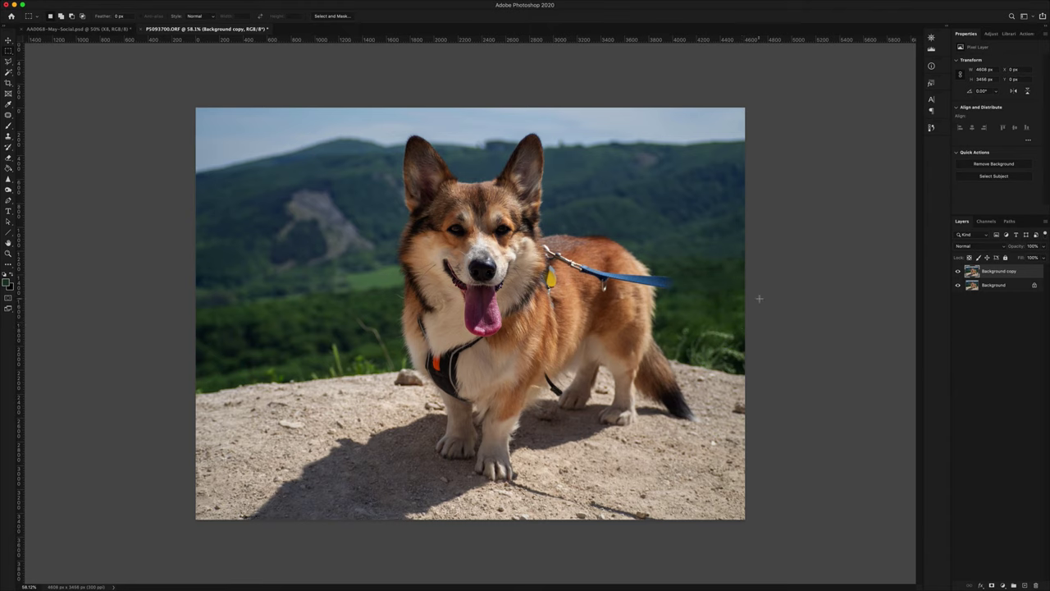
{"action": "scroll", "coordinate": [721, 303], "scroll_direction": "up", "scroll_amount": 3}
{"action": "left_click", "coordinate": [8, 107]}
{"action": "mouse_move", "coordinate": [648, 253]}
{"action": "left_mouse_down"}
{"action": "mouse_move", "coordinate": [637, 307]}
{"action": "mouse_move", "coordinate": [729, 314]}
{"action": "mouse_move", "coordinate": [756, 271]}
{"action": "mouse_move", "coordinate": [703, 234]}
{"action": "mouse_move", "coordinate": [648, 255]}
{"action": "left_mouse_up"}
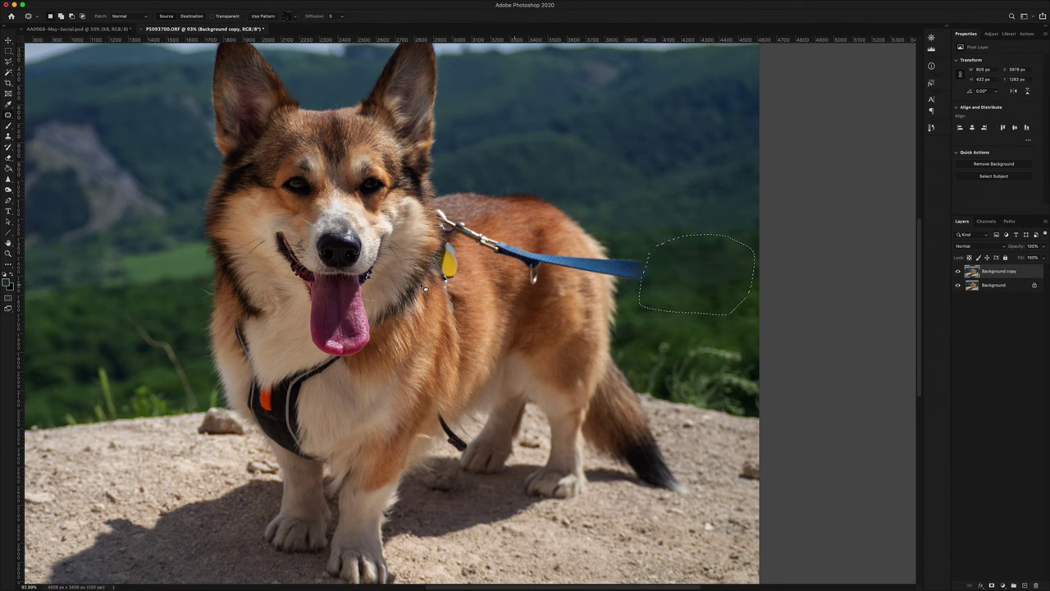
{"action": "left_click_drag", "start_coordinate": [701, 283], "coordinate": [71, 335]}
{"action": "key", "text": "ctrl+d"}
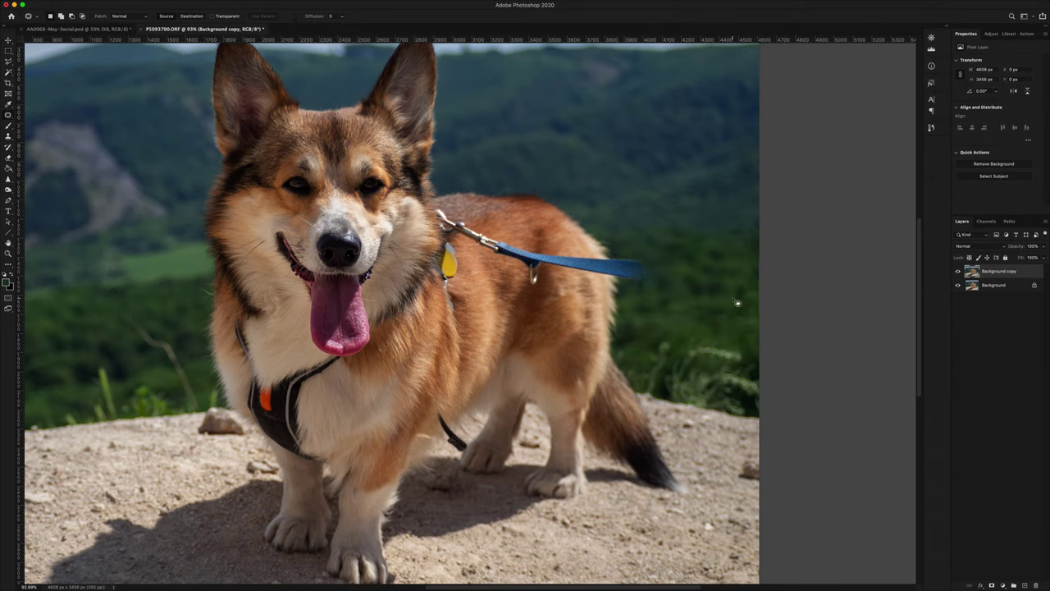
- Blend the patched background beyond the leash end by cloning nearby foliage with the Clone Stamp at 30% opacity
{"action": "scroll", "coordinate": [648, 319], "scroll_direction": "right", "scroll_amount": 3}
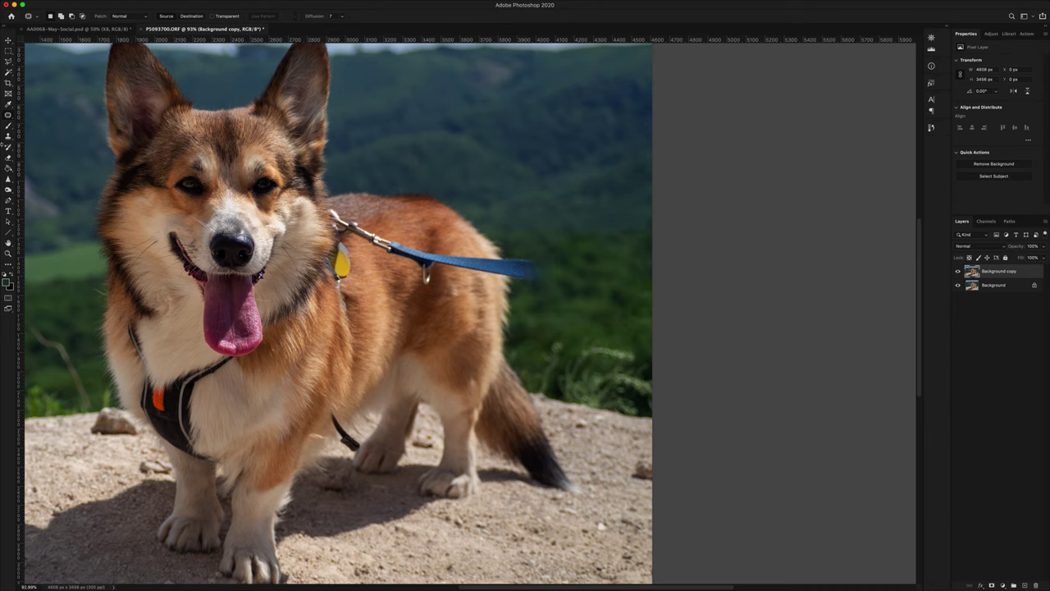
{"action": "left_click", "coordinate": [8, 137]}
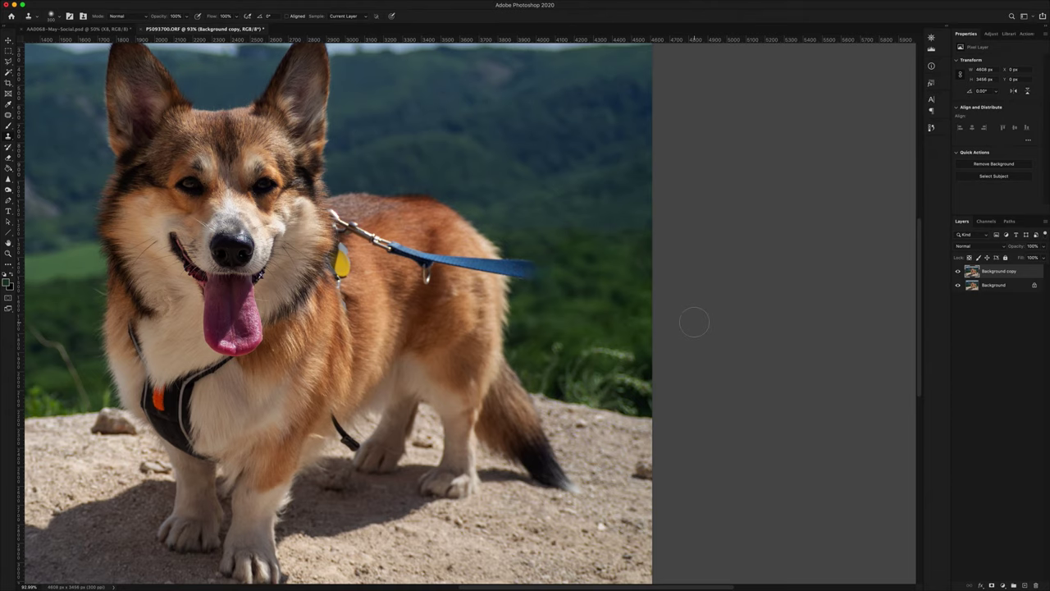
{"action": "scroll", "coordinate": [629, 282], "scroll_direction": "up", "scroll_amount": 4}
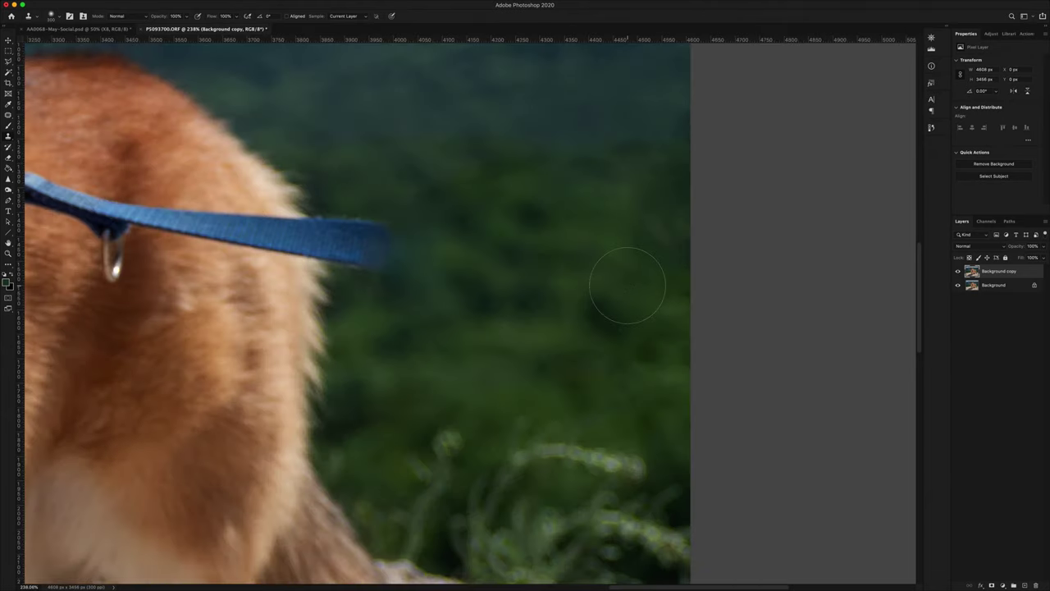
{"action": "left_click", "coordinate": [122, 17]}
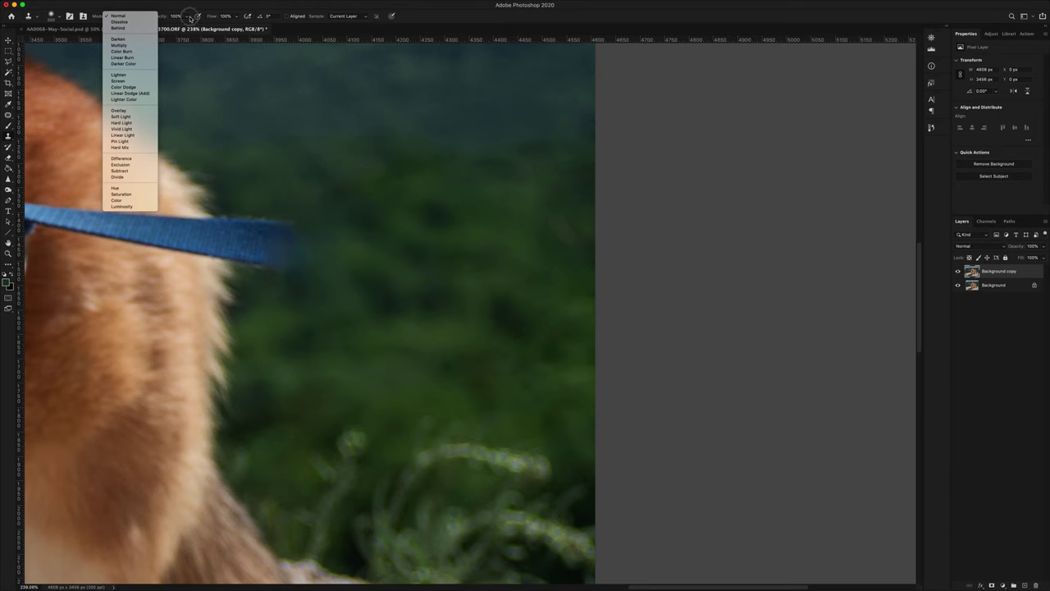
{"action": "left_click", "coordinate": [188, 16]}
{"action": "left_click_drag", "start_coordinate": [176, 25], "coordinate": [181, 25]}
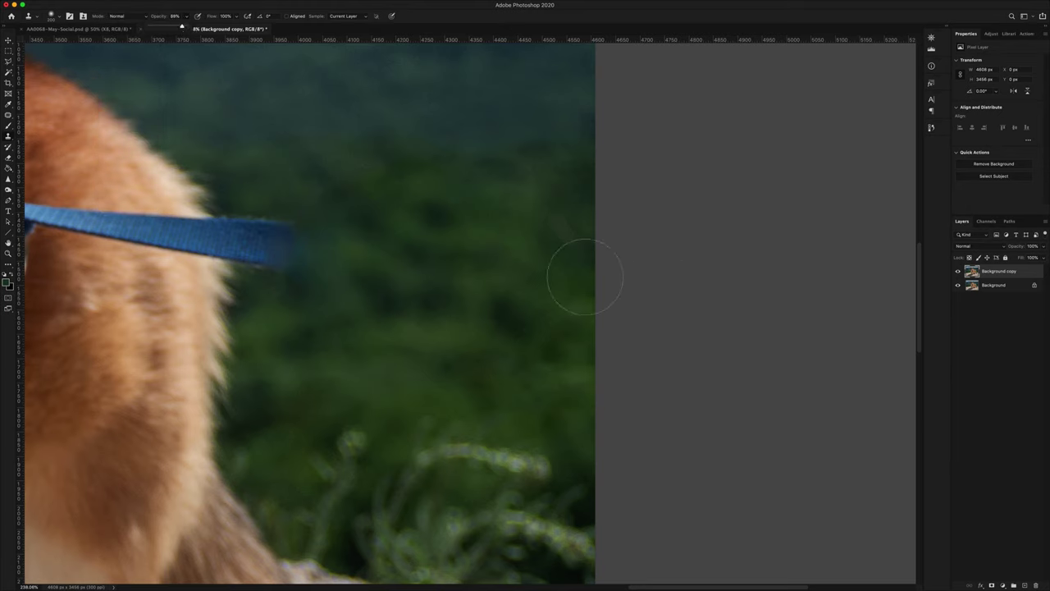
{"action": "left_click", "coordinate": [471, 242], "text": "alt"}
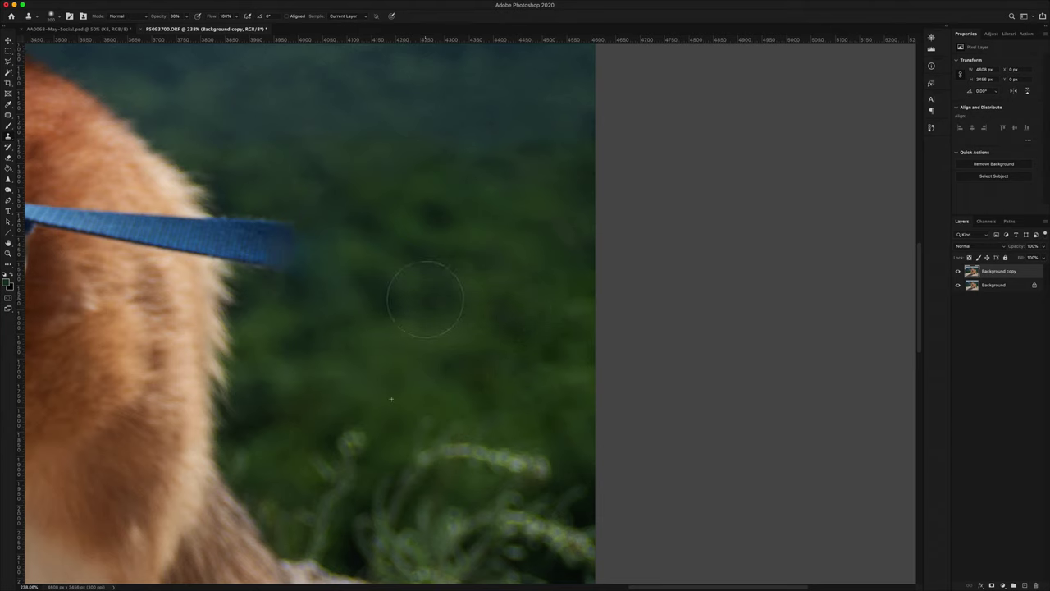
{"action": "left_click", "coordinate": [321, 183]}
- Check the blended background beyond the leash end in the whole image and close up
{"action": "key", "text": "super+0"}
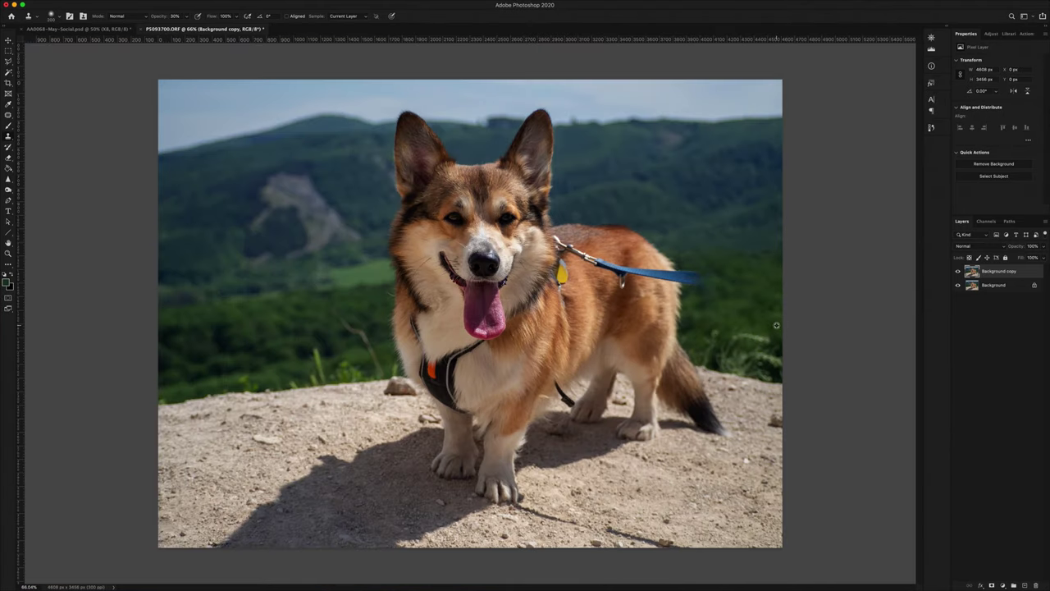
{"action": "scroll", "coordinate": [780, 326], "scroll_direction": "up", "scroll_amount": 5}
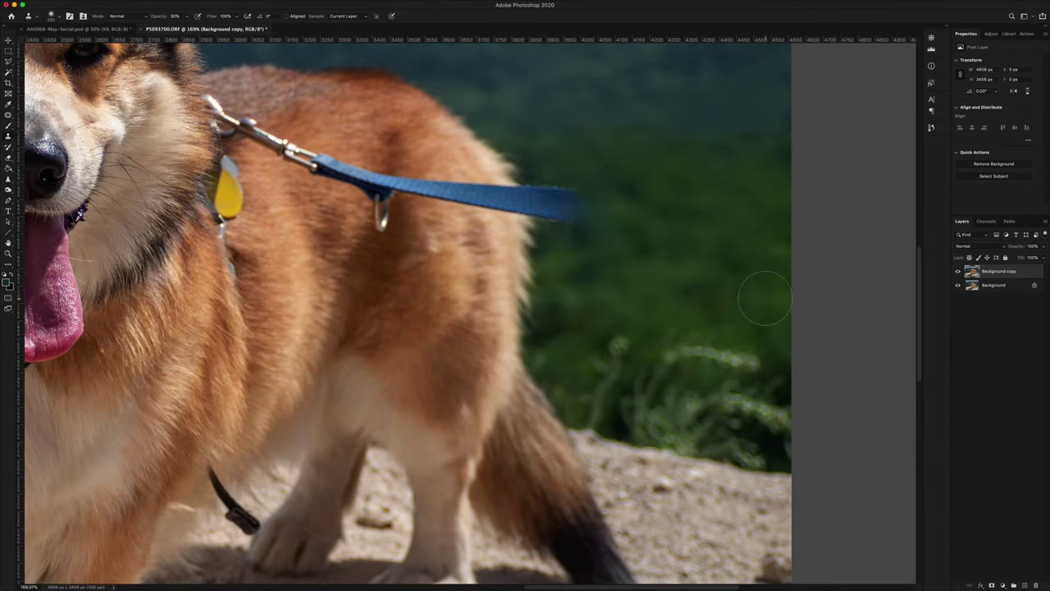
{"action": "key", "text": "super+0"}
- Try to clone the fur edge from lower on the dog's rump over the leash end with a stronger Clone Stamp opacity
{"action": "key", "text": "6"}
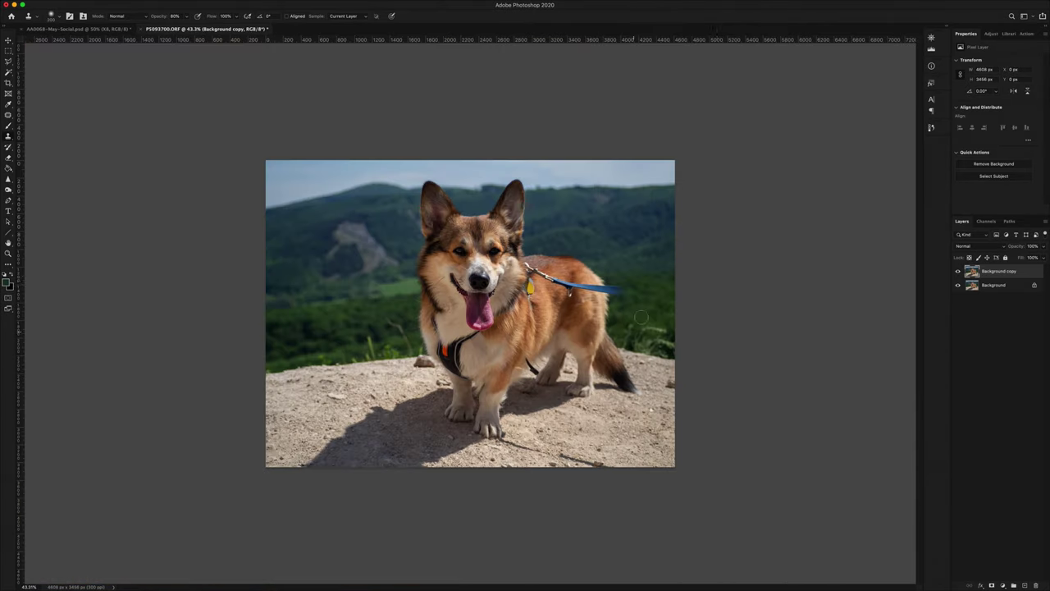
{"action": "scroll", "coordinate": [659, 313], "scroll_direction": "up", "scroll_amount": 5}
{"action": "scroll", "coordinate": [656, 310], "scroll_direction": "down", "scroll_amount": 3}
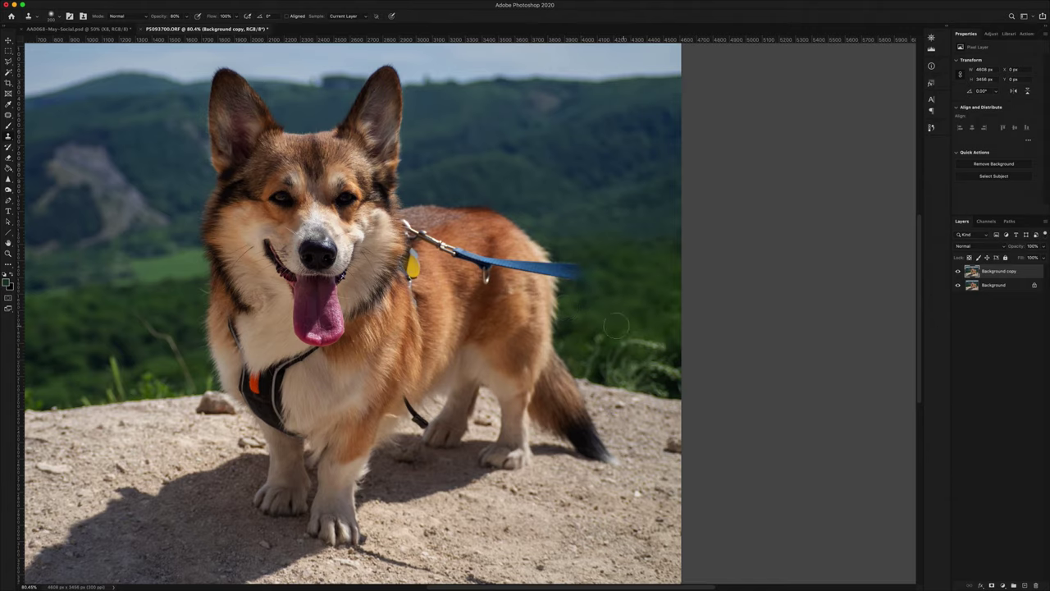
{"action": "scroll", "coordinate": [543, 269], "scroll_direction": "up", "scroll_amount": 5}
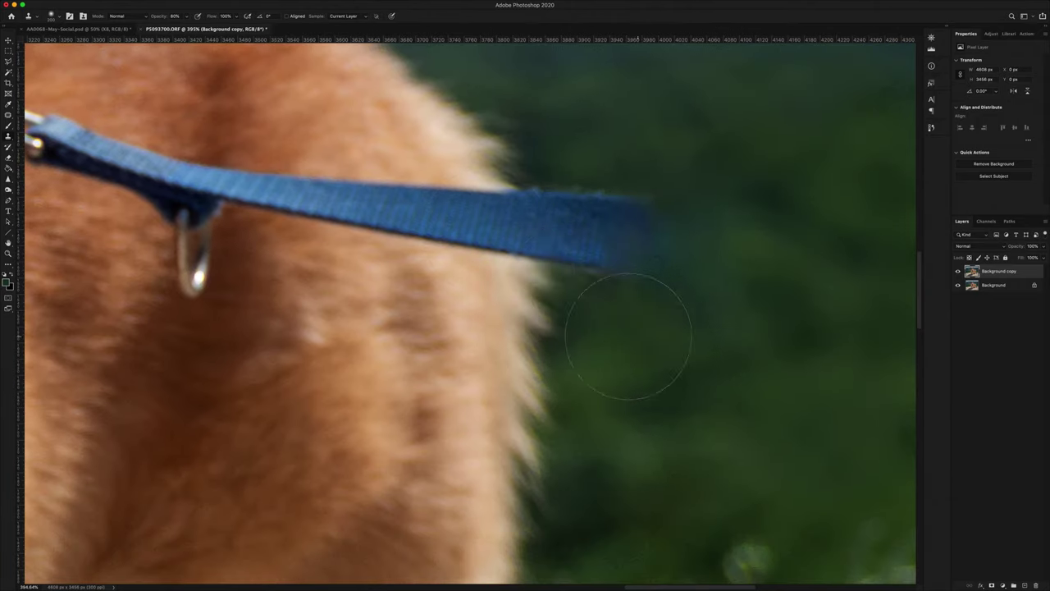
{"action": "scroll", "coordinate": [512, 277], "scroll_direction": "down", "scroll_amount": 2}
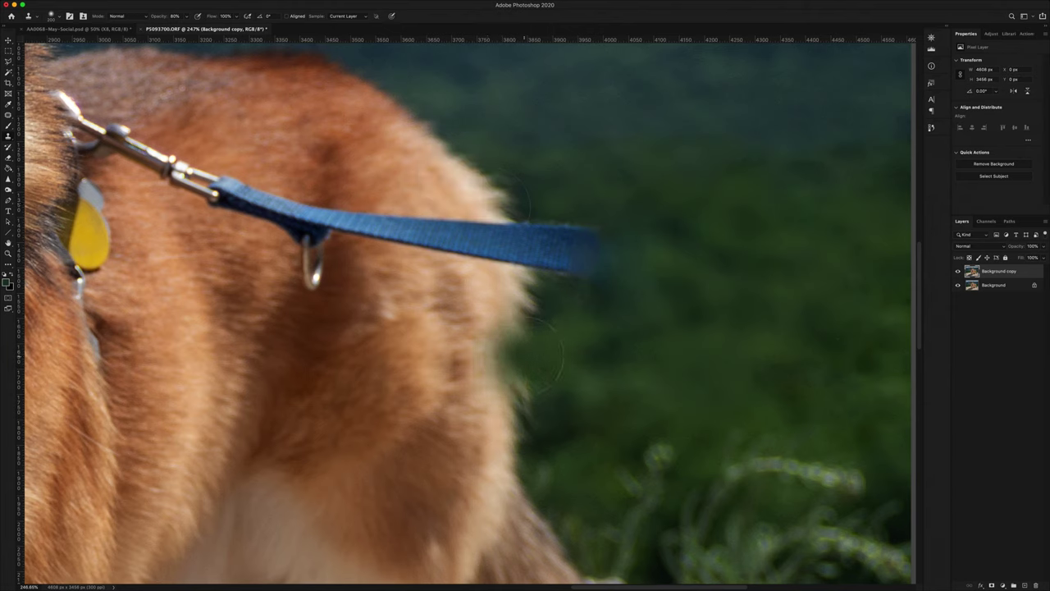
{"action": "left_click", "coordinate": [522, 357], "text": "alt"}
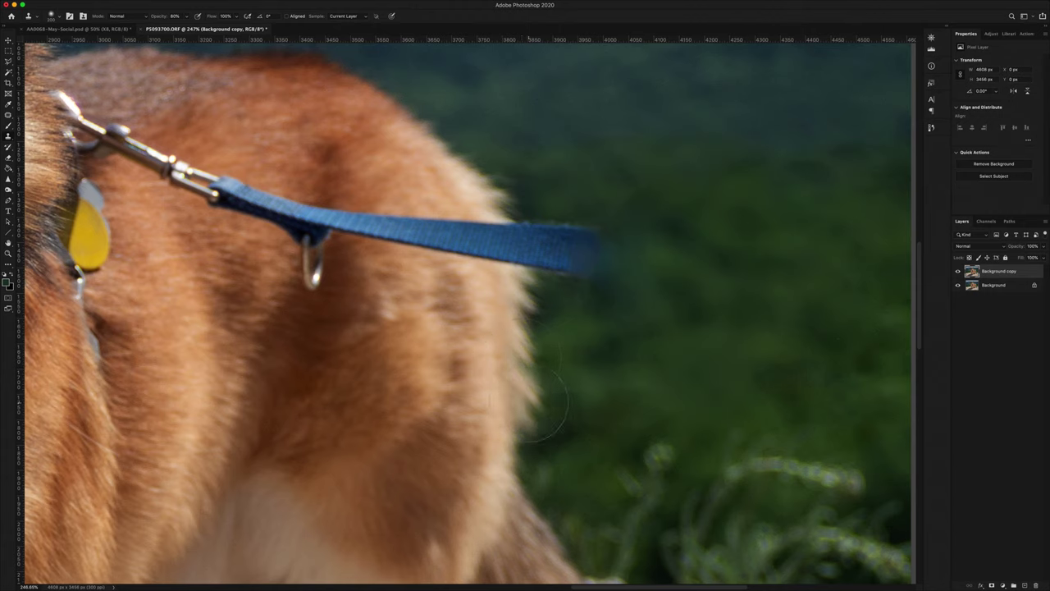
{"action": "left_click_drag", "start_coordinate": [504, 246], "coordinate": [541, 239]}
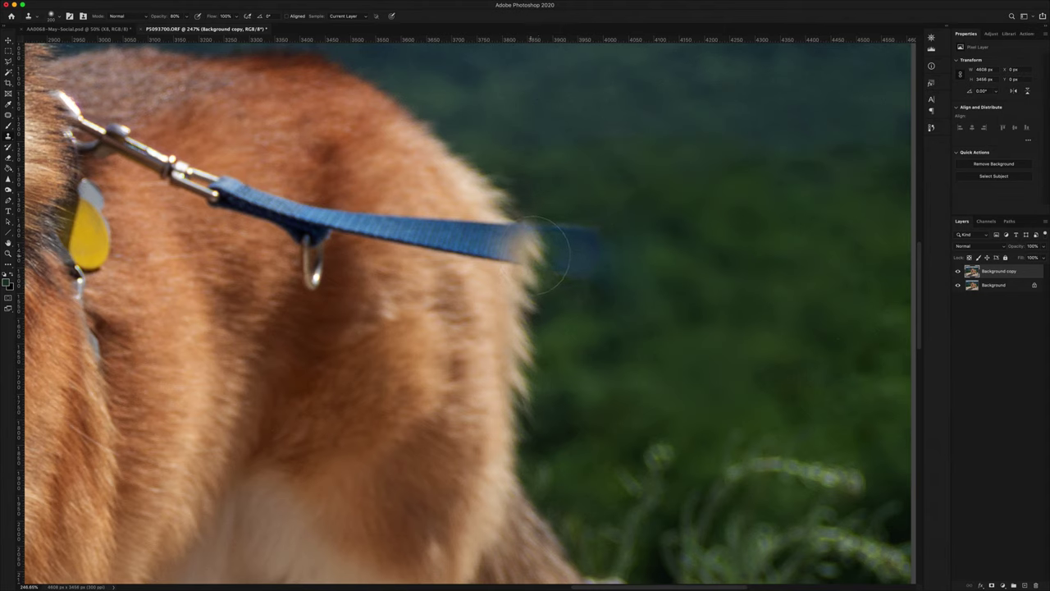
{"action": "key", "text": "ctrl+z"}
{"action": "key", "text": "ctrl+z"}
{"action": "key", "text": "ctrl+z"}
{"action": "key", "text": "ctrl+shift+z"}
{"action": "key", "text": "ctrl+shift+z"}
{"action": "key", "text": "ctrl+z"}
{"action": "key", "text": "ctrl+z"}
- Copy a rectangular piece of the fur edge just below the leash, about 194 px wide, onto a new layer
{"action": "left_click", "coordinate": [8, 50]}
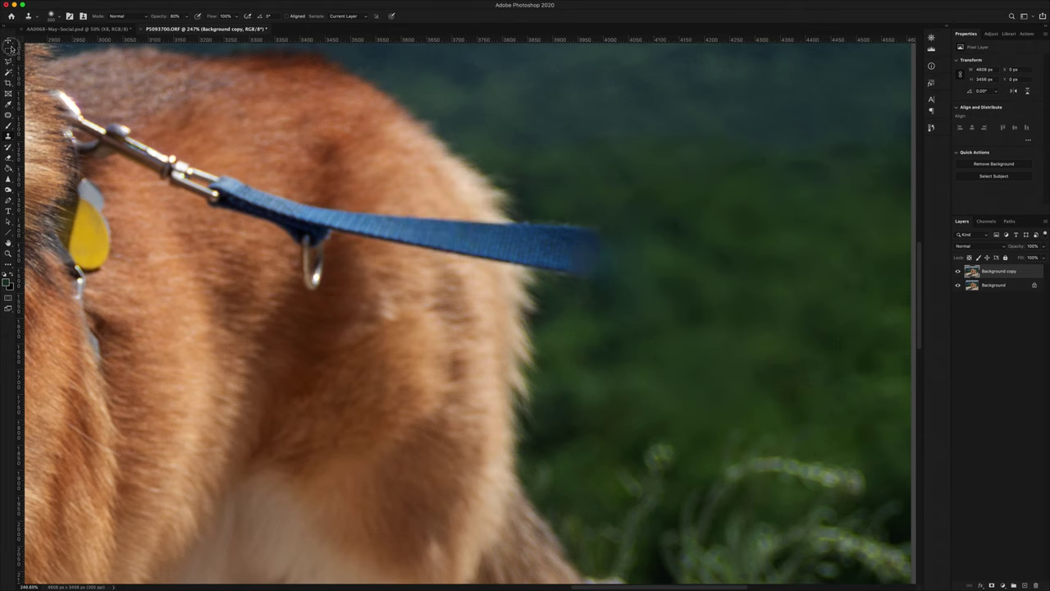
{"action": "left_click_drag", "start_coordinate": [474, 273], "coordinate": [571, 452]}
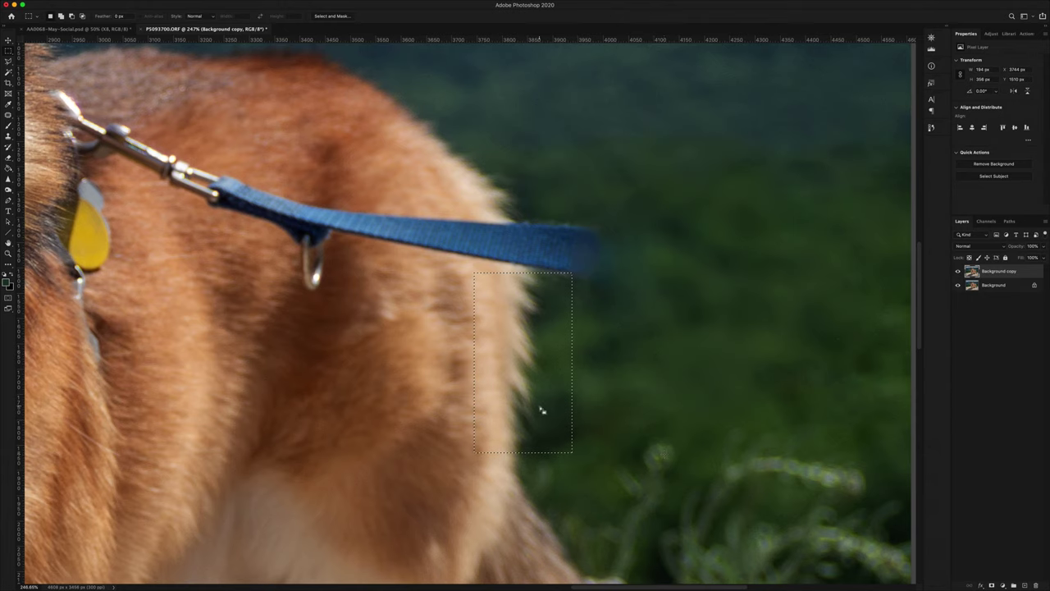
{"action": "key", "text": "ctrl+j"}
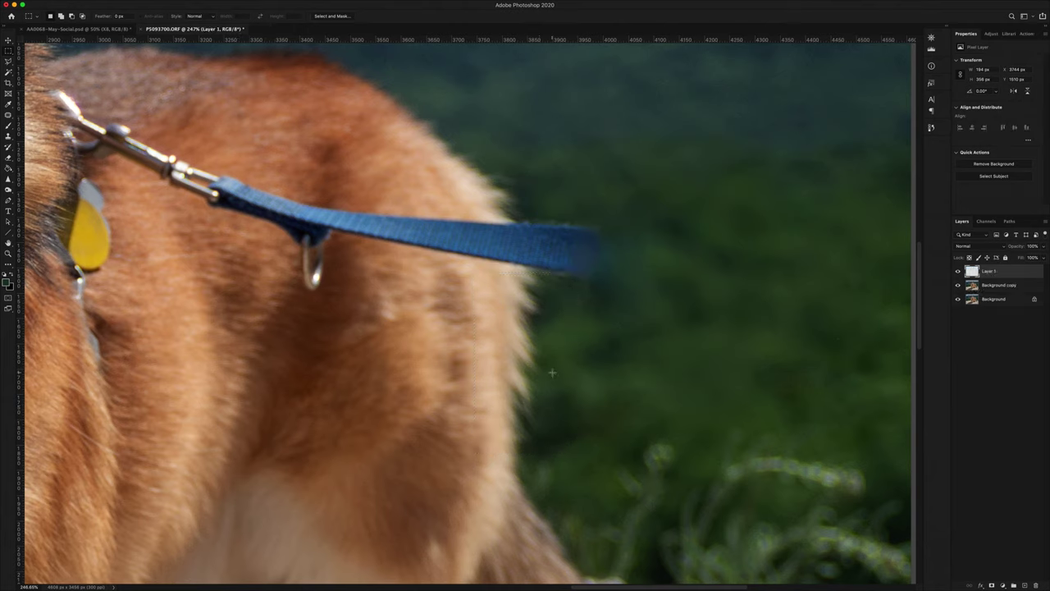
- Rotate the copied fur piece by -14.84° and position it over the leash where it leaves the dog's rump
{"action": "key", "text": "ctrl+t"}
{"action": "left_click_drag", "start_coordinate": [584, 459], "coordinate": [610, 429]}
{"action": "left_click_drag", "start_coordinate": [535, 410], "coordinate": [518, 311]}
{"action": "left_click_drag", "start_coordinate": [615, 347], "coordinate": [609, 352]}
{"action": "left_click_drag", "start_coordinate": [519, 311], "coordinate": [526, 320]}
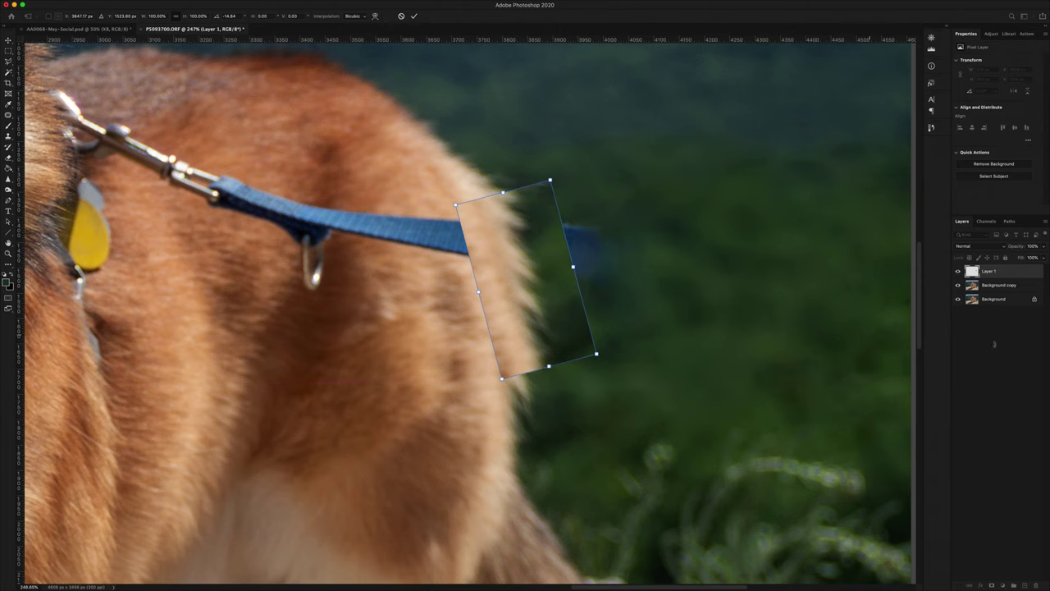
- Reduce Layer 1's opacity to 53% to align the fur piece, apply the transform, and restore the opacity to 100%
{"action": "left_click_drag", "start_coordinate": [1043, 251], "coordinate": [1023, 257]}
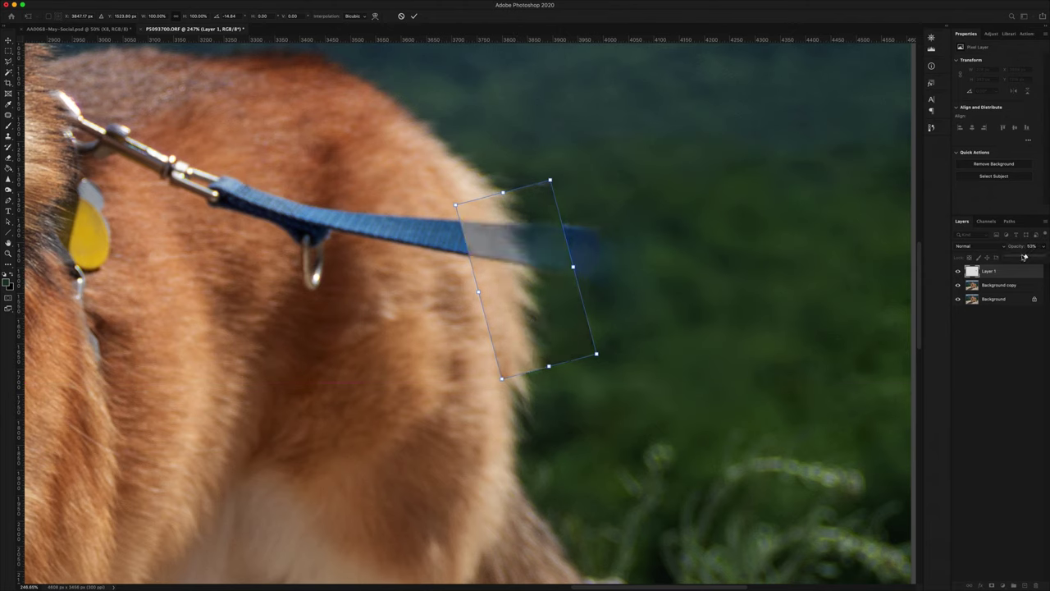
{"action": "left_click_drag", "start_coordinate": [547, 336], "coordinate": [548, 340]}
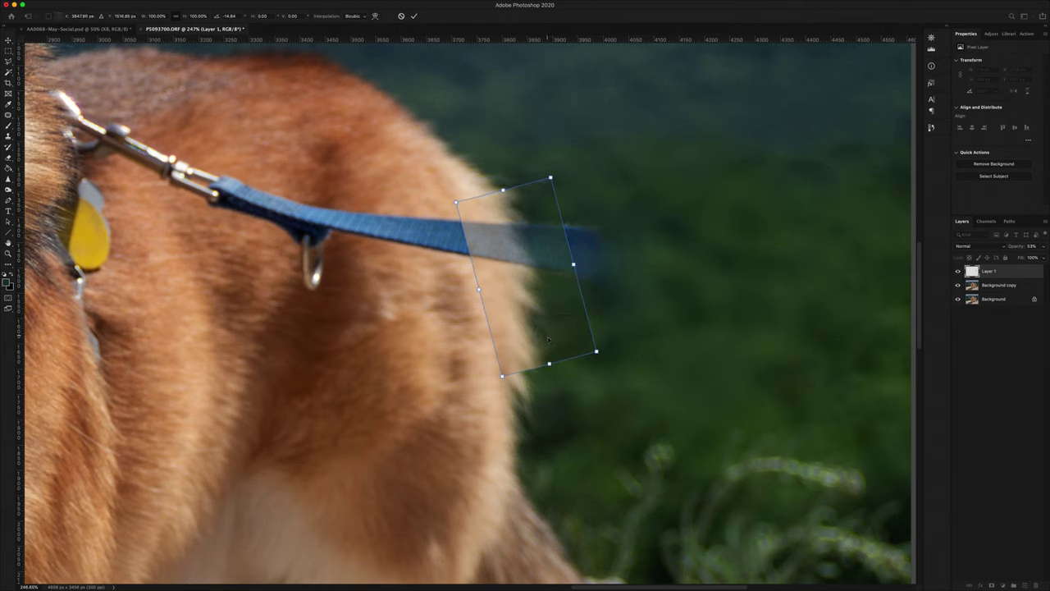
{"action": "key", "text": "Return"}
{"action": "left_click", "coordinate": [1043, 246]}
{"action": "left_click", "coordinate": [1043, 256]}
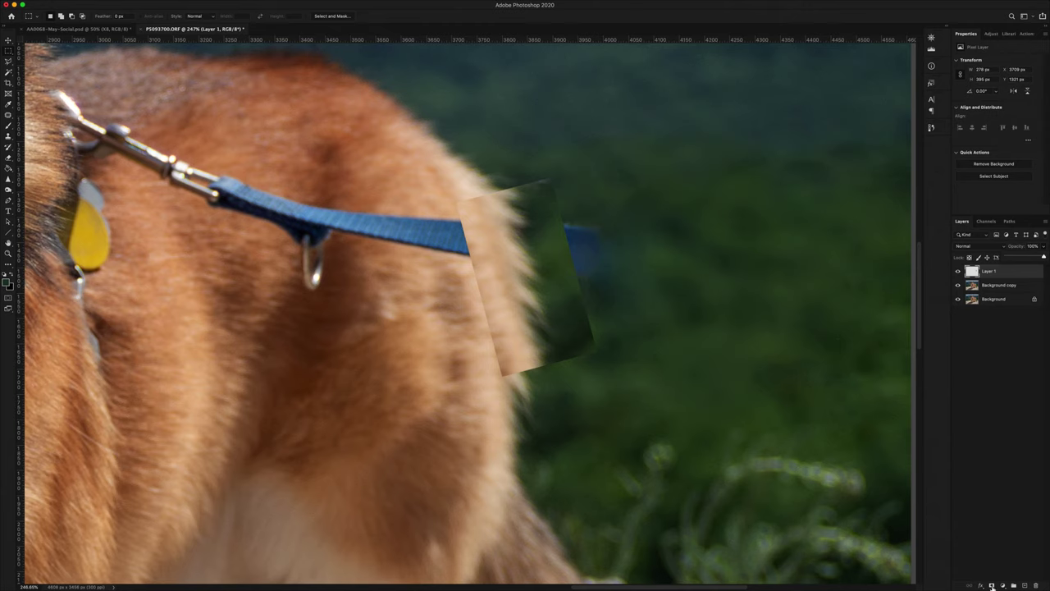
- Add a mask to Layer 1 and paint out the fur piece's hard edges so it blends into the coat and foliage
{"action": "left_click", "coordinate": [991, 586]}
{"action": "key", "text": "b"}
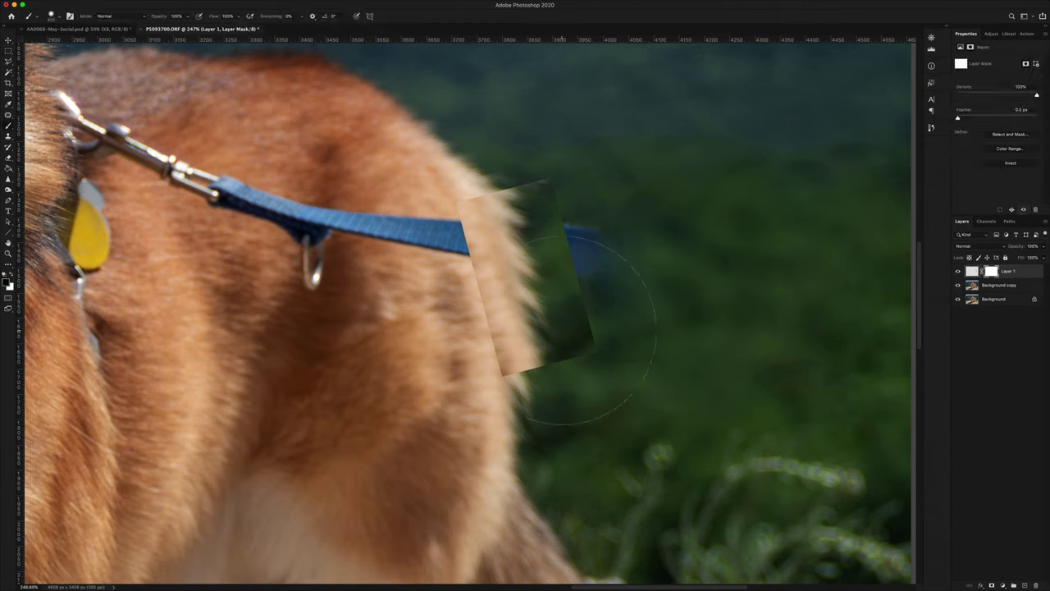
{"action": "mouse_move", "coordinate": [563, 330]}
{"action": "left_mouse_down"}
{"action": "mouse_move", "coordinate": [612, 322]}
{"action": "mouse_move", "coordinate": [591, 305]}
{"action": "mouse_move", "coordinate": [575, 387]}
{"action": "left_mouse_up"}
{"action": "mouse_move", "coordinate": [604, 355]}
{"action": "left_mouse_down"}
{"action": "mouse_move", "coordinate": [541, 361]}
{"action": "mouse_move", "coordinate": [575, 385]}
{"action": "mouse_move", "coordinate": [586, 246]}
{"action": "mouse_move", "coordinate": [576, 187]}
{"action": "mouse_move", "coordinate": [492, 212]}
{"action": "mouse_move", "coordinate": [492, 336]}
{"action": "left_mouse_up"}
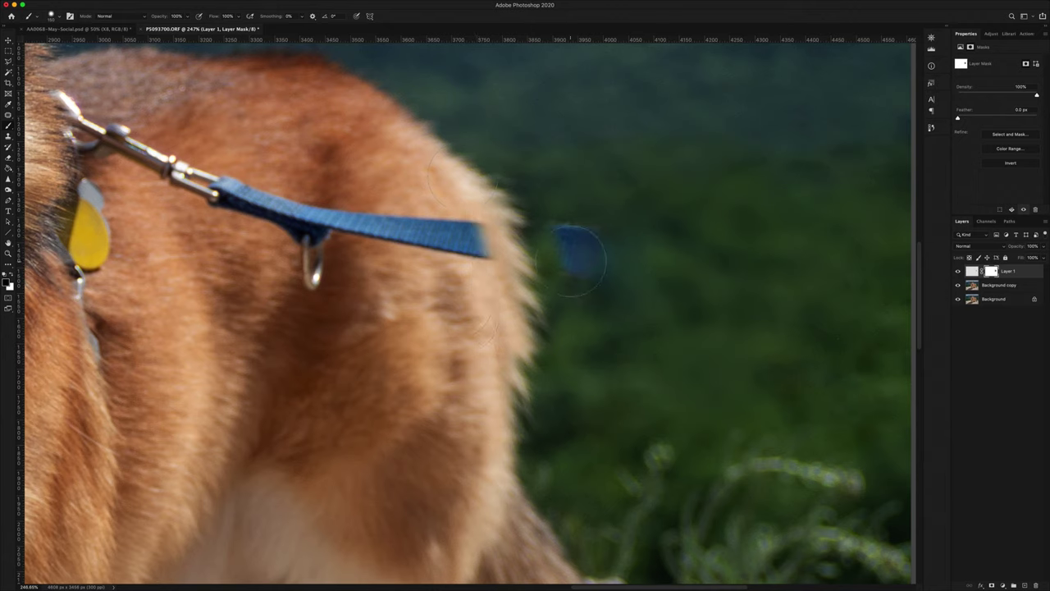
{"action": "key", "text": "x"}
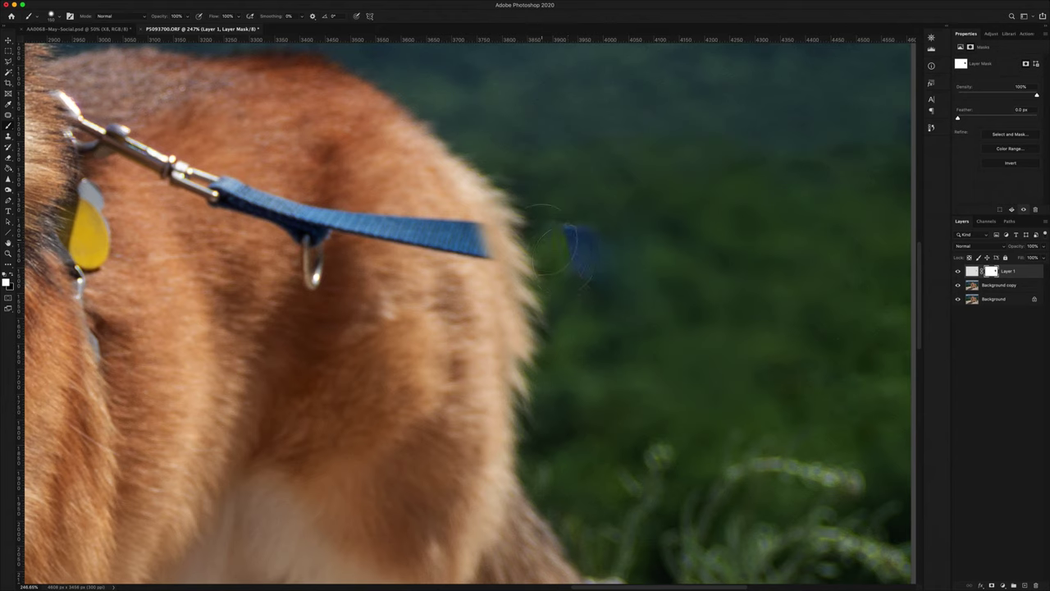
{"action": "key", "text": "x"}
- Merge Layer 1 down into Background copy and compare the result with the original photo
{"action": "right_click", "coordinate": [1029, 272]}
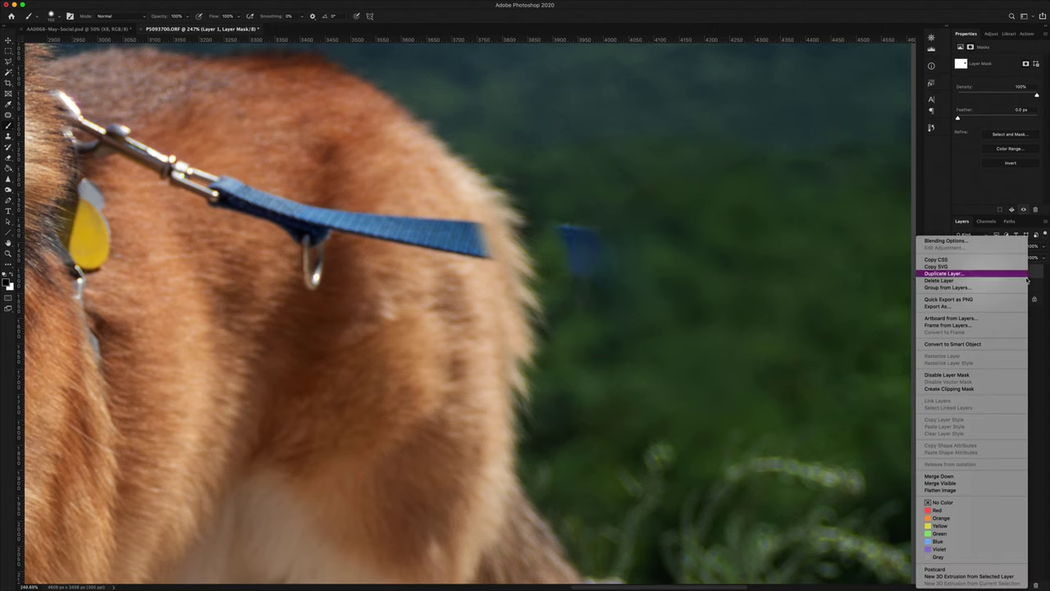
{"action": "left_click", "coordinate": [987, 476]}
{"action": "key", "text": "Delete"}
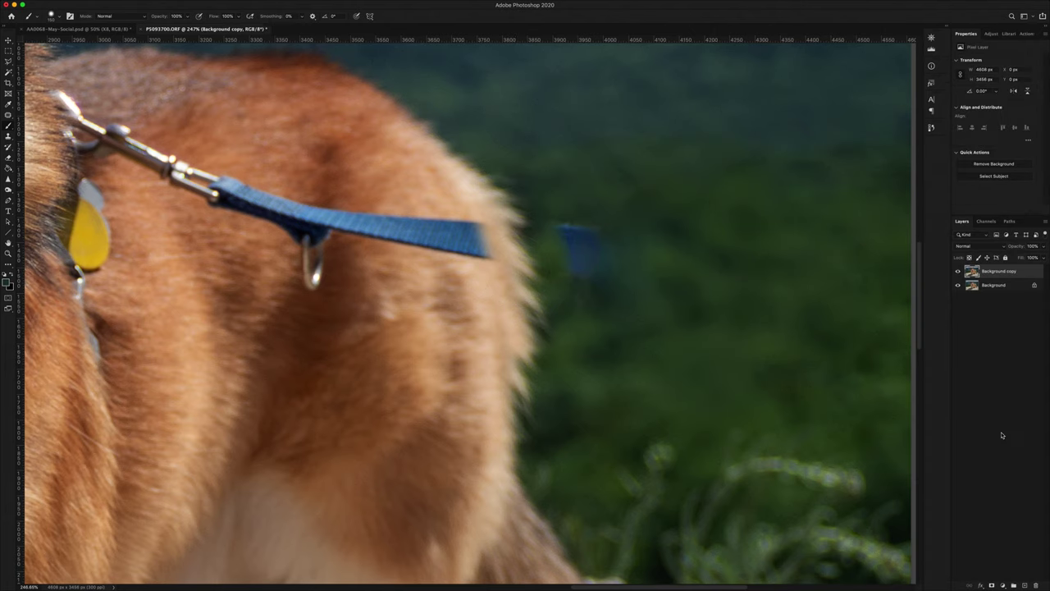
{"action": "left_click", "coordinate": [957, 271]}
{"action": "left_click", "coordinate": [957, 271]}
{"action": "left_click", "coordinate": [956, 271]}
{"action": "left_click", "coordinate": [956, 270]}
- Patch the leftover blue leash fragment beside the rump with nearby foliage, touch up the adjoining area, and deselect
{"action": "left_click", "coordinate": [9, 124]}
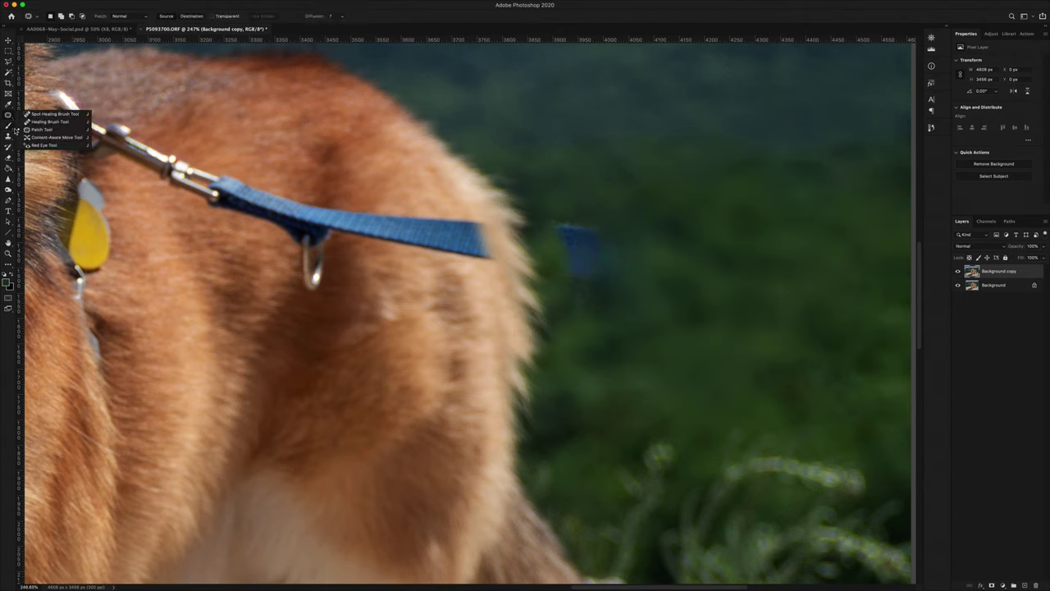
{"action": "left_click", "coordinate": [41, 129]}
{"action": "mouse_move", "coordinate": [544, 211]}
{"action": "left_mouse_down"}
{"action": "mouse_move", "coordinate": [556, 280]}
{"action": "mouse_move", "coordinate": [574, 299]}
{"action": "mouse_move", "coordinate": [623, 289]}
{"action": "mouse_move", "coordinate": [639, 241]}
{"action": "mouse_move", "coordinate": [603, 204]}
{"action": "mouse_move", "coordinate": [550, 216]}
{"action": "left_mouse_up"}
{"action": "mouse_move", "coordinate": [603, 250]}
{"action": "left_mouse_down"}
{"action": "mouse_move", "coordinate": [677, 326]}
{"action": "mouse_move", "coordinate": [734, 235]}
{"action": "mouse_move", "coordinate": [726, 256]}
{"action": "mouse_move", "coordinate": [834, 265]}
{"action": "left_mouse_up"}
{"action": "key", "text": "ctrl+d"}
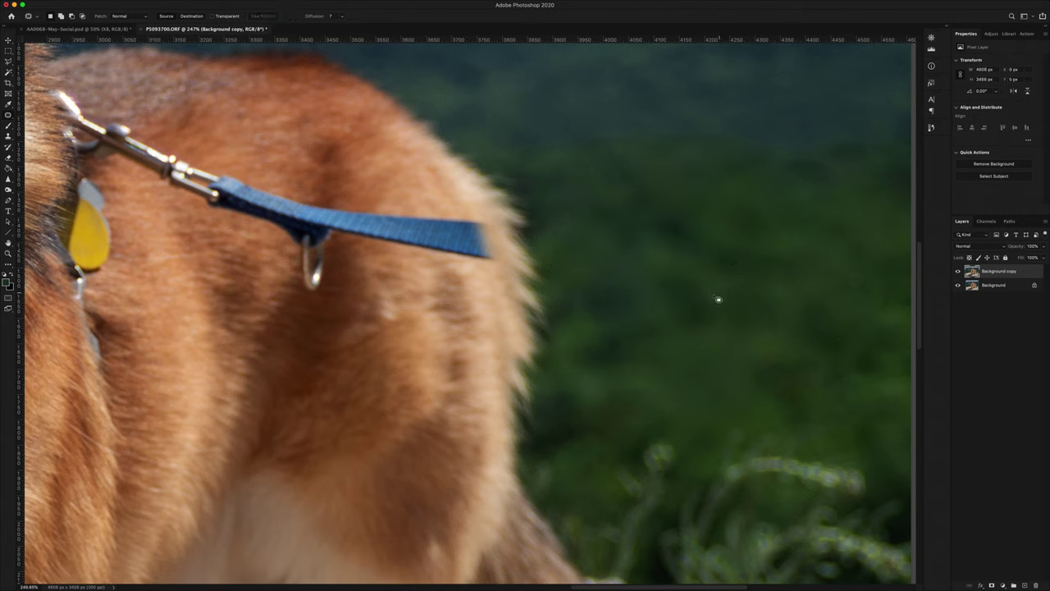
{"action": "mouse_move", "coordinate": [550, 246]}
{"action": "left_mouse_down"}
{"action": "mouse_move", "coordinate": [537, 246]}
{"action": "mouse_move", "coordinate": [566, 289]}
{"action": "mouse_move", "coordinate": [578, 242]}
{"action": "mouse_move", "coordinate": [548, 238]}
{"action": "mouse_move", "coordinate": [579, 215]}
{"action": "left_mouse_up"}
{"action": "key", "text": "super+d"}
- Compare the retouched background and rump edge with the original photo in the whole image
{"action": "scroll", "coordinate": [586, 287], "scroll_direction": "down", "scroll_amount": 5}
{"action": "scroll", "coordinate": [605, 297], "scroll_direction": "down", "scroll_amount": 5}
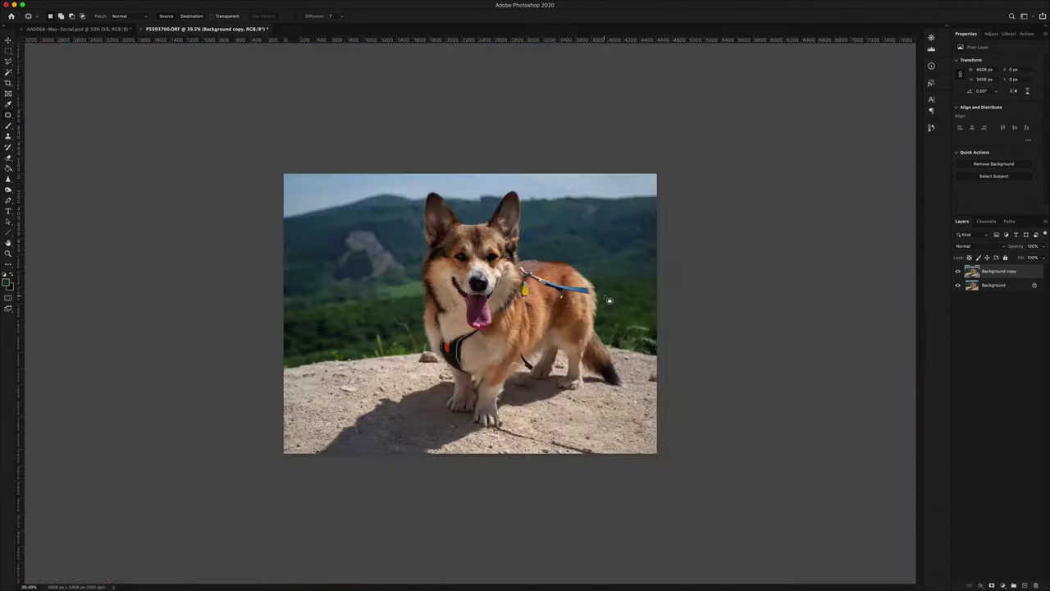
{"action": "left_click", "coordinate": [957, 271]}
{"action": "left_click", "coordinate": [957, 271]}
{"action": "left_click", "coordinate": [957, 271]}
{"action": "left_click", "coordinate": [958, 270]}
- Clone dark fur over the metal ring and the leash section above it with the Clone Stamp at 100% opacity
{"action": "scroll", "coordinate": [586, 295], "scroll_direction": "up", "scroll_amount": 5}
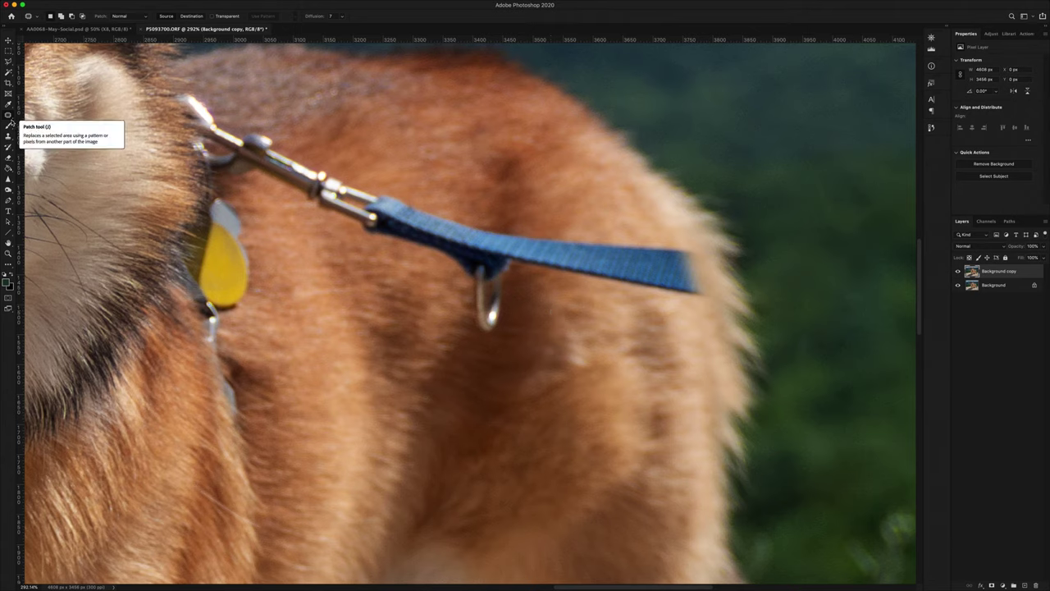
{"action": "left_click", "coordinate": [8, 136]}
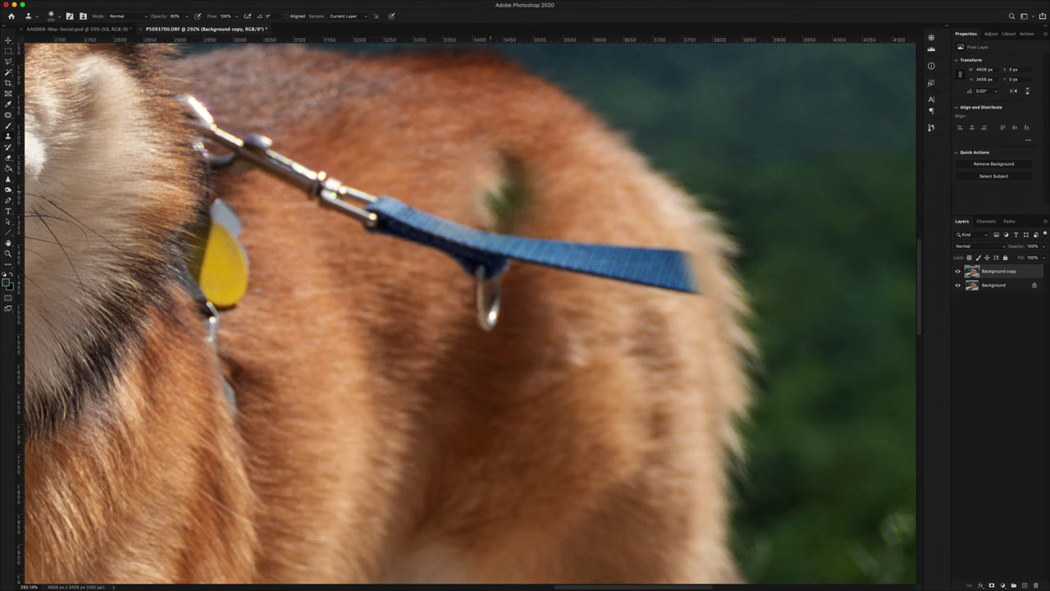
{"action": "key", "text": "v"}
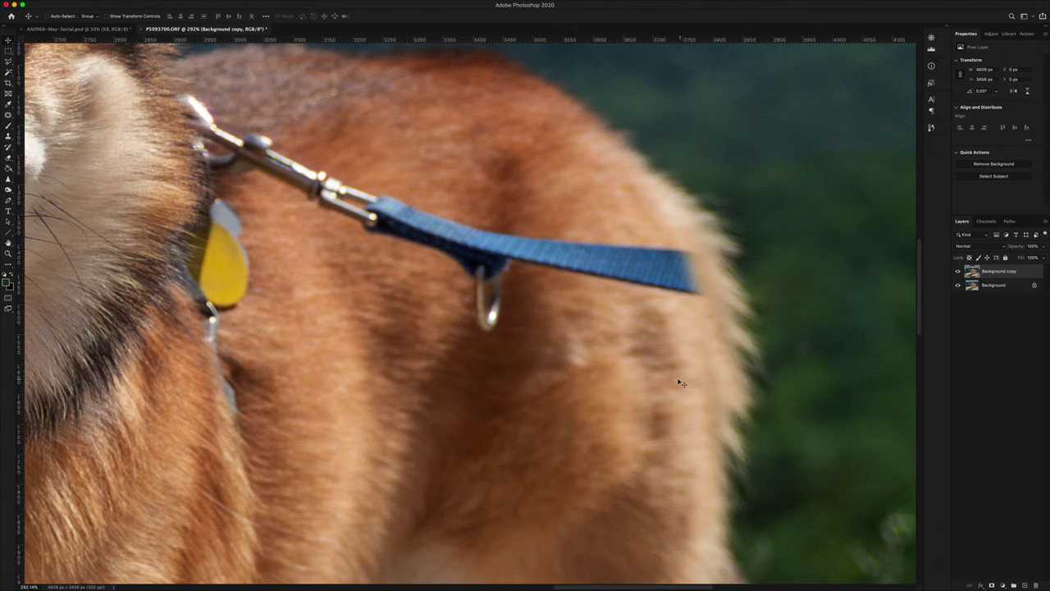
{"action": "left_click", "coordinate": [8, 137]}
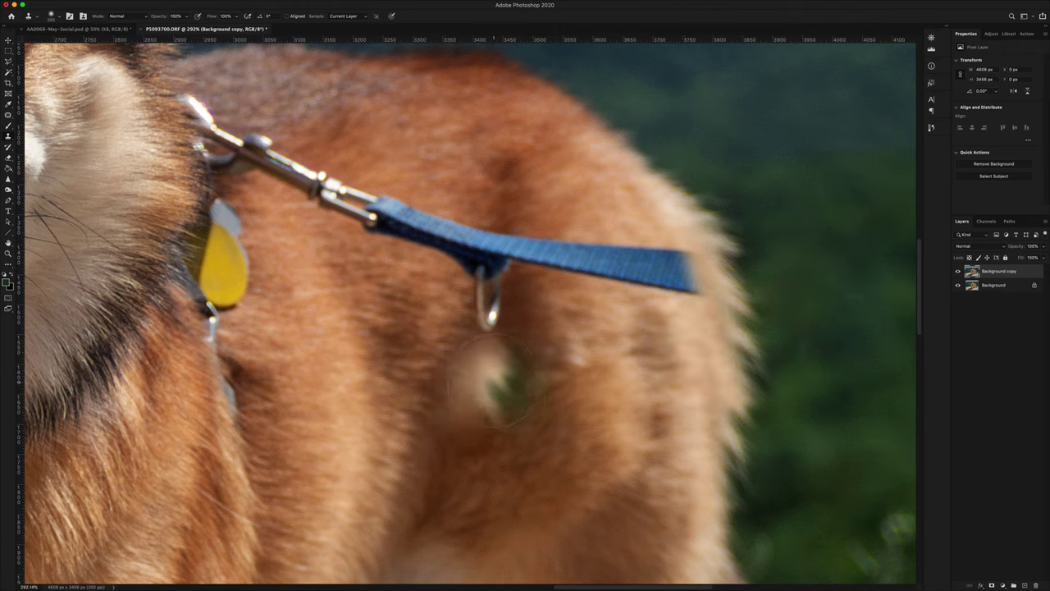
{"action": "left_click_drag", "start_coordinate": [492, 401], "coordinate": [493, 394]}
{"action": "mouse_move", "coordinate": [480, 251]}
{"action": "left_mouse_down"}
{"action": "mouse_move", "coordinate": [497, 247]}
{"action": "mouse_move", "coordinate": [485, 299]}
{"action": "left_mouse_up"}
{"action": "left_click_drag", "start_coordinate": [484, 241], "coordinate": [495, 206]}
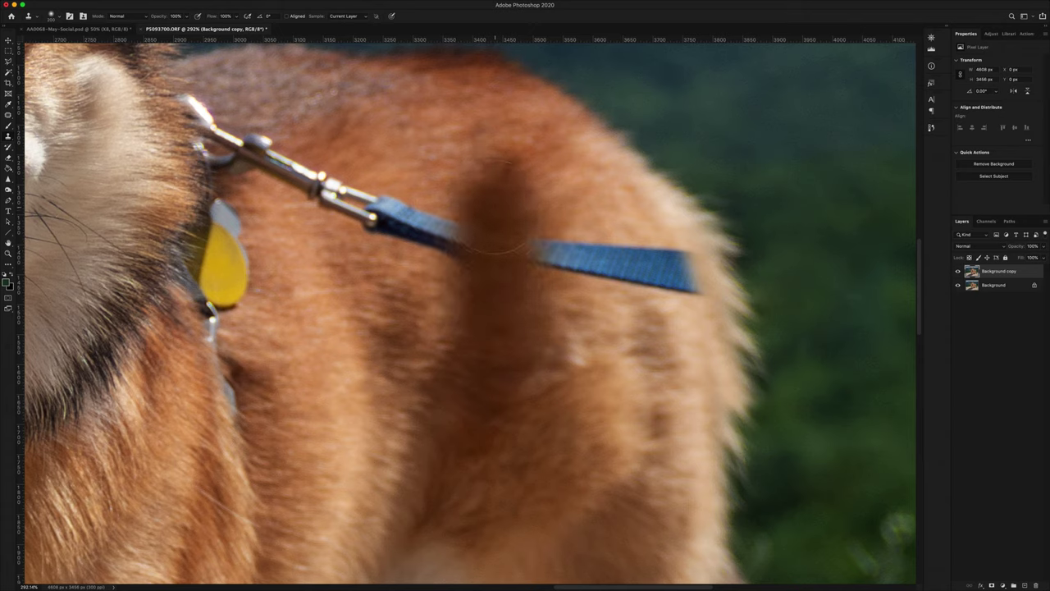
- Cover the leash just behind the ring with cloned lighter fur and redo the blend beside the dark patch
{"action": "mouse_move", "coordinate": [568, 254]}
{"action": "left_mouse_down"}
{"action": "mouse_move", "coordinate": [558, 251]}
{"action": "mouse_move", "coordinate": [585, 243]}
{"action": "left_mouse_up"}
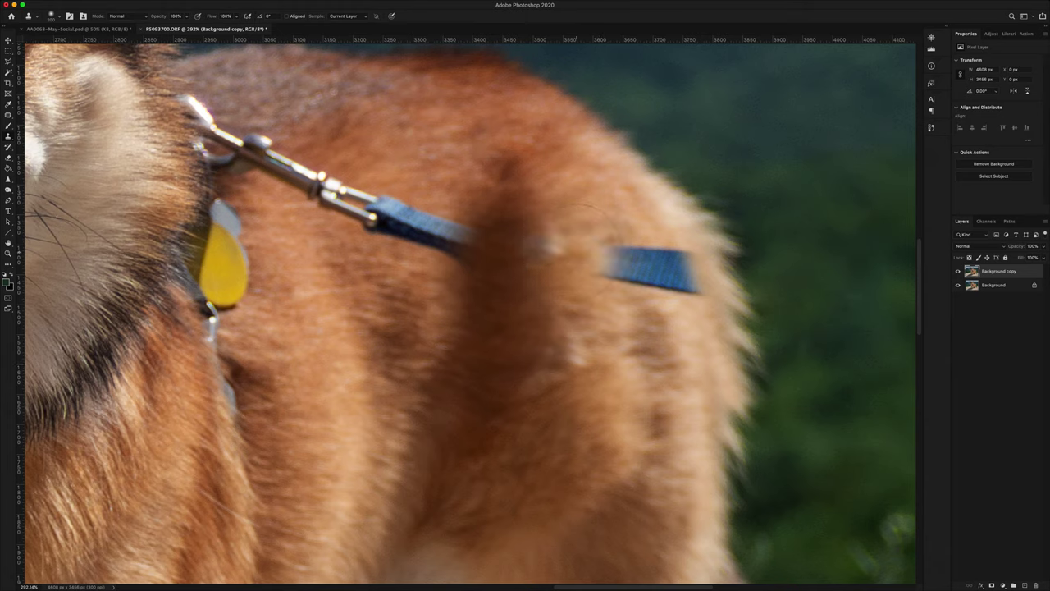
{"action": "mouse_move", "coordinate": [549, 254]}
{"action": "left_mouse_down"}
{"action": "mouse_move", "coordinate": [538, 254]}
{"action": "mouse_move", "coordinate": [551, 254]}
{"action": "left_mouse_up"}
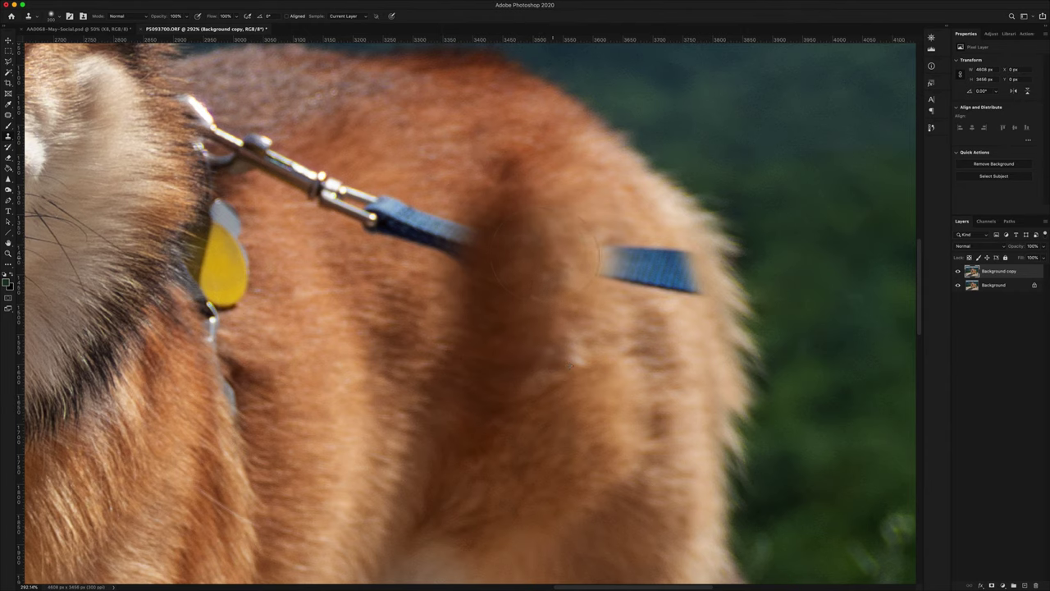
{"action": "key", "text": "super+z"}
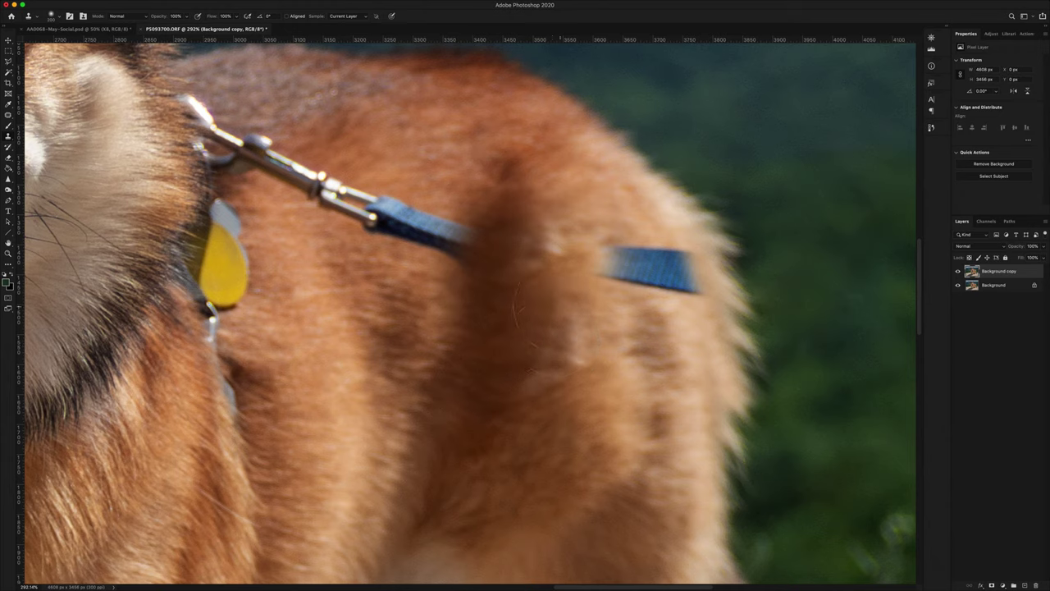
{"action": "left_click_drag", "start_coordinate": [564, 268], "coordinate": [570, 250]}
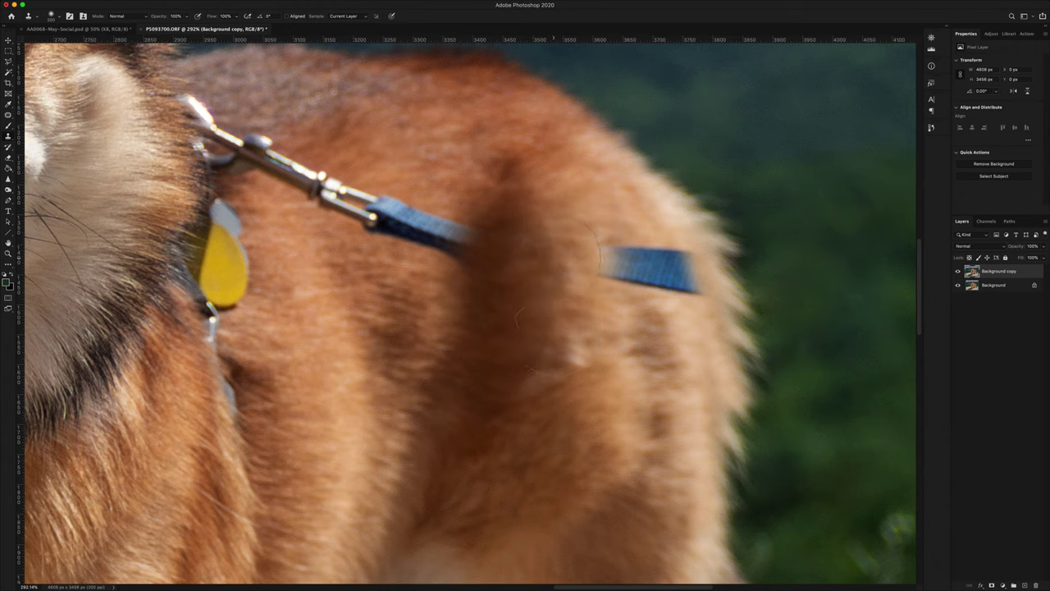
{"action": "left_click_drag", "start_coordinate": [576, 335], "coordinate": [568, 302]}
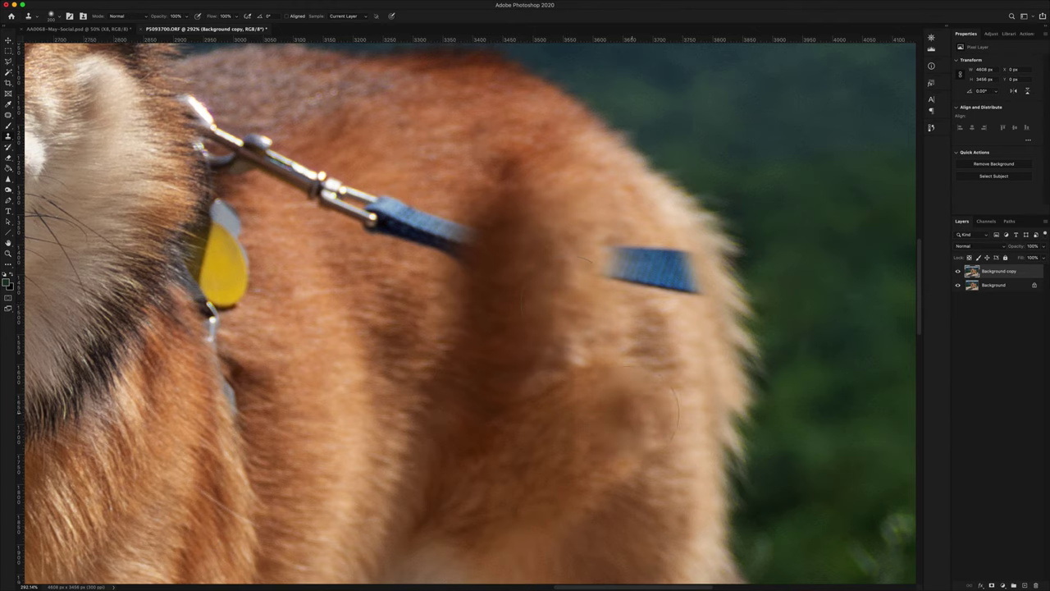
- Cover the last piece of leash near the rump's edge by cloning fur from just below it
{"action": "left_click_drag", "start_coordinate": [624, 266], "coordinate": [639, 273]}
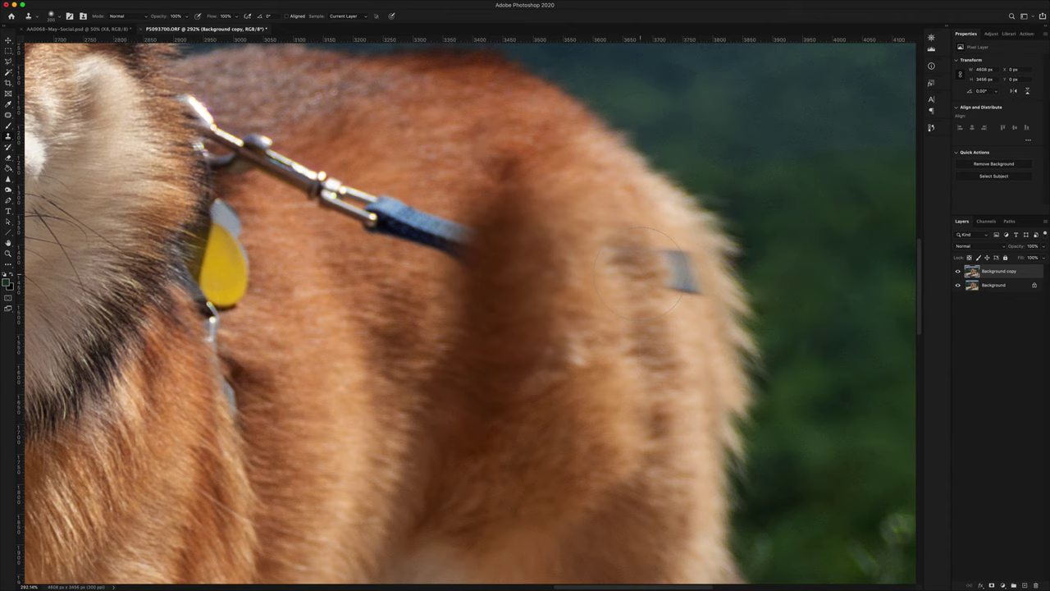
{"action": "left_click", "coordinate": [699, 351], "text": "alt"}
{"action": "left_click_drag", "start_coordinate": [680, 275], "coordinate": [683, 271]}
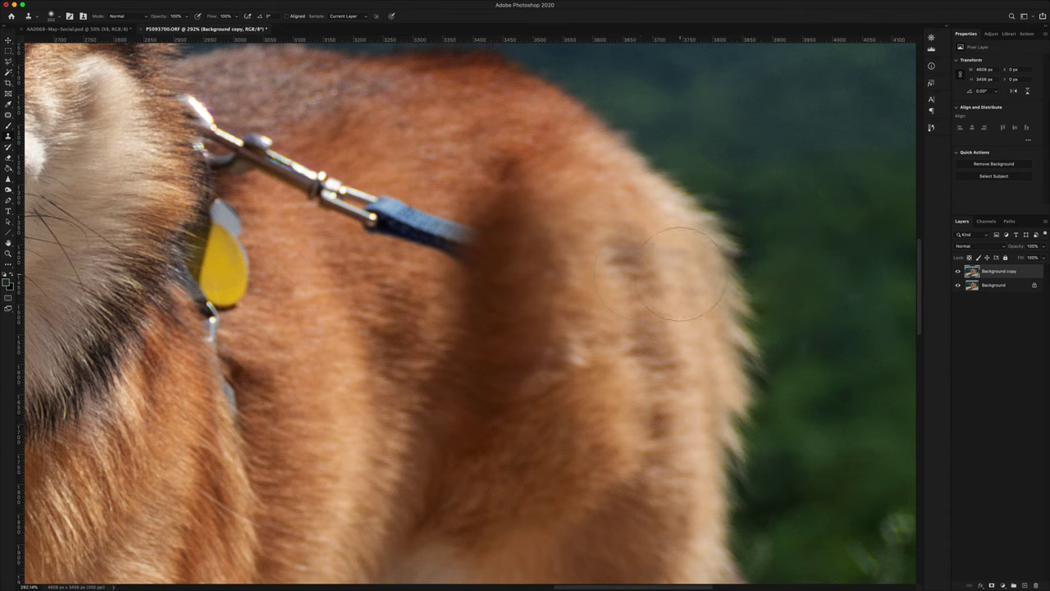
- Blend the repeated marks in the rump fur by cloning clean fur over them with the Clone Stamp at reduced opacity
{"action": "left_click", "coordinate": [681, 271]}
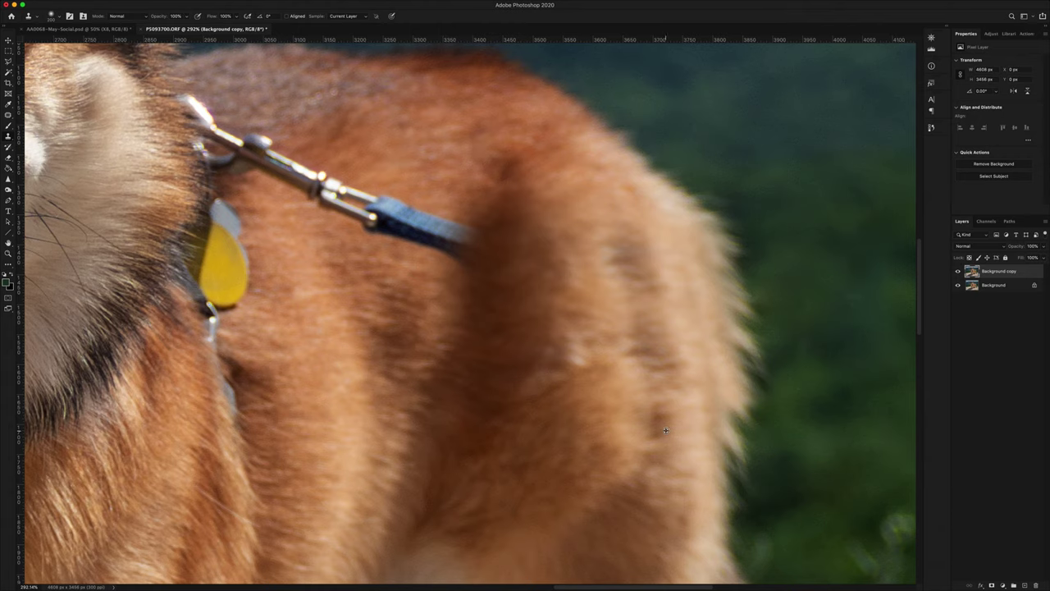
{"action": "mouse_move", "coordinate": [640, 309]}
{"action": "left_mouse_down"}
{"action": "mouse_move", "coordinate": [637, 265]}
{"action": "mouse_move", "coordinate": [638, 292]}
{"action": "left_mouse_up"}
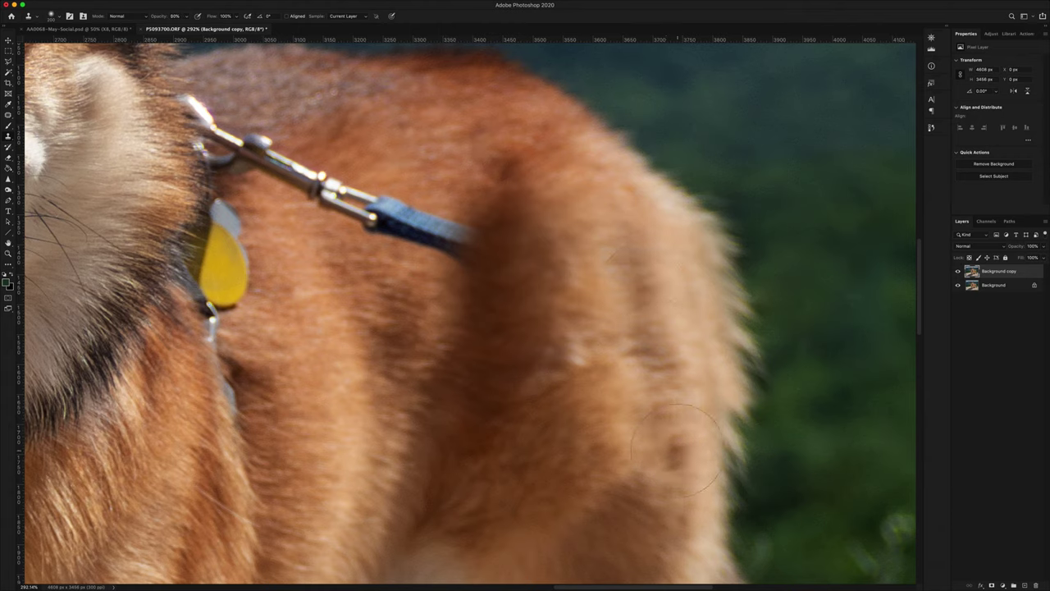
{"action": "mouse_move", "coordinate": [590, 207]}
{"action": "left_mouse_down"}
{"action": "mouse_move", "coordinate": [608, 236]}
{"action": "mouse_move", "coordinate": [583, 205]}
{"action": "left_mouse_up"}
{"action": "left_click", "coordinate": [583, 352]}
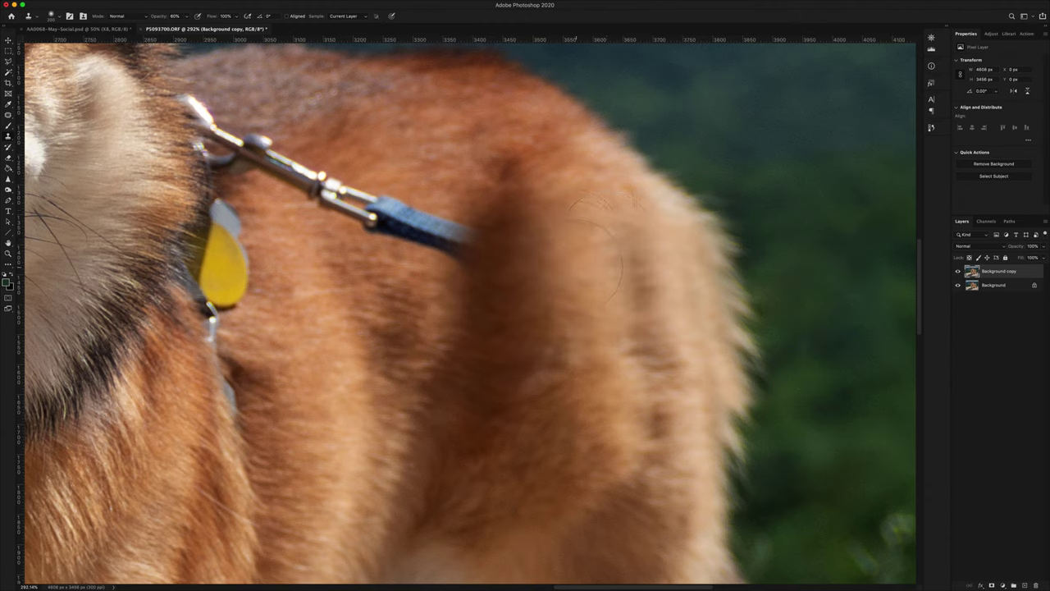
{"action": "left_click", "coordinate": [614, 440]}
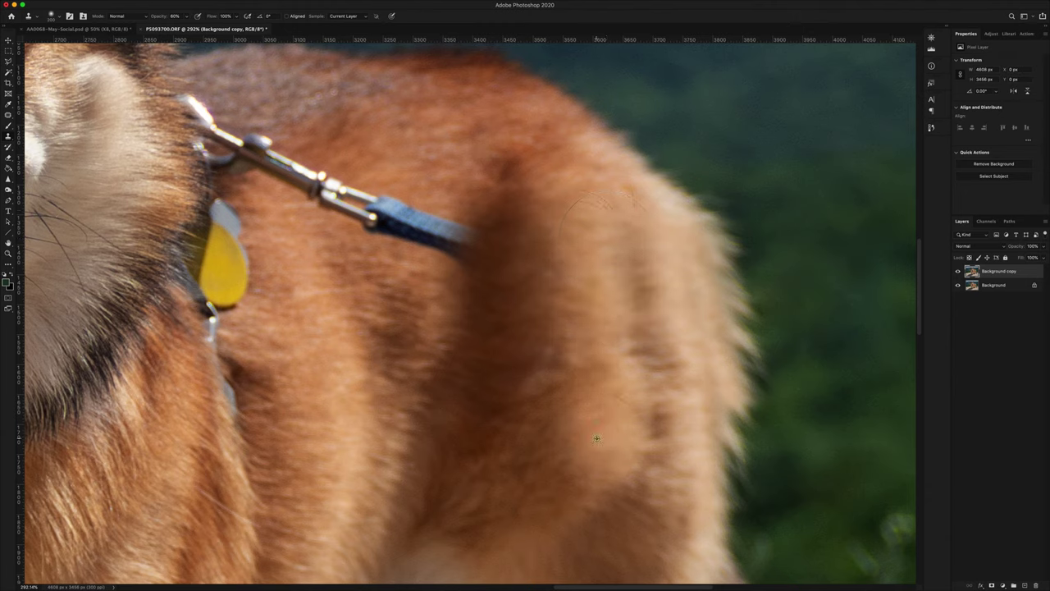
- Clone lighter fur into the upper haunch just behind the dark patch to soften the transition
{"action": "scroll", "coordinate": [596, 438], "scroll_direction": "down", "scroll_amount": 6}
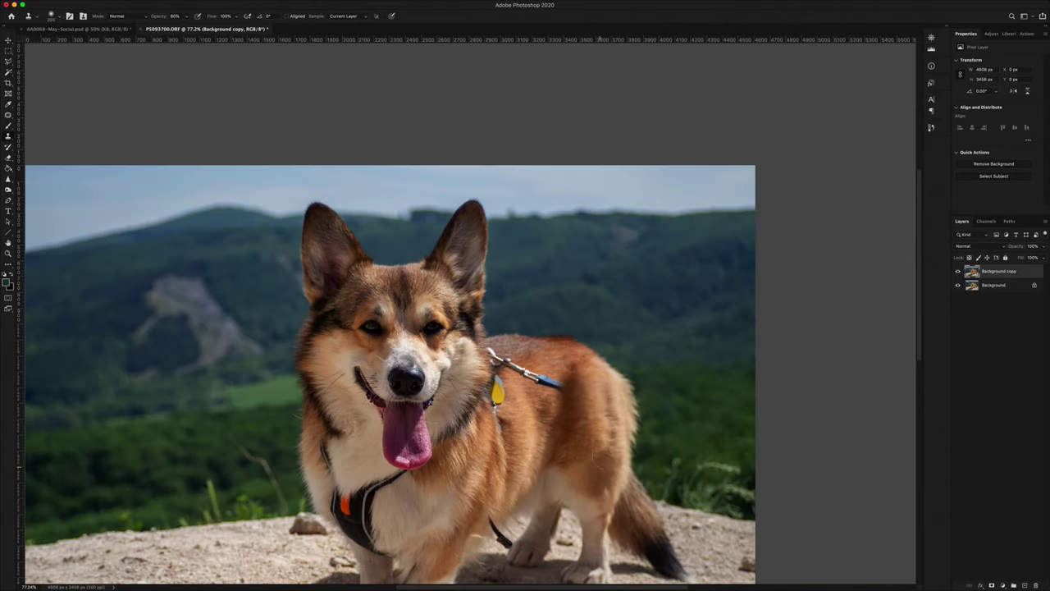
{"action": "scroll", "coordinate": [610, 419], "scroll_direction": "up", "scroll_amount": 3}
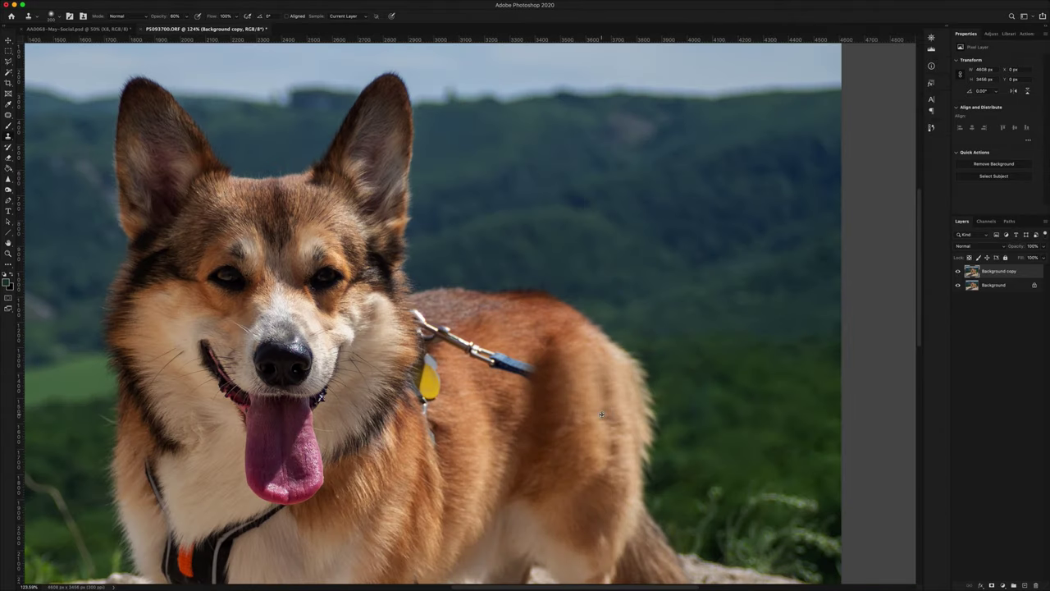
{"action": "scroll", "coordinate": [602, 415], "scroll_direction": "up", "scroll_amount": 4}
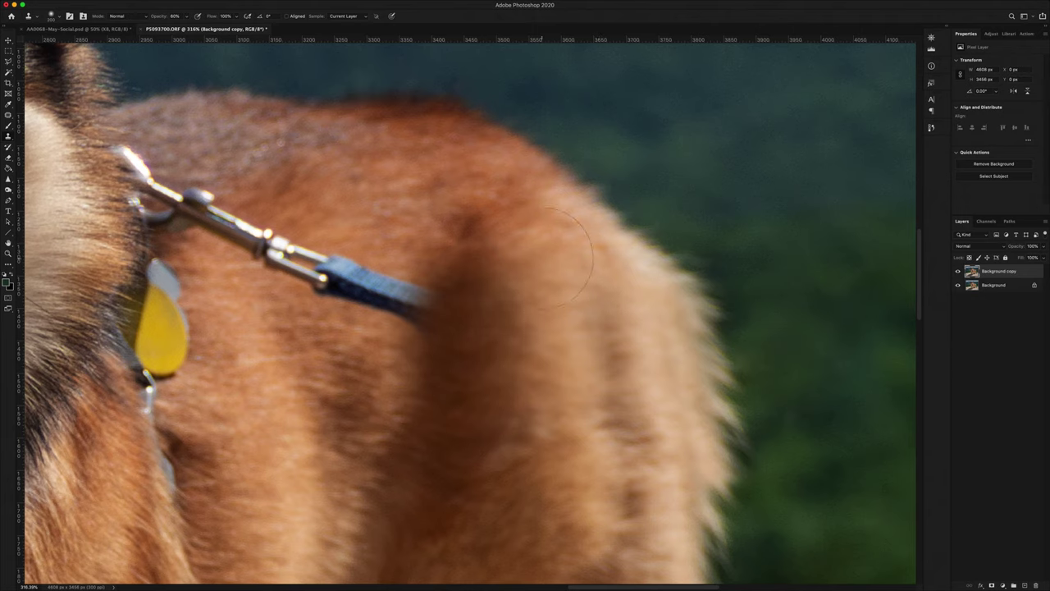
{"action": "left_click", "coordinate": [533, 303]}
{"action": "left_click", "coordinate": [537, 335]}
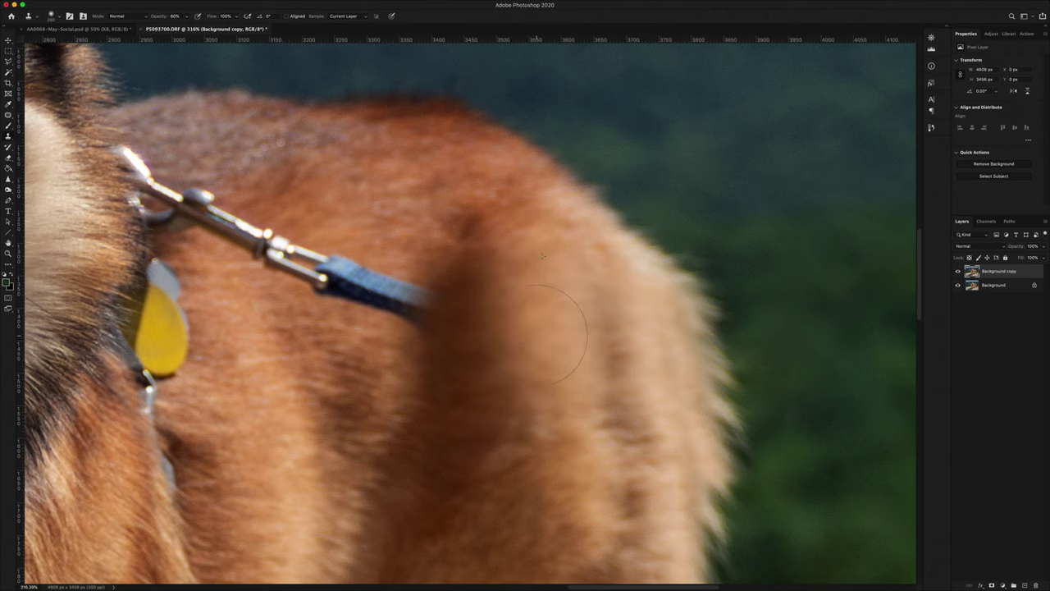
- Outline the smeared fur just behind the dark patch with the Patch tool and replace it with textured fur from lower on the haunch
{"action": "scroll", "coordinate": [545, 428], "scroll_direction": "down", "scroll_amount": 5}
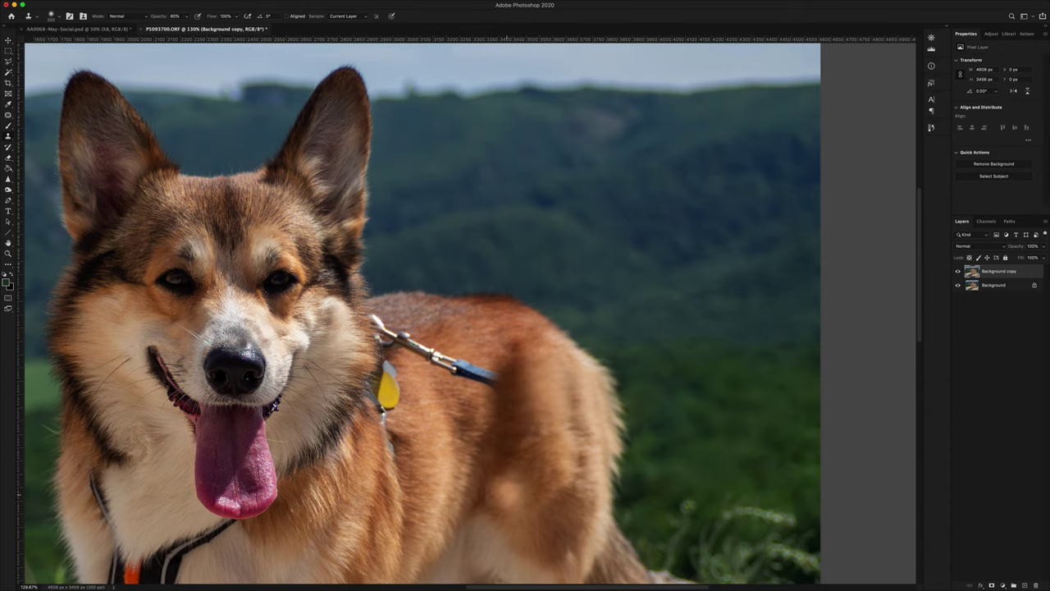
{"action": "scroll", "coordinate": [547, 406], "scroll_direction": "down", "scroll_amount": 3}
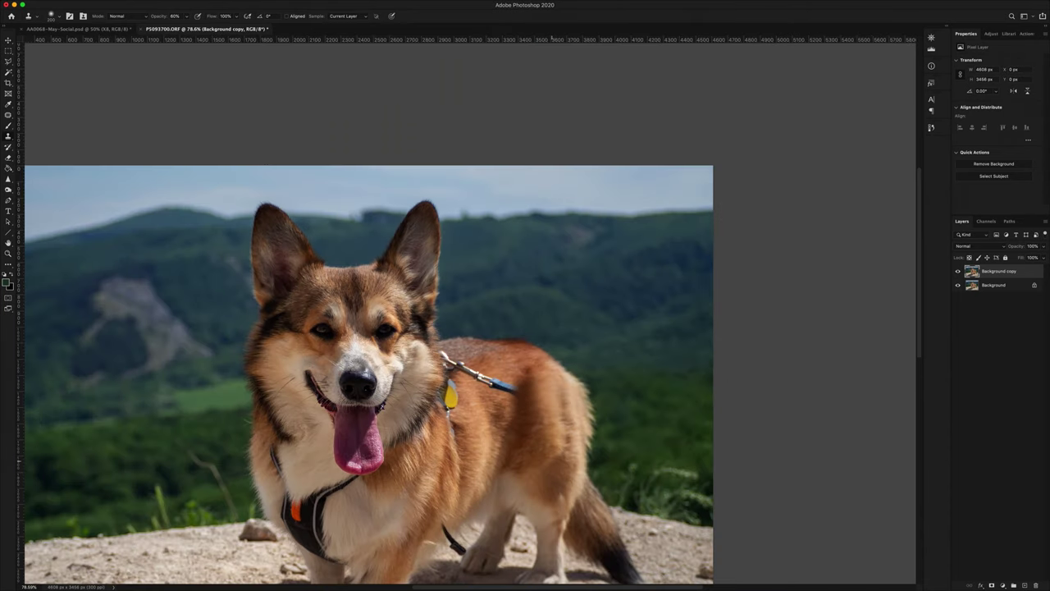
{"action": "scroll", "coordinate": [537, 491], "scroll_direction": "up", "scroll_amount": 8}
{"action": "scroll", "coordinate": [617, 246], "scroll_direction": "up", "scroll_amount": 4}
{"action": "scroll", "coordinate": [608, 268], "scroll_direction": "down", "scroll_amount": 2}
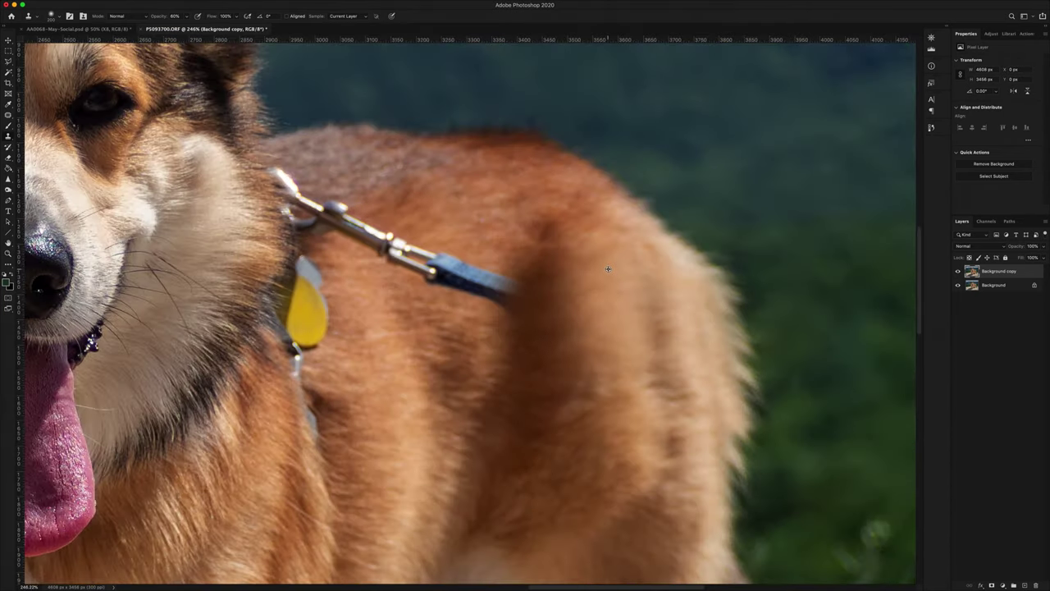
{"action": "key", "text": "l"}
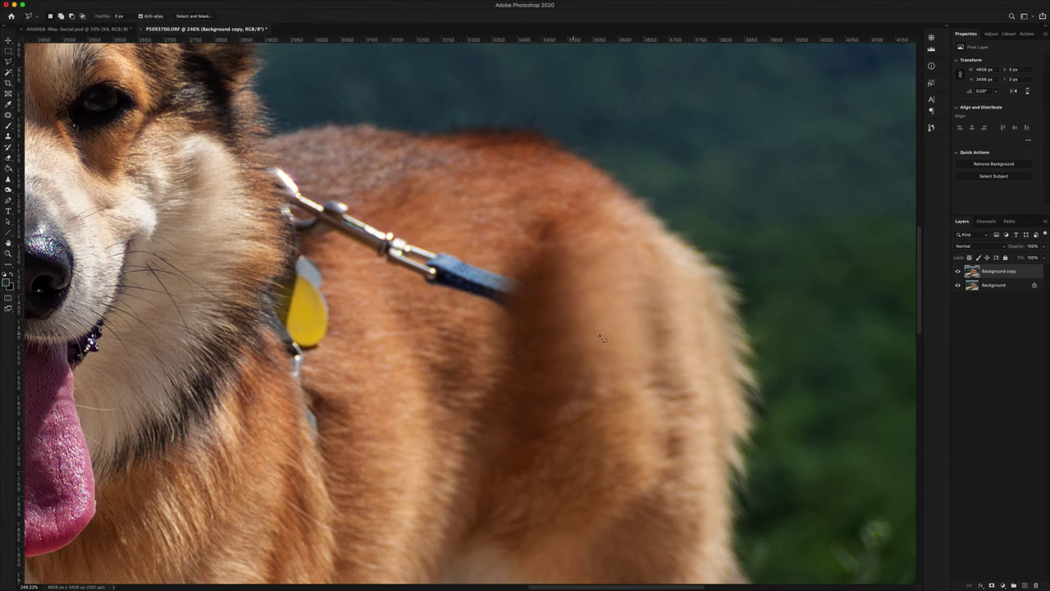
{"action": "mouse_move", "coordinate": [567, 261]}
{"action": "left_mouse_down"}
{"action": "mouse_move", "coordinate": [559, 394]}
{"action": "mouse_move", "coordinate": [583, 393]}
{"action": "left_mouse_up"}
{"action": "key", "text": "j"}
{"action": "mouse_move", "coordinate": [554, 233]}
{"action": "left_mouse_down"}
{"action": "mouse_move", "coordinate": [558, 365]}
{"action": "mouse_move", "coordinate": [601, 389]}
{"action": "mouse_move", "coordinate": [634, 363]}
{"action": "mouse_move", "coordinate": [626, 289]}
{"action": "mouse_move", "coordinate": [590, 236]}
{"action": "mouse_move", "coordinate": [565, 237]}
{"action": "left_mouse_up"}
{"action": "left_click_drag", "start_coordinate": [592, 322], "coordinate": [605, 470]}
{"action": "key", "text": "ctrl+d"}
{"action": "left_click_drag", "start_coordinate": [632, 404], "coordinate": [594, 347]}
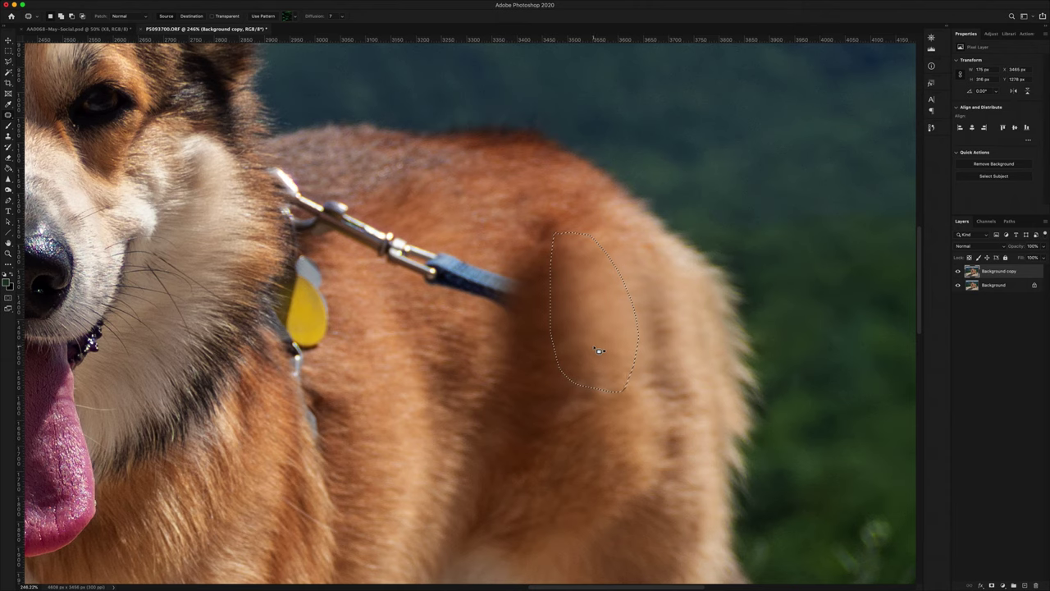
{"action": "key", "text": "ctrl+z"}
{"action": "left_click_drag", "start_coordinate": [560, 310], "coordinate": [599, 449]}
{"action": "key", "text": "ctrl+d"}
{"action": "key", "text": "super+0"}
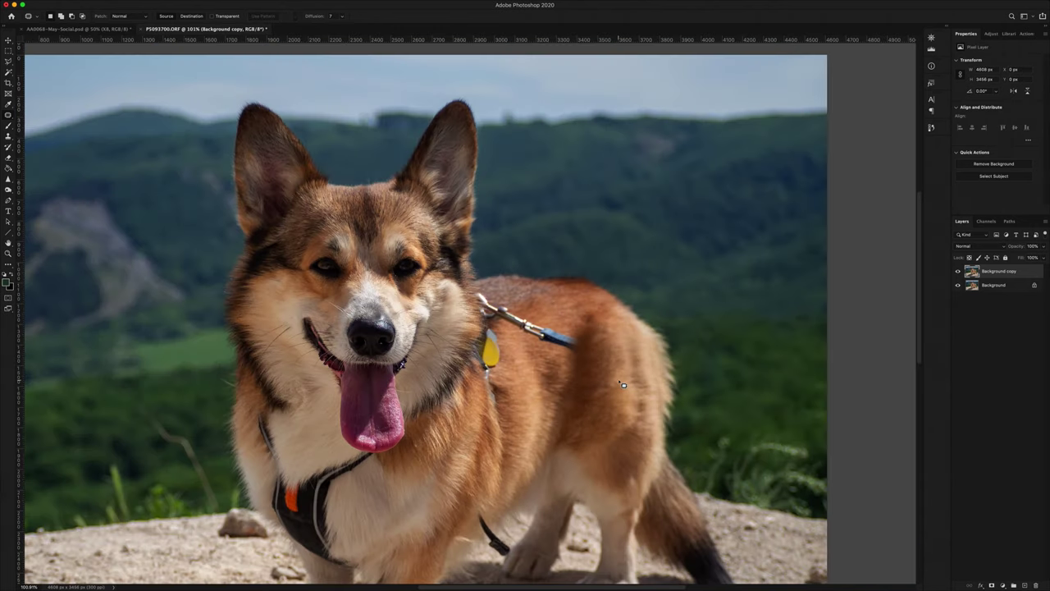
- Patch the blurry strip in the middle of the haunch with textured fur from lower toward the rump
{"action": "scroll", "coordinate": [620, 382], "scroll_direction": "down", "scroll_amount": 3}
{"action": "scroll", "coordinate": [644, 294], "scroll_direction": "up", "scroll_amount": 5}
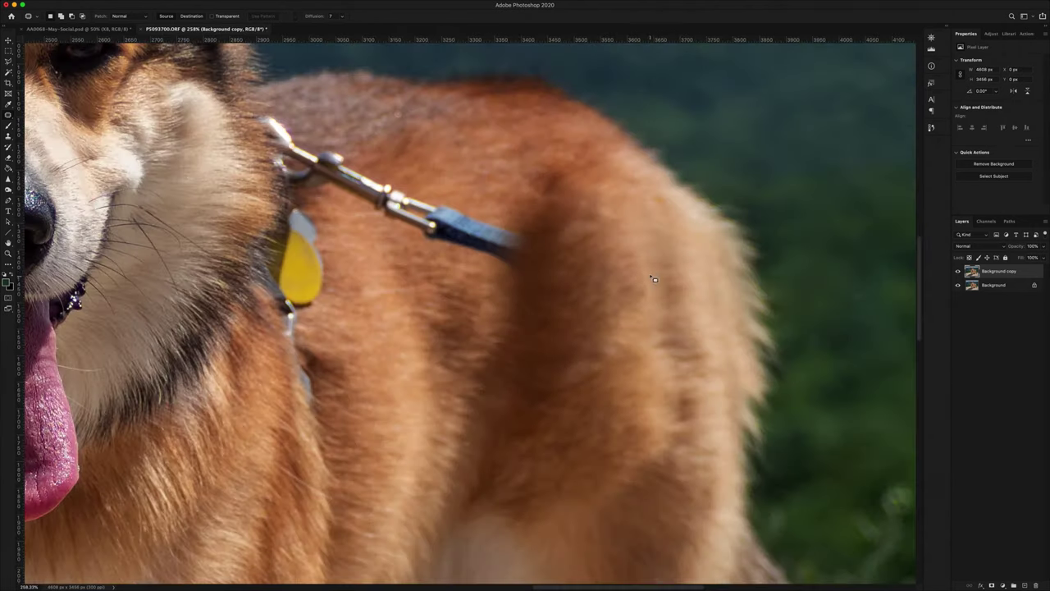
{"action": "mouse_move", "coordinate": [630, 238]}
{"action": "left_mouse_down"}
{"action": "mouse_move", "coordinate": [629, 330]}
{"action": "mouse_move", "coordinate": [646, 371]}
{"action": "mouse_move", "coordinate": [667, 338]}
{"action": "mouse_move", "coordinate": [630, 242]}
{"action": "left_mouse_up"}
{"action": "mouse_move", "coordinate": [637, 284]}
{"action": "left_mouse_down"}
{"action": "mouse_move", "coordinate": [702, 287]}
{"action": "mouse_move", "coordinate": [701, 392]}
{"action": "left_mouse_up"}
{"action": "key", "text": "ctrl+d"}
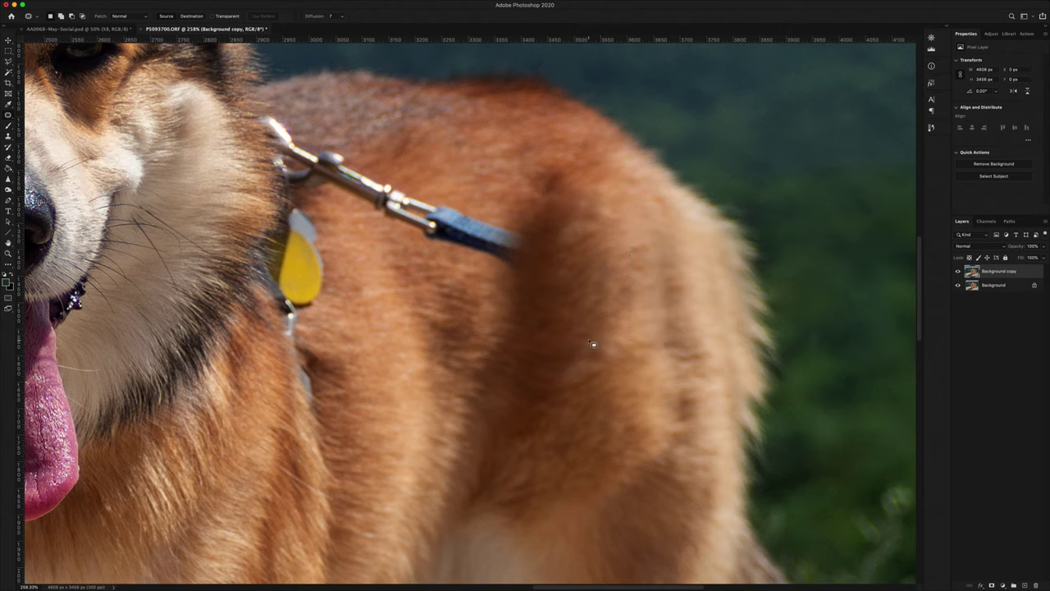
- Patch another small uneven spot on the upper haunch with fur from just above it
{"action": "scroll", "coordinate": [644, 337], "scroll_direction": "down", "scroll_amount": 5}
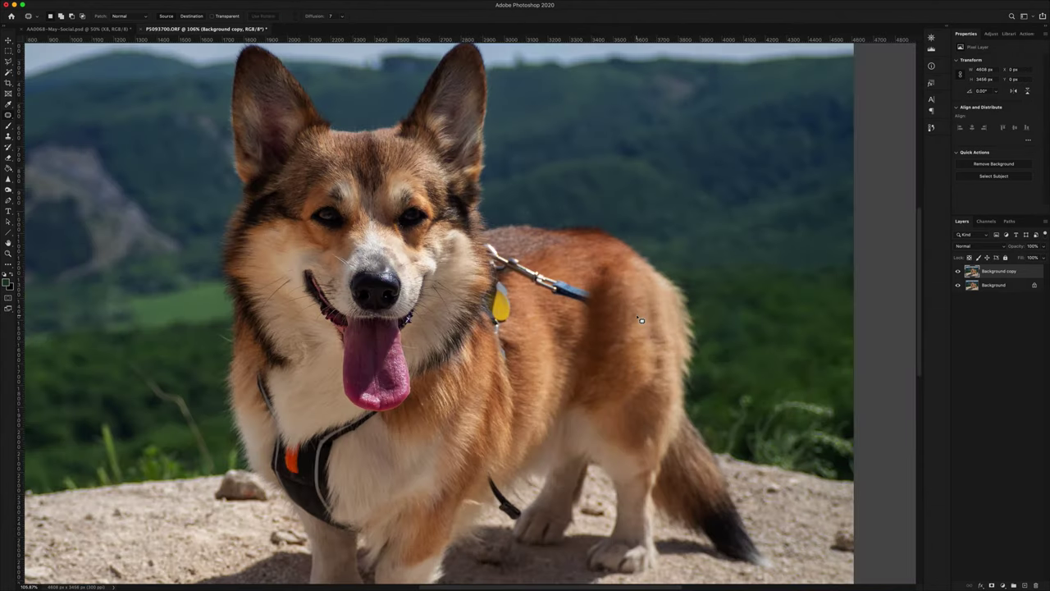
{"action": "scroll", "coordinate": [640, 319], "scroll_direction": "up", "scroll_amount": 5}
{"action": "mouse_move", "coordinate": [635, 264]}
{"action": "left_mouse_down"}
{"action": "mouse_move", "coordinate": [641, 316]}
{"action": "mouse_move", "coordinate": [666, 279]}
{"action": "mouse_move", "coordinate": [635, 264]}
{"action": "left_mouse_up"}
{"action": "left_click_drag", "start_coordinate": [642, 289], "coordinate": [612, 228]}
{"action": "key", "text": "ctrl+d"}
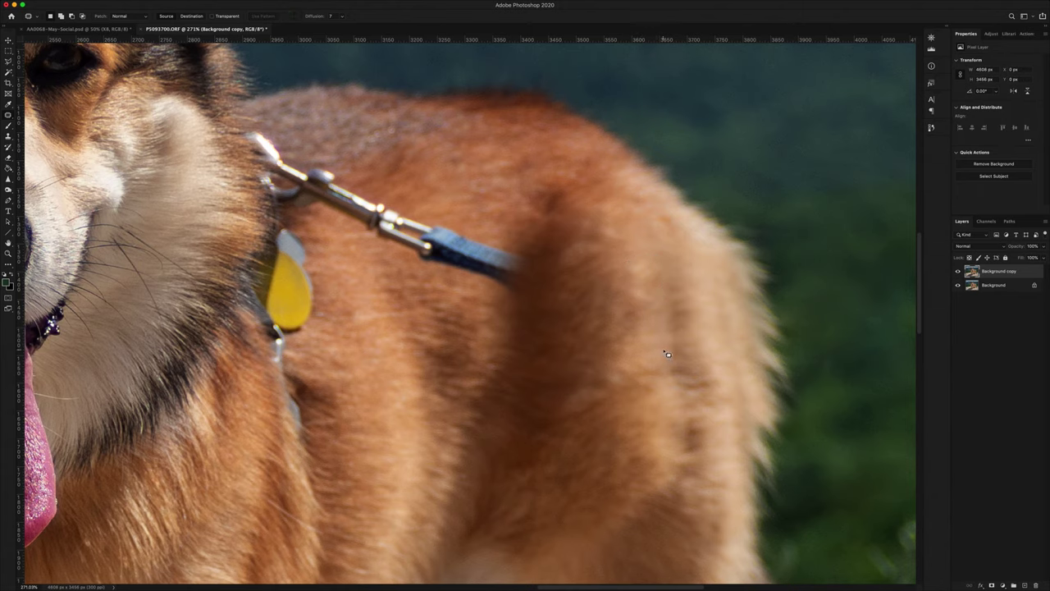
- Patch out the blue leash strap and the adjoining end of the metal clasp with fur from just below
{"action": "scroll", "coordinate": [650, 345], "scroll_direction": "down", "scroll_amount": 5}
{"action": "scroll", "coordinate": [650, 344], "scroll_direction": "down", "scroll_amount": 3}
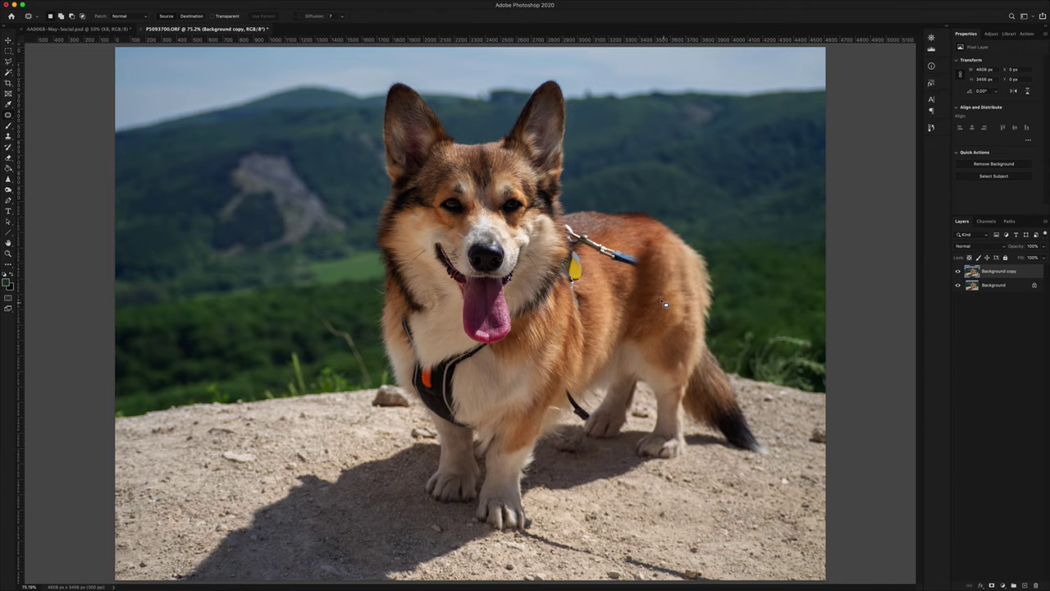
{"action": "scroll", "coordinate": [664, 303], "scroll_direction": "up", "scroll_amount": 5}
{"action": "scroll", "coordinate": [566, 195], "scroll_direction": "up", "scroll_amount": 2}
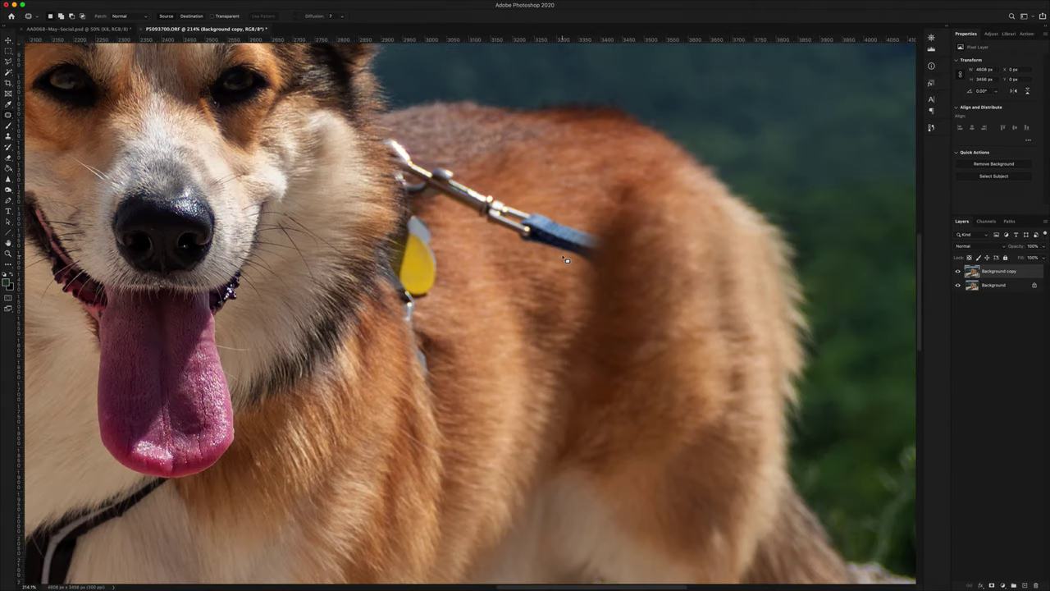
{"action": "mouse_move", "coordinate": [603, 280]}
{"action": "left_mouse_down"}
{"action": "mouse_move", "coordinate": [486, 237]}
{"action": "mouse_move", "coordinate": [444, 206]}
{"action": "mouse_move", "coordinate": [451, 189]}
{"action": "mouse_move", "coordinate": [462, 177]}
{"action": "mouse_move", "coordinate": [558, 193]}
{"action": "mouse_move", "coordinate": [611, 228]}
{"action": "mouse_move", "coordinate": [611, 281]}
{"action": "left_mouse_up"}
{"action": "mouse_move", "coordinate": [567, 262]}
{"action": "left_mouse_down"}
{"action": "mouse_move", "coordinate": [564, 334]}
{"action": "mouse_move", "coordinate": [548, 336]}
{"action": "mouse_move", "coordinate": [582, 218]}
{"action": "mouse_move", "coordinate": [571, 325]}
{"action": "left_mouse_up"}
{"action": "key", "text": "super+d"}
{"action": "key", "text": "super+0"}
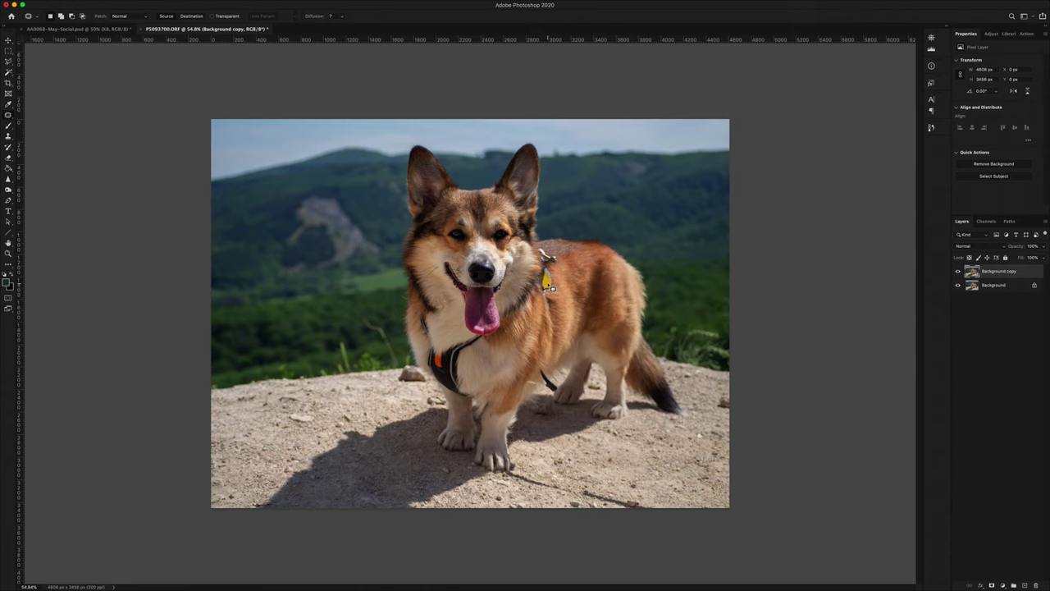
- Patch the leftover marks around the cut end of the clasp with clean fur from farther back
{"action": "scroll", "coordinate": [580, 268], "scroll_direction": "up", "scroll_amount": 5}
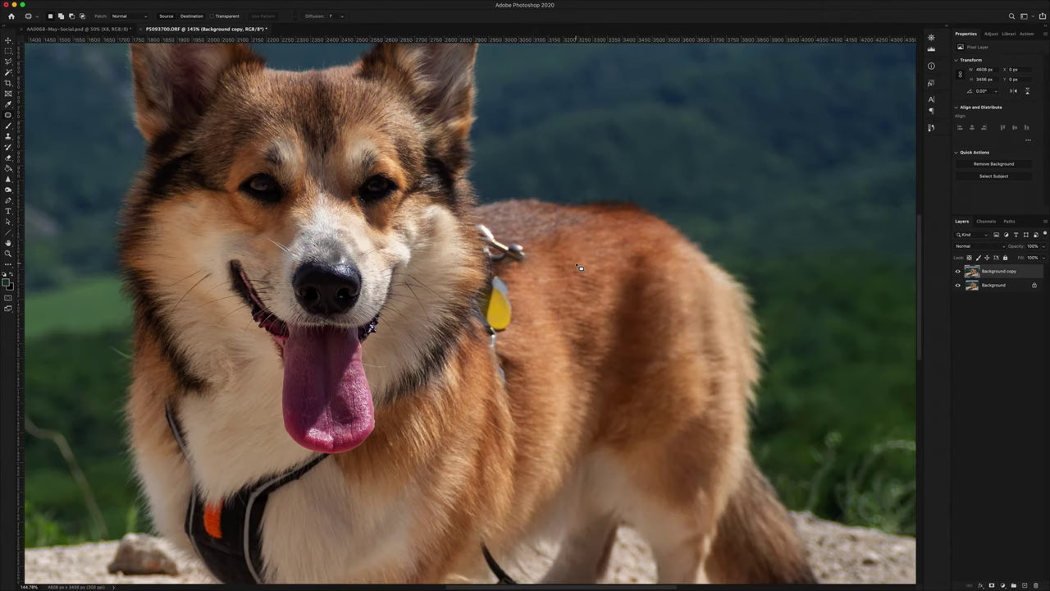
{"action": "mouse_move", "coordinate": [528, 273]}
{"action": "left_mouse_down"}
{"action": "mouse_move", "coordinate": [569, 282]}
{"action": "mouse_move", "coordinate": [533, 272]}
{"action": "left_mouse_up"}
{"action": "left_click_drag", "start_coordinate": [551, 274], "coordinate": [571, 307]}
{"action": "key", "text": "super+d"}
{"action": "scroll", "coordinate": [540, 261], "scroll_direction": "up", "scroll_amount": 5}
{"action": "mouse_move", "coordinate": [496, 287]}
{"action": "left_mouse_down"}
{"action": "mouse_move", "coordinate": [567, 277]}
{"action": "mouse_move", "coordinate": [529, 229]}
{"action": "mouse_move", "coordinate": [572, 328]}
{"action": "mouse_move", "coordinate": [623, 330]}
{"action": "left_mouse_up"}
{"action": "key", "text": "super+d"}
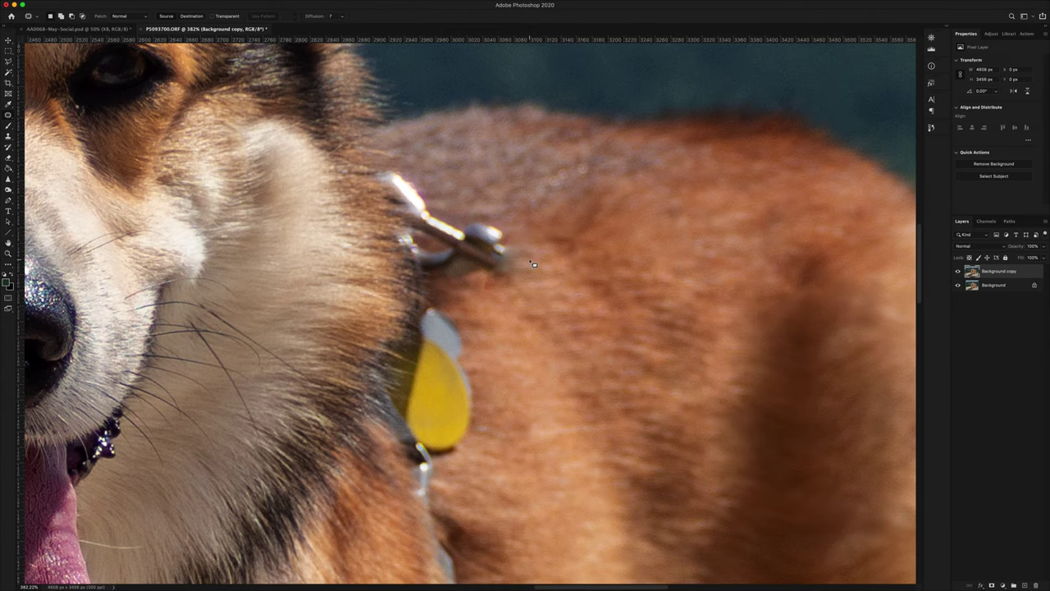
- Patch out the clasp's metal arm and knob with back fur from beside them, up to the neck fur
{"action": "scroll", "coordinate": [533, 264], "scroll_direction": "down", "scroll_amount": 3}
{"action": "scroll", "coordinate": [528, 346], "scroll_direction": "down", "scroll_amount": 2}
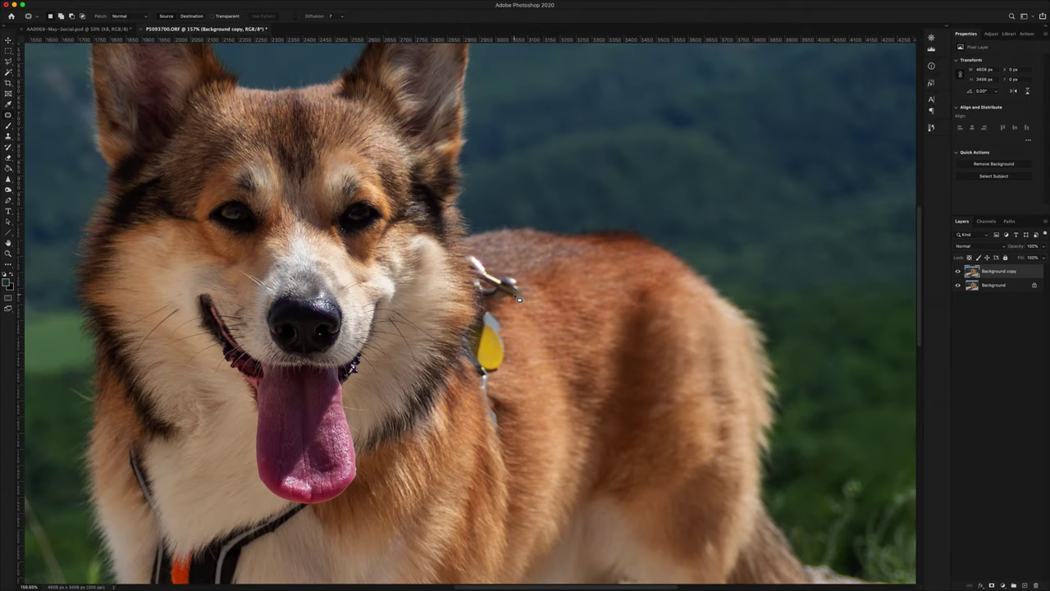
{"action": "scroll", "coordinate": [519, 298], "scroll_direction": "up", "scroll_amount": 3}
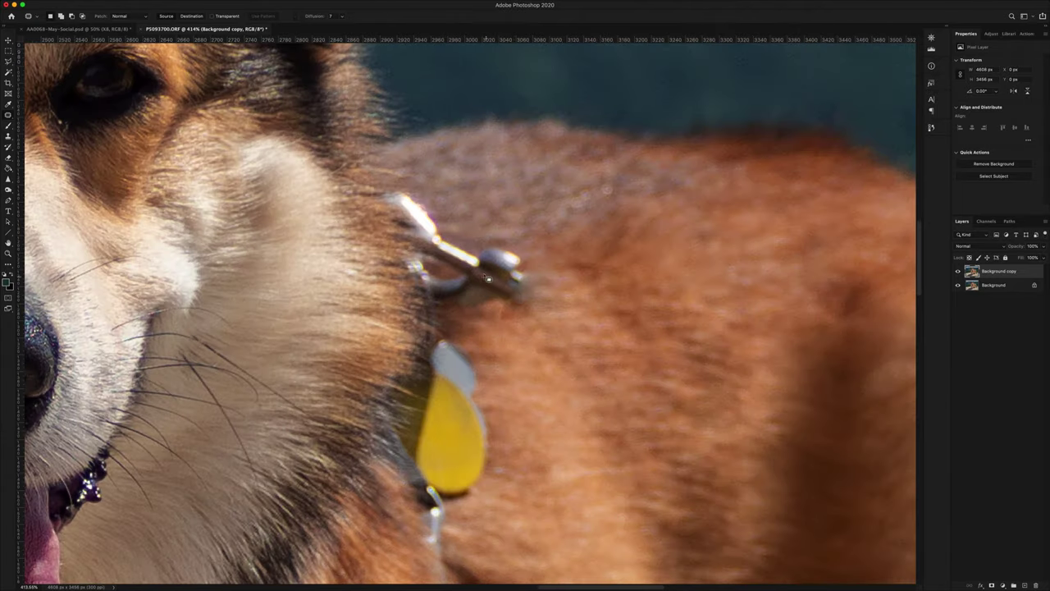
{"action": "mouse_move", "coordinate": [462, 238]}
{"action": "left_mouse_down"}
{"action": "mouse_move", "coordinate": [446, 292]}
{"action": "mouse_move", "coordinate": [472, 314]}
{"action": "mouse_move", "coordinate": [519, 314]}
{"action": "mouse_move", "coordinate": [553, 283]}
{"action": "mouse_move", "coordinate": [506, 237]}
{"action": "mouse_move", "coordinate": [457, 234]}
{"action": "mouse_move", "coordinate": [528, 265]}
{"action": "mouse_move", "coordinate": [588, 262]}
{"action": "mouse_move", "coordinate": [555, 226]}
{"action": "left_mouse_up"}
{"action": "key", "text": "ctrl+d"}
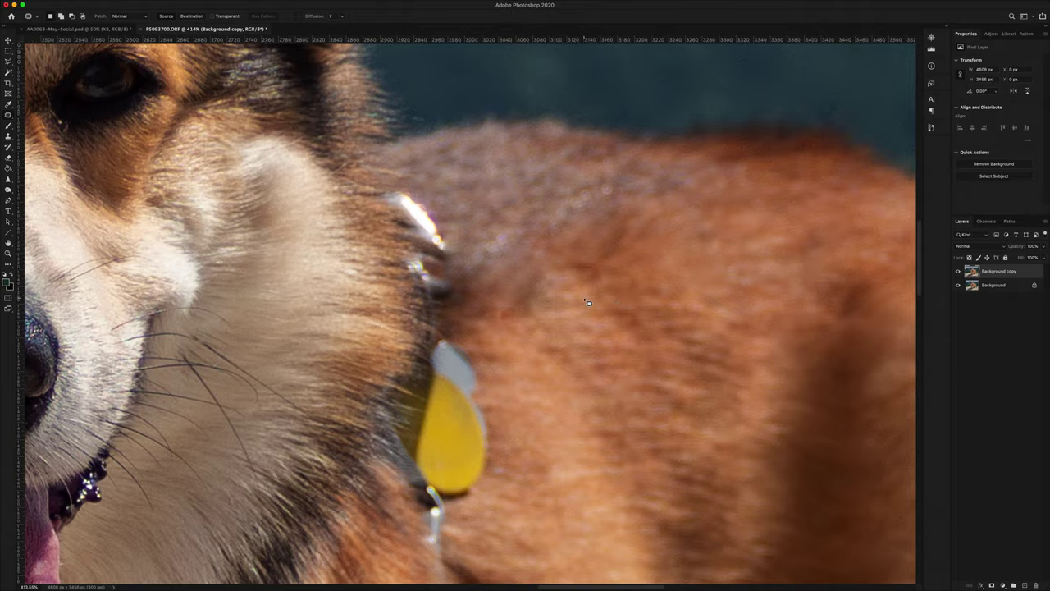
- Patch the smudged fur where the clasp was, above the yellow tag, with cleaner fur from farther back
{"action": "key", "text": "super+0"}
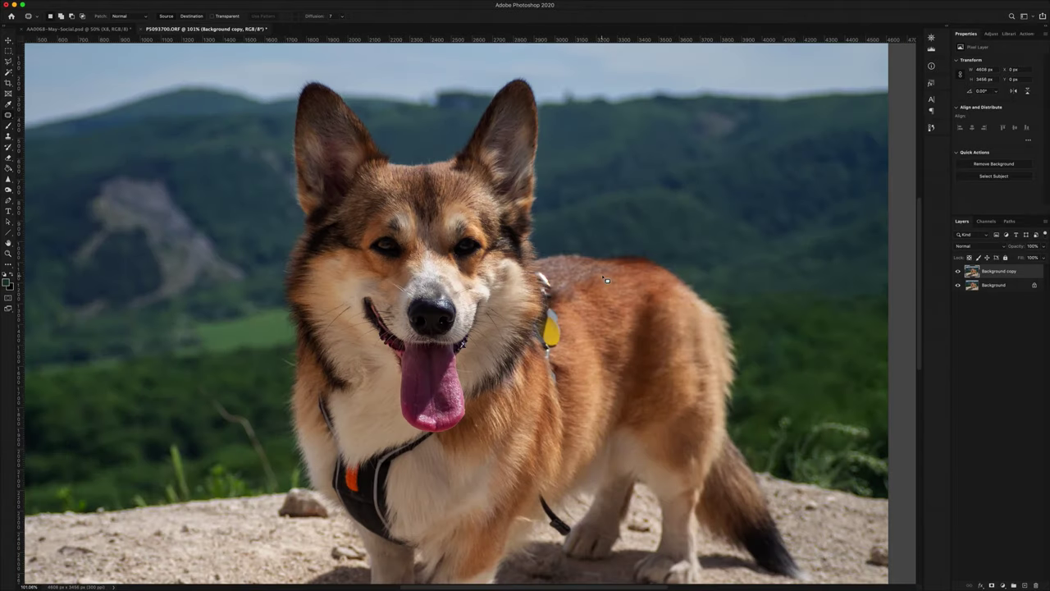
{"action": "scroll", "coordinate": [578, 296], "scroll_direction": "up", "scroll_amount": 5}
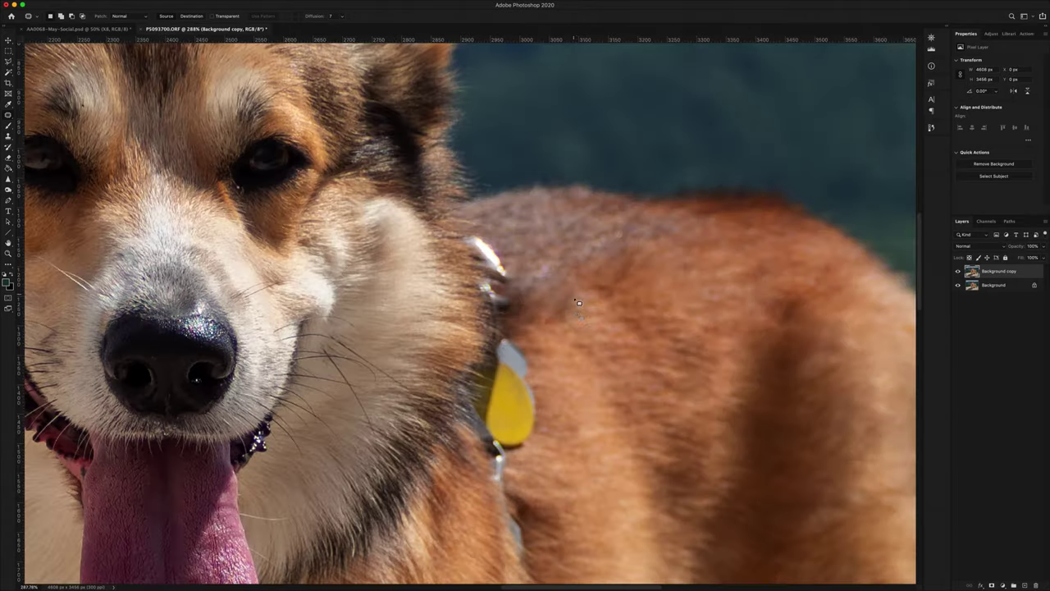
{"action": "mouse_move", "coordinate": [549, 316]}
{"action": "left_mouse_down"}
{"action": "mouse_move", "coordinate": [599, 330]}
{"action": "mouse_move", "coordinate": [579, 305]}
{"action": "mouse_move", "coordinate": [566, 325]}
{"action": "left_mouse_up"}
{"action": "mouse_move", "coordinate": [586, 365]}
{"action": "left_mouse_down"}
{"action": "mouse_move", "coordinate": [609, 352]}
{"action": "mouse_move", "coordinate": [622, 382]}
{"action": "left_mouse_up"}
{"action": "key", "text": "super+d"}
{"action": "scroll", "coordinate": [531, 282], "scroll_direction": "up", "scroll_amount": 3}
{"action": "mouse_move", "coordinate": [484, 303]}
{"action": "left_mouse_down"}
{"action": "mouse_move", "coordinate": [484, 334]}
{"action": "mouse_move", "coordinate": [504, 341]}
{"action": "mouse_move", "coordinate": [484, 300]}
{"action": "left_mouse_up"}
{"action": "left_click_drag", "start_coordinate": [488, 336], "coordinate": [565, 340]}
{"action": "key", "text": "super+d"}
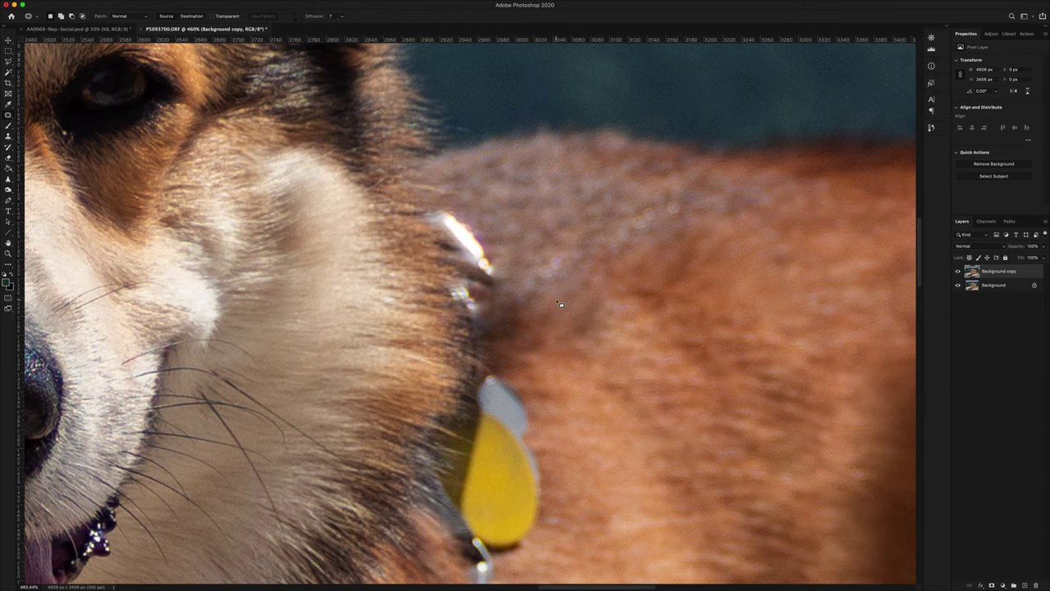
- Patch the bright metal glint along the edge of the neck fur above the yellow tag with nearby fur, and clear the selection
{"action": "scroll", "coordinate": [560, 304], "scroll_direction": "down", "scroll_amount": 6}
{"action": "scroll", "coordinate": [568, 361], "scroll_direction": "down", "scroll_amount": 3}
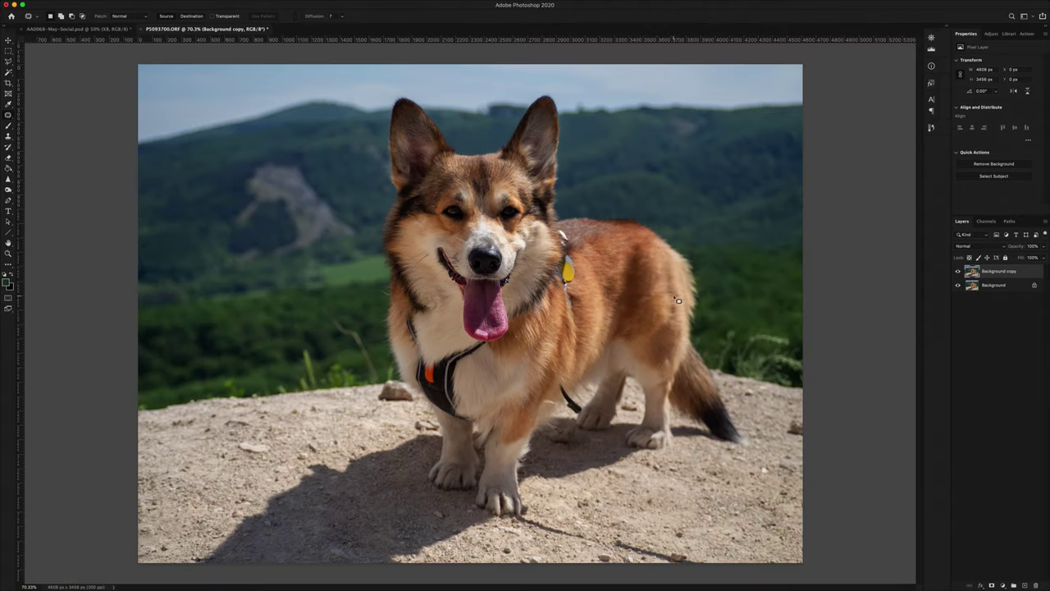
{"action": "scroll", "coordinate": [583, 247], "scroll_direction": "up", "scroll_amount": 10}
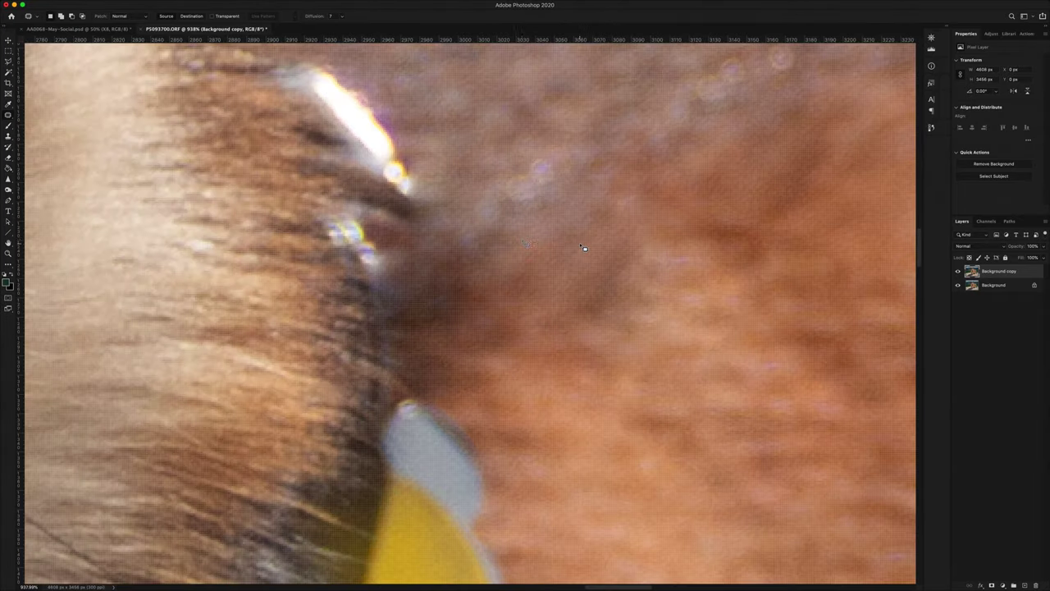
{"action": "scroll", "coordinate": [504, 228], "scroll_direction": "down", "scroll_amount": 4}
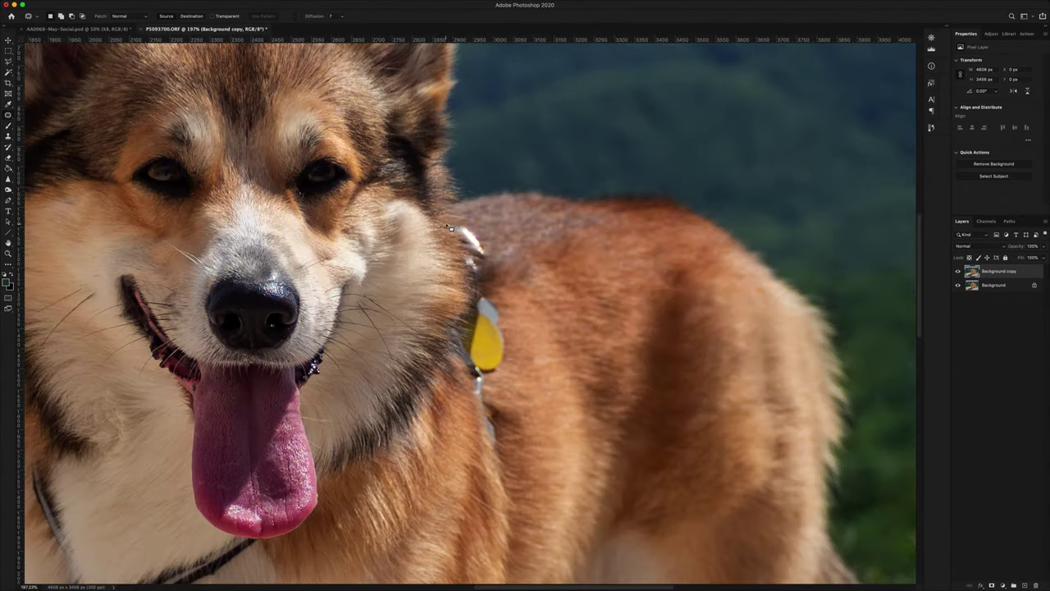
{"action": "left_click_drag", "start_coordinate": [447, 227], "coordinate": [474, 264]}
{"action": "left_click_drag", "start_coordinate": [452, 225], "coordinate": [453, 226]}
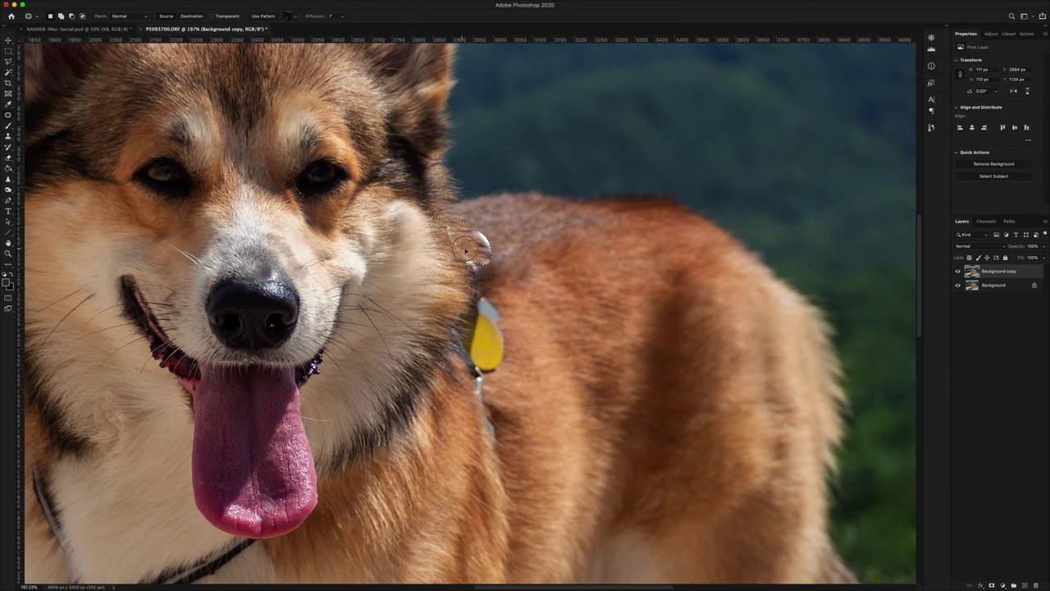
{"action": "left_click_drag", "start_coordinate": [468, 219], "coordinate": [461, 198]}
{"action": "key", "text": "ctrl+d"}
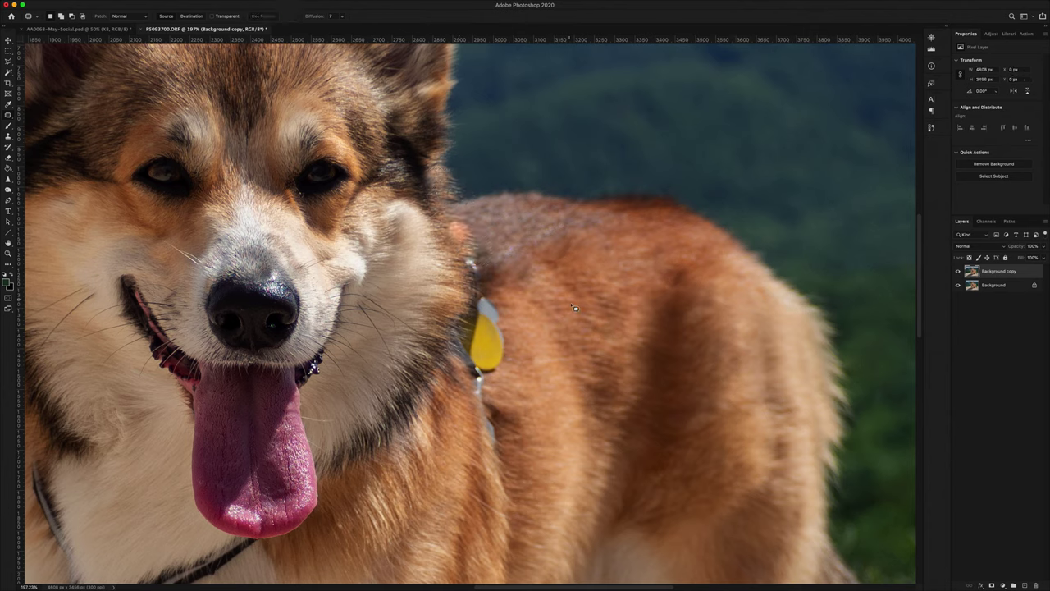
- Restore the patch selection over the former metal glint and patch the neck edge again with cleaner neck and back fur
{"action": "key", "text": "ctrl+shift+d"}
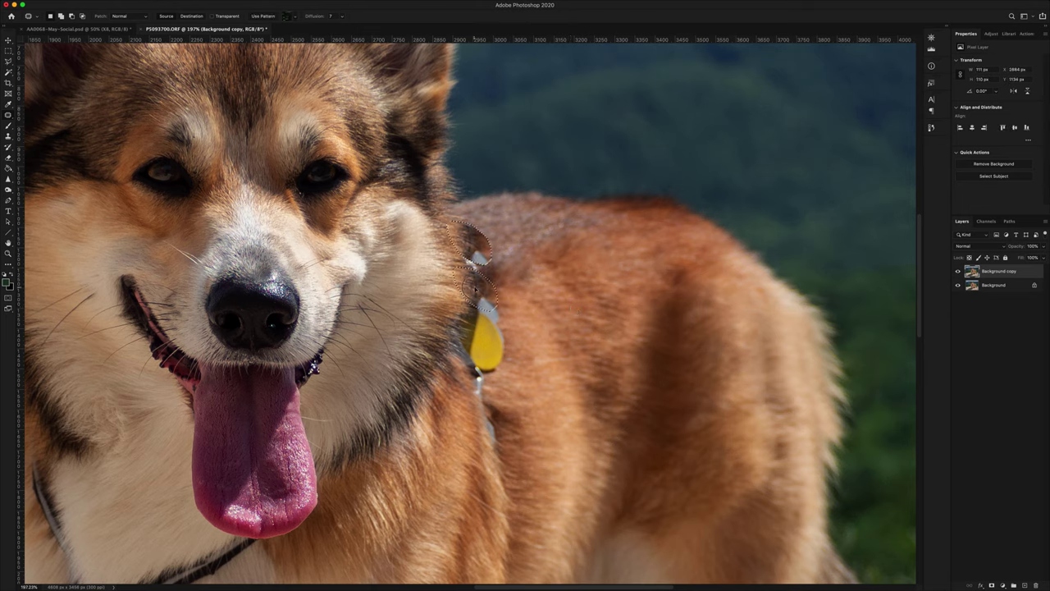
{"action": "left_click_drag", "start_coordinate": [477, 288], "coordinate": [445, 126]}
{"action": "left_click_drag", "start_coordinate": [441, 128], "coordinate": [515, 250]}
{"action": "key", "text": "ctrl+d"}
{"action": "scroll", "coordinate": [473, 243], "scroll_direction": "up", "scroll_amount": 5}
{"action": "mouse_move", "coordinate": [449, 223]}
{"action": "left_mouse_down"}
{"action": "mouse_move", "coordinate": [480, 253]}
{"action": "mouse_move", "coordinate": [494, 216]}
{"action": "mouse_move", "coordinate": [445, 213]}
{"action": "mouse_move", "coordinate": [520, 293]}
{"action": "mouse_move", "coordinate": [568, 293]}
{"action": "left_mouse_up"}
{"action": "key", "text": "ctrl+d"}
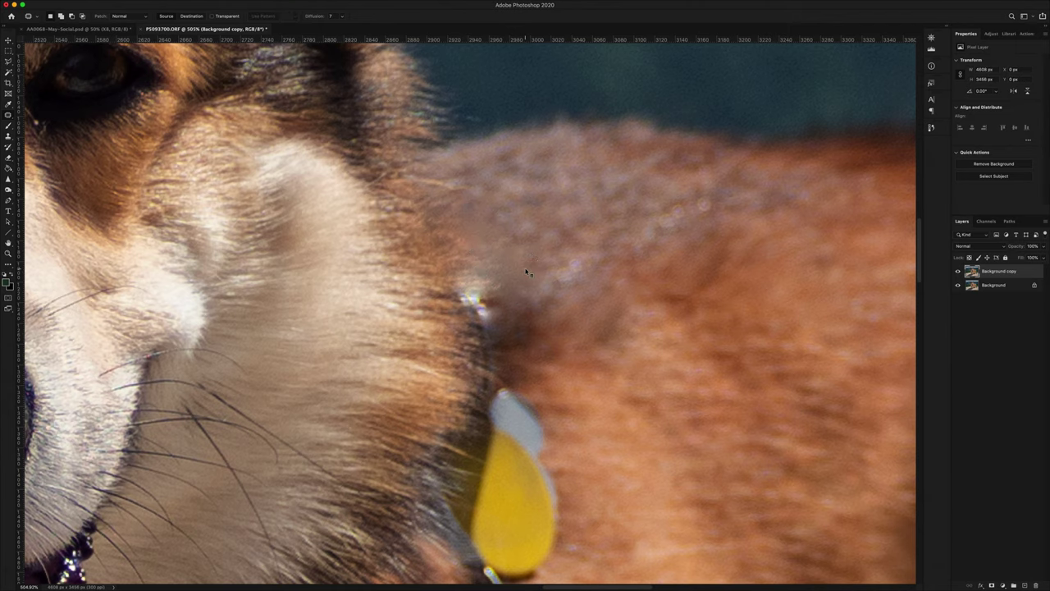
- Patch the smudged fur at the neck edge, just above the remaining small metal glint, with nearby fur
{"action": "scroll", "coordinate": [526, 271], "scroll_direction": "down", "scroll_amount": 1}
{"action": "scroll", "coordinate": [513, 267], "scroll_direction": "down", "scroll_amount": 5}
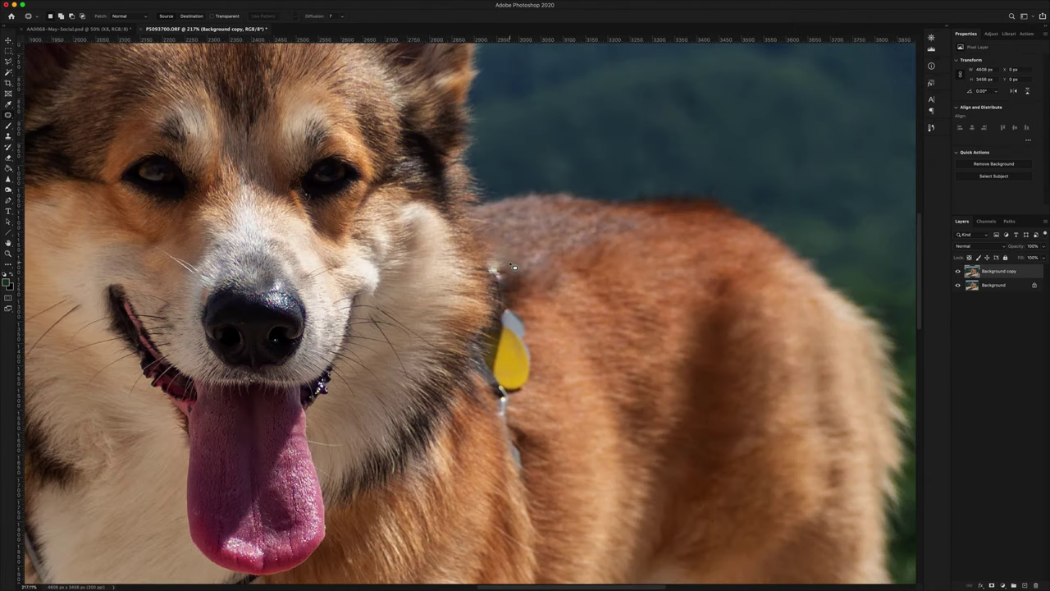
{"action": "scroll", "coordinate": [513, 266], "scroll_direction": "up", "scroll_amount": 4}
{"action": "mouse_move", "coordinate": [459, 248]}
{"action": "left_mouse_down"}
{"action": "mouse_move", "coordinate": [464, 290]}
{"action": "mouse_move", "coordinate": [490, 297]}
{"action": "mouse_move", "coordinate": [502, 268]}
{"action": "mouse_move", "coordinate": [473, 238]}
{"action": "mouse_move", "coordinate": [459, 242]}
{"action": "mouse_move", "coordinate": [514, 354]}
{"action": "left_mouse_up"}
{"action": "key", "text": "ctrl+d"}
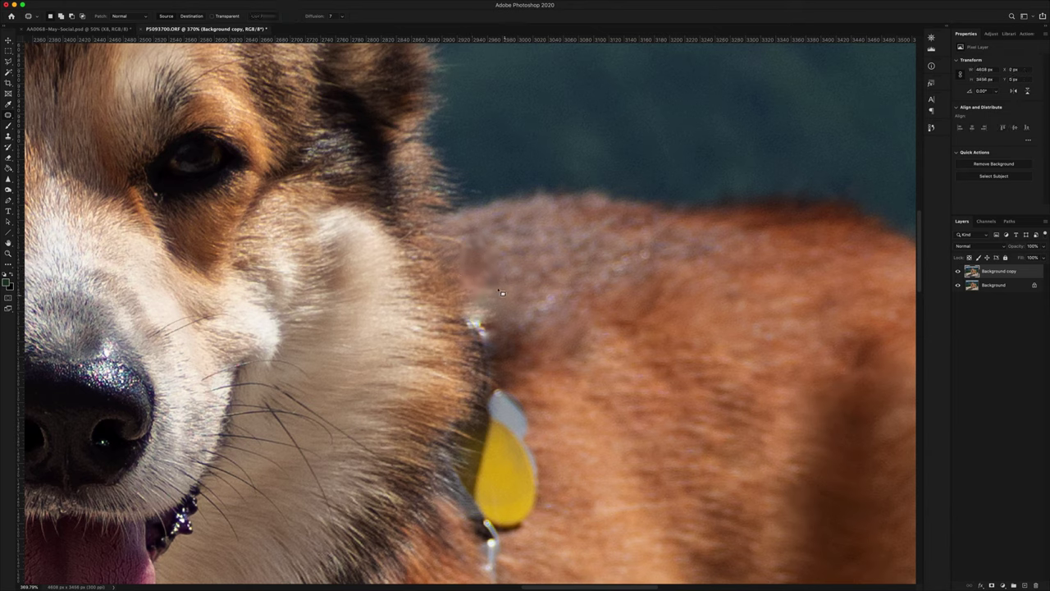
{"action": "left_click", "coordinate": [9, 189]}
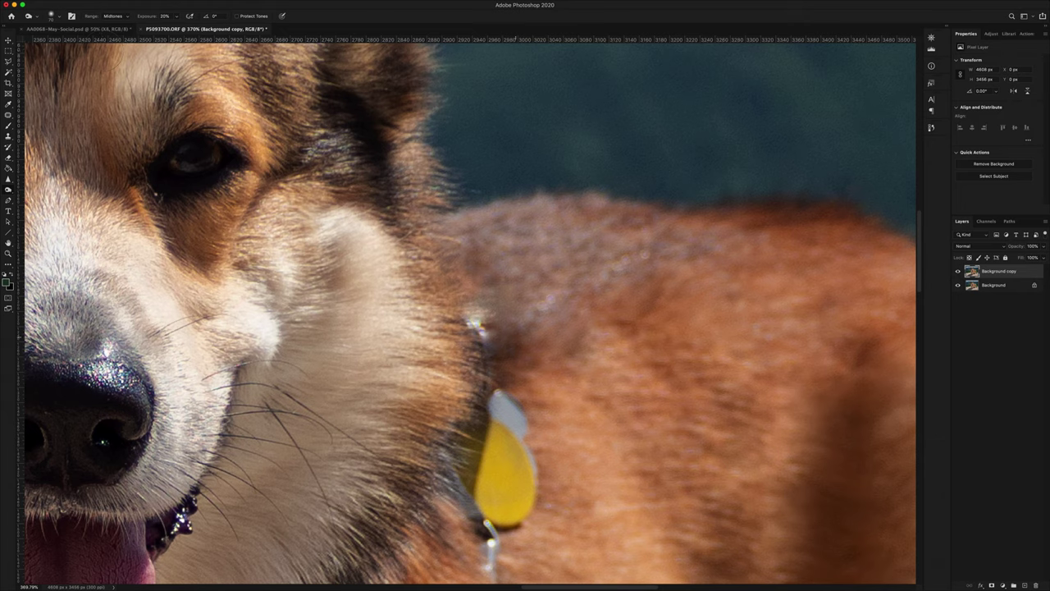
{"action": "left_click", "coordinate": [113, 16]}
{"action": "left_click", "coordinate": [115, 24]}
{"action": "left_click", "coordinate": [113, 16]}
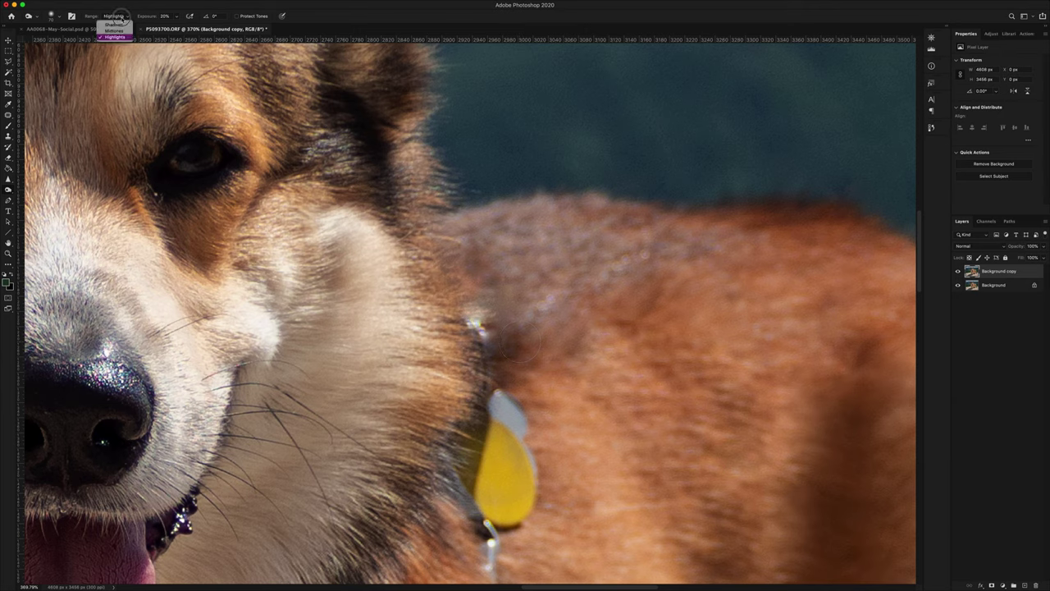
{"action": "left_click", "coordinate": [115, 25]}
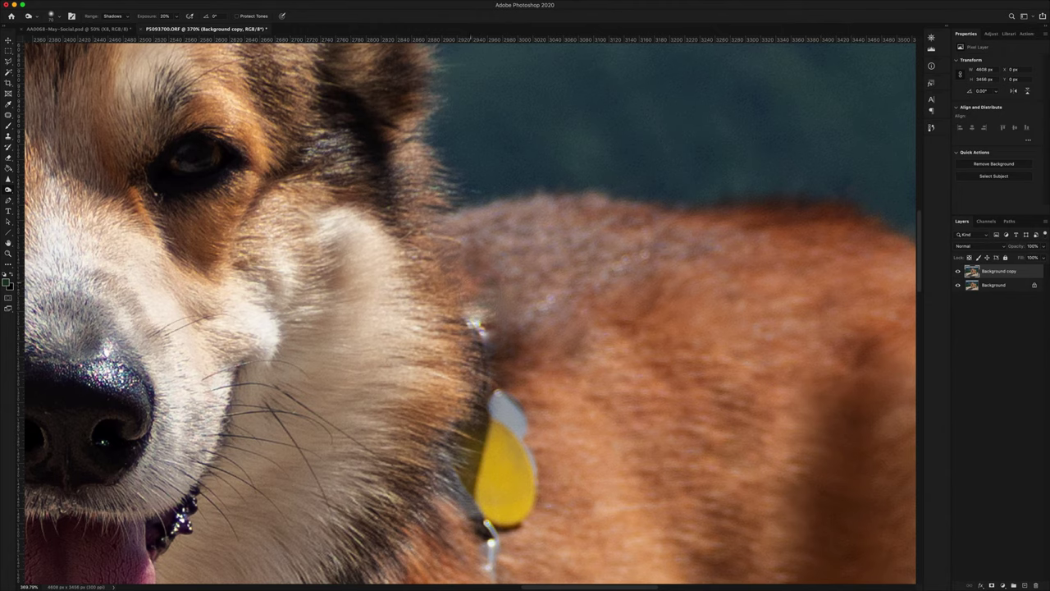
{"action": "scroll", "coordinate": [550, 308], "scroll_direction": "down", "scroll_amount": 5}
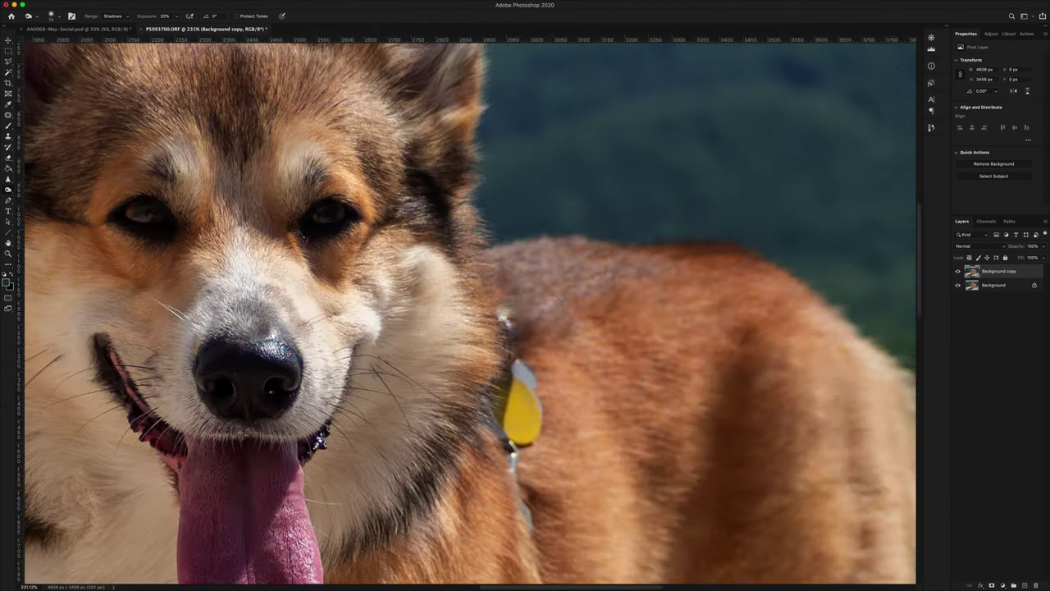
{"action": "scroll", "coordinate": [594, 125], "scroll_direction": "down", "scroll_amount": 4}
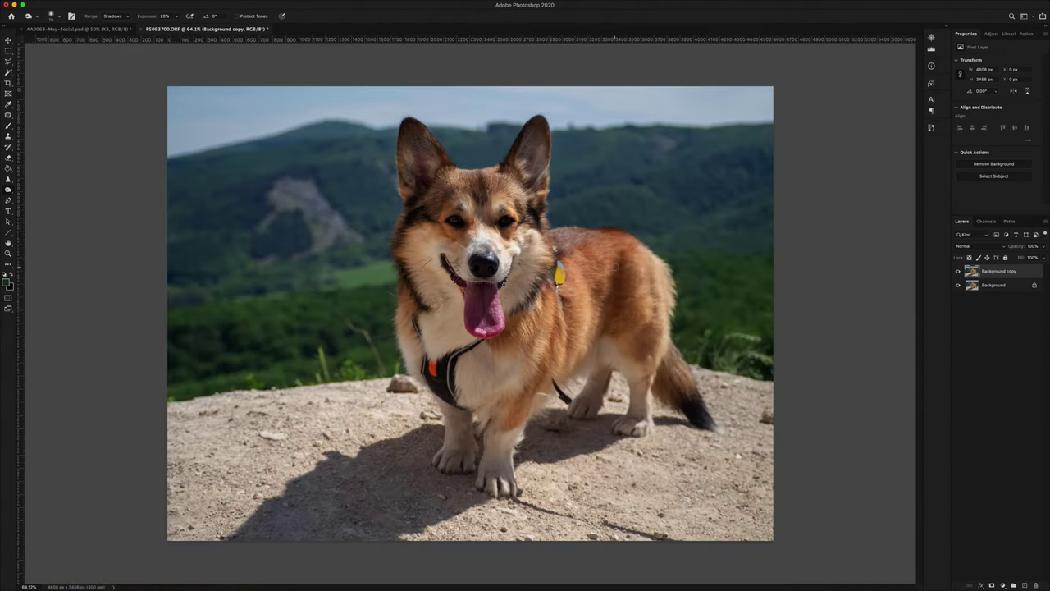
{"action": "scroll", "coordinate": [557, 243], "scroll_direction": "up", "scroll_amount": 10}
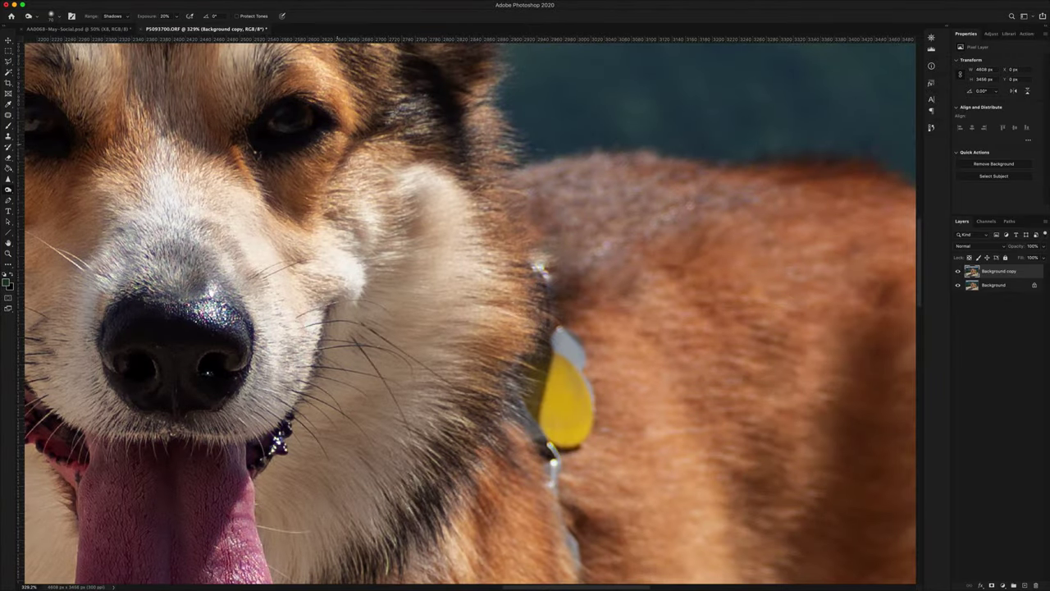
- Patch out the small metal glint left on the neck edge above the yellow tag with neck fur from higher up
{"action": "left_click", "coordinate": [9, 114]}
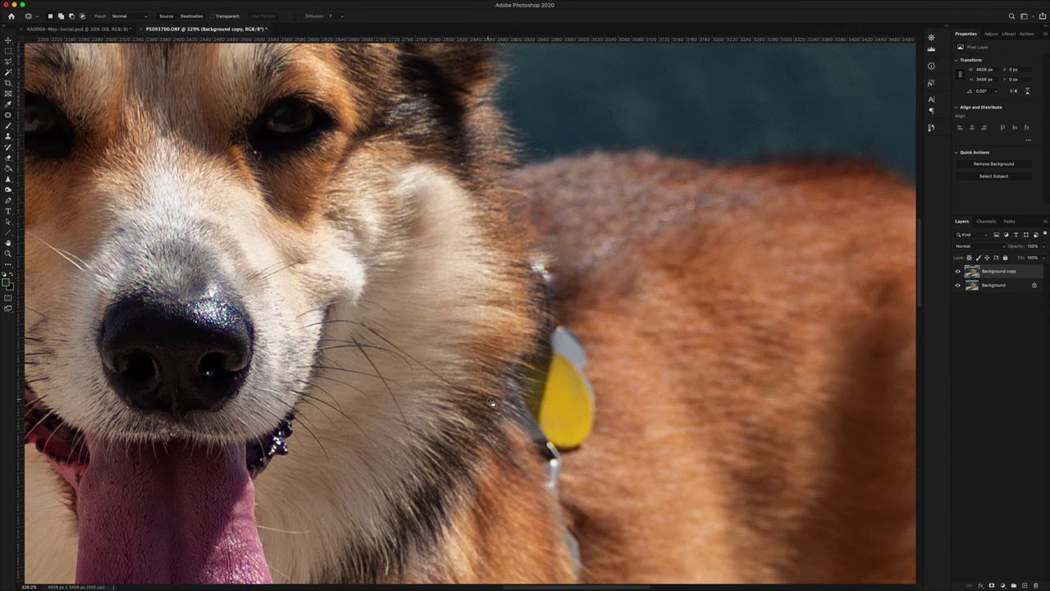
{"action": "scroll", "coordinate": [484, 411], "scroll_direction": "down", "scroll_amount": 3}
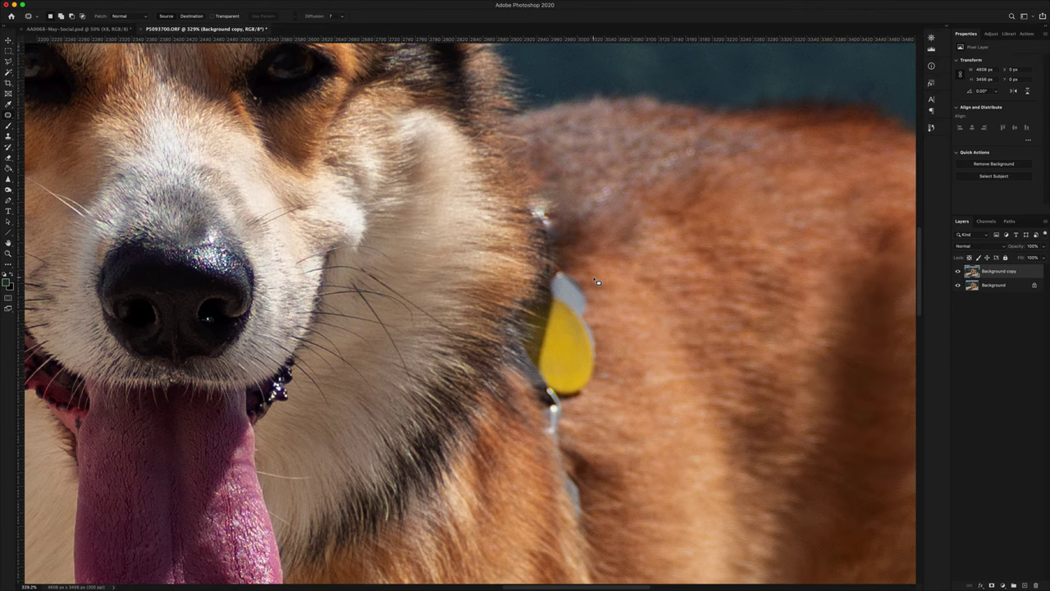
{"action": "scroll", "coordinate": [475, 336], "scroll_direction": "left", "scroll_amount": 10}
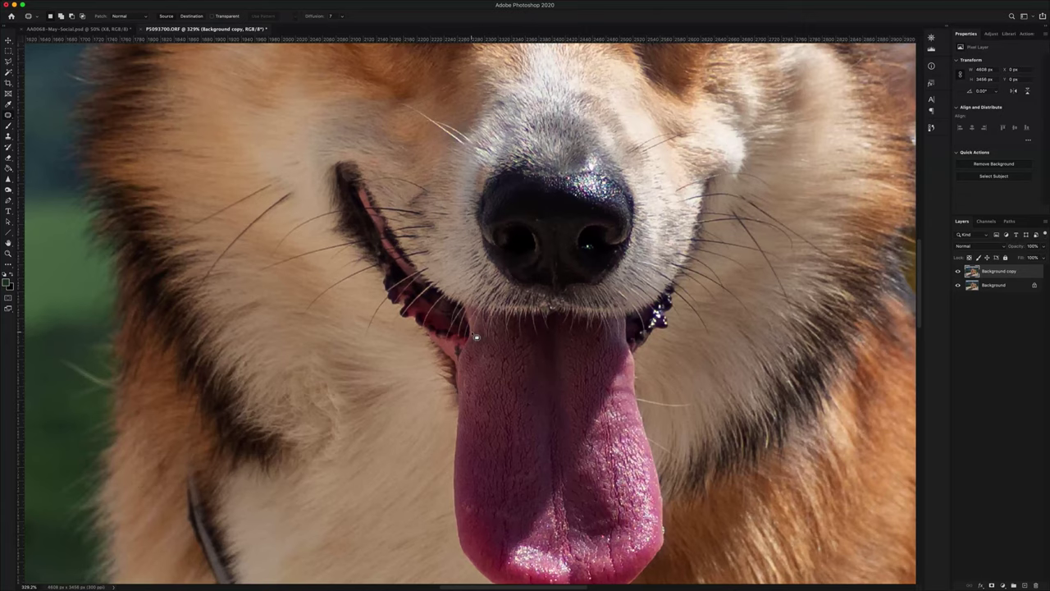
{"action": "scroll", "coordinate": [476, 336], "scroll_direction": "right", "scroll_amount": 10}
{"action": "mouse_move", "coordinate": [517, 190]}
{"action": "left_mouse_down"}
{"action": "mouse_move", "coordinate": [496, 206]}
{"action": "mouse_move", "coordinate": [508, 187]}
{"action": "mouse_move", "coordinate": [503, 238]}
{"action": "mouse_move", "coordinate": [516, 254]}
{"action": "mouse_move", "coordinate": [556, 261]}
{"action": "mouse_move", "coordinate": [551, 199]}
{"action": "mouse_move", "coordinate": [512, 186]}
{"action": "mouse_move", "coordinate": [495, 87]}
{"action": "left_mouse_up"}
{"action": "key", "text": "ctrl+d"}
{"action": "scroll", "coordinate": [568, 261], "scroll_direction": "down", "scroll_amount": 1}
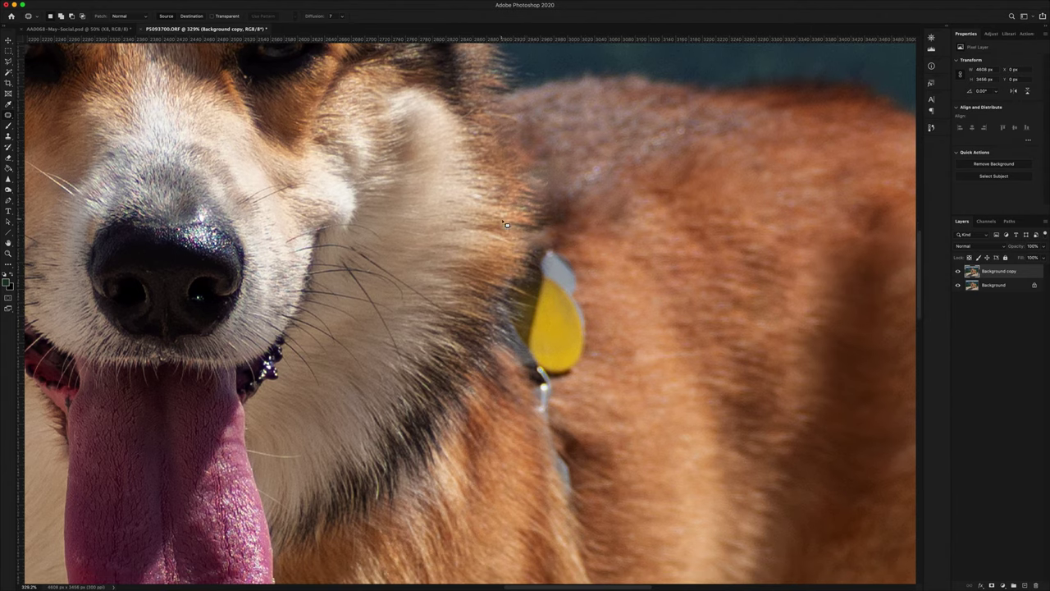
- Patch the neck fur edge directly above the yellow tag with darker neck fur from farther down
{"action": "scroll", "coordinate": [529, 278], "scroll_direction": "down", "scroll_amount": 3}
{"action": "mouse_move", "coordinate": [525, 177]}
{"action": "left_mouse_down"}
{"action": "mouse_move", "coordinate": [537, 224]}
{"action": "mouse_move", "coordinate": [557, 185]}
{"action": "mouse_move", "coordinate": [527, 177]}
{"action": "left_mouse_up"}
{"action": "scroll", "coordinate": [541, 211], "scroll_direction": "up", "scroll_amount": 3}
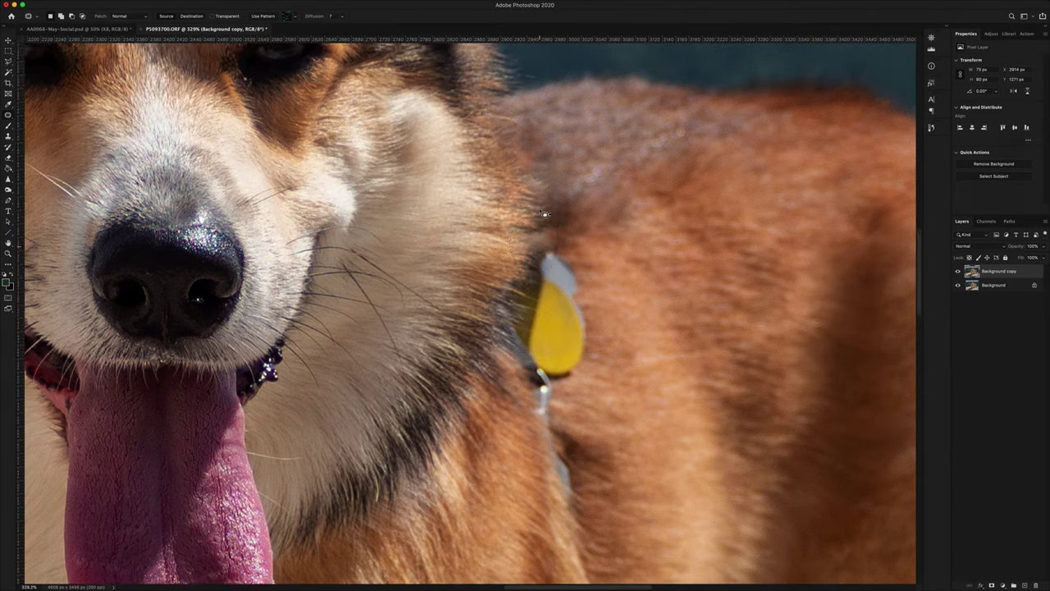
{"action": "scroll", "coordinate": [541, 213], "scroll_direction": "up", "scroll_amount": 1}
{"action": "left_click_drag", "start_coordinate": [535, 261], "coordinate": [507, 335]}
{"action": "left_click", "coordinate": [581, 297]}
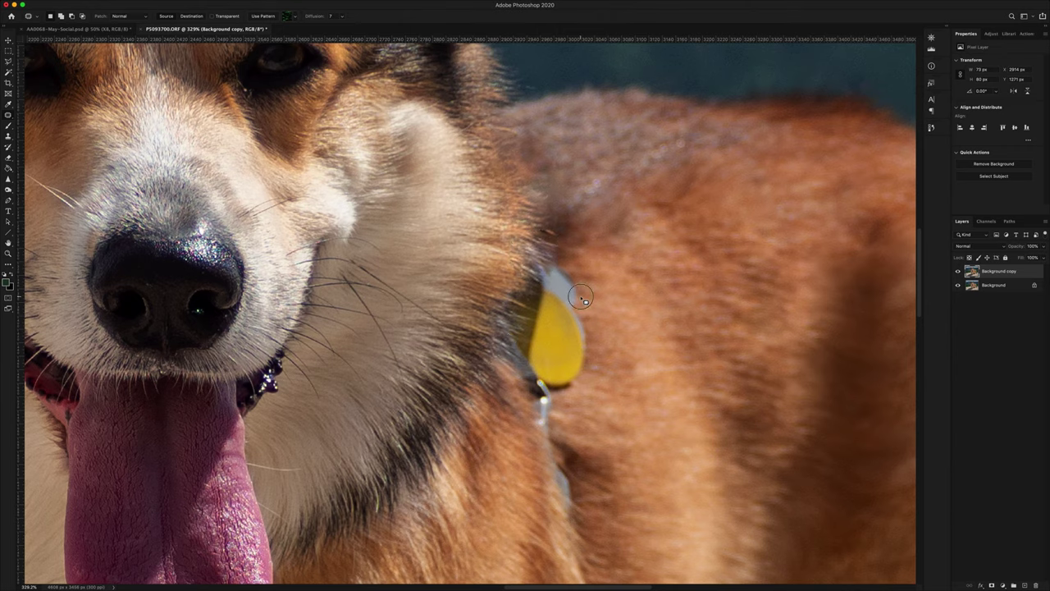
- Patch the dark fur just above the tag's grey tip with back fur from beside it
{"action": "scroll", "coordinate": [581, 298], "scroll_direction": "down", "scroll_amount": 1}
{"action": "mouse_move", "coordinate": [549, 215]}
{"action": "left_mouse_down"}
{"action": "mouse_move", "coordinate": [567, 233]}
{"action": "mouse_move", "coordinate": [541, 225]}
{"action": "mouse_move", "coordinate": [559, 214]}
{"action": "mouse_move", "coordinate": [610, 220]}
{"action": "left_mouse_up"}
{"action": "key", "text": "super+d"}
{"action": "scroll", "coordinate": [586, 286], "scroll_direction": "down", "scroll_amount": 3}
{"action": "mouse_move", "coordinate": [563, 173]}
{"action": "left_mouse_down"}
{"action": "mouse_move", "coordinate": [550, 156]}
{"action": "mouse_move", "coordinate": [564, 153]}
{"action": "mouse_move", "coordinate": [561, 169]}
{"action": "mouse_move", "coordinate": [594, 200]}
{"action": "left_mouse_up"}
{"action": "key", "text": "ctrl+d"}
- Examine the remaining tag, its metal ring, the chest fur and the whole photo for leftover marks
{"action": "scroll", "coordinate": [585, 181], "scroll_direction": "down", "scroll_amount": 2}
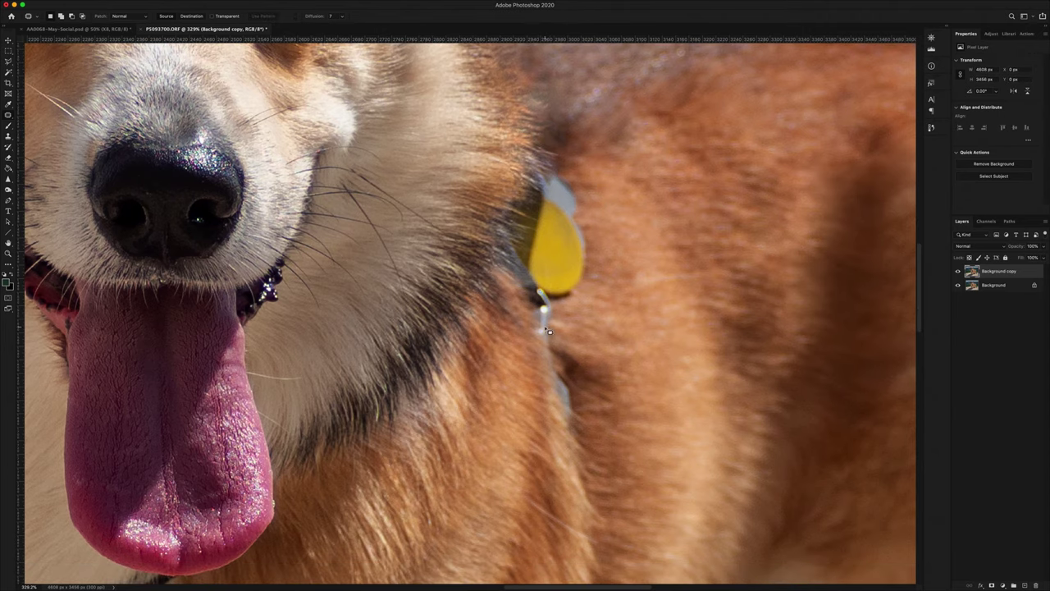
{"action": "scroll", "coordinate": [559, 330], "scroll_direction": "down", "scroll_amount": 3}
{"action": "scroll", "coordinate": [575, 264], "scroll_direction": "down", "scroll_amount": 3}
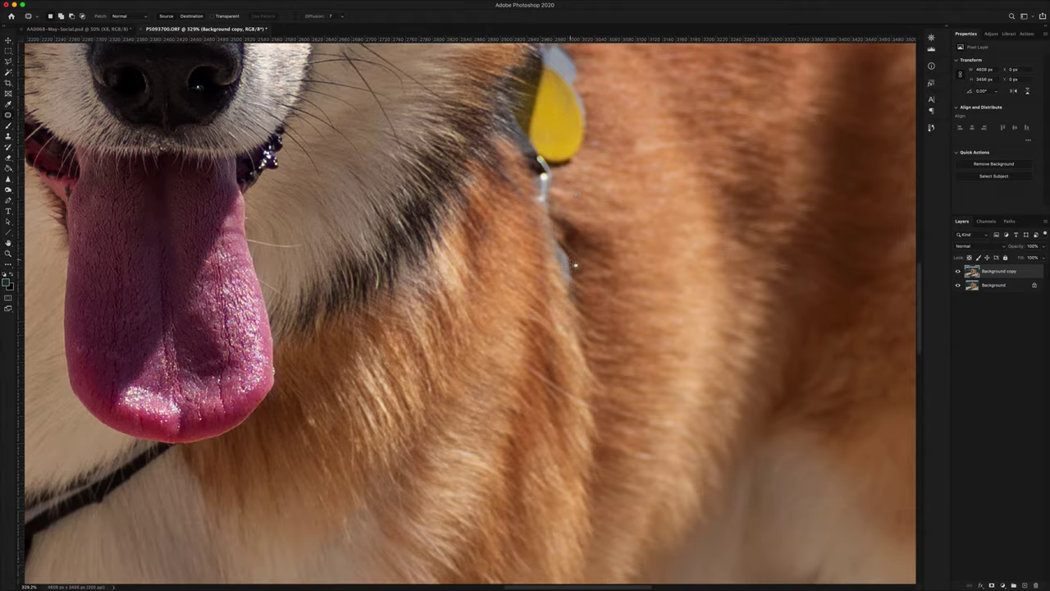
{"action": "scroll", "coordinate": [567, 295], "scroll_direction": "left", "scroll_amount": 5}
{"action": "scroll", "coordinate": [550, 329], "scroll_direction": "up", "scroll_amount": 1}
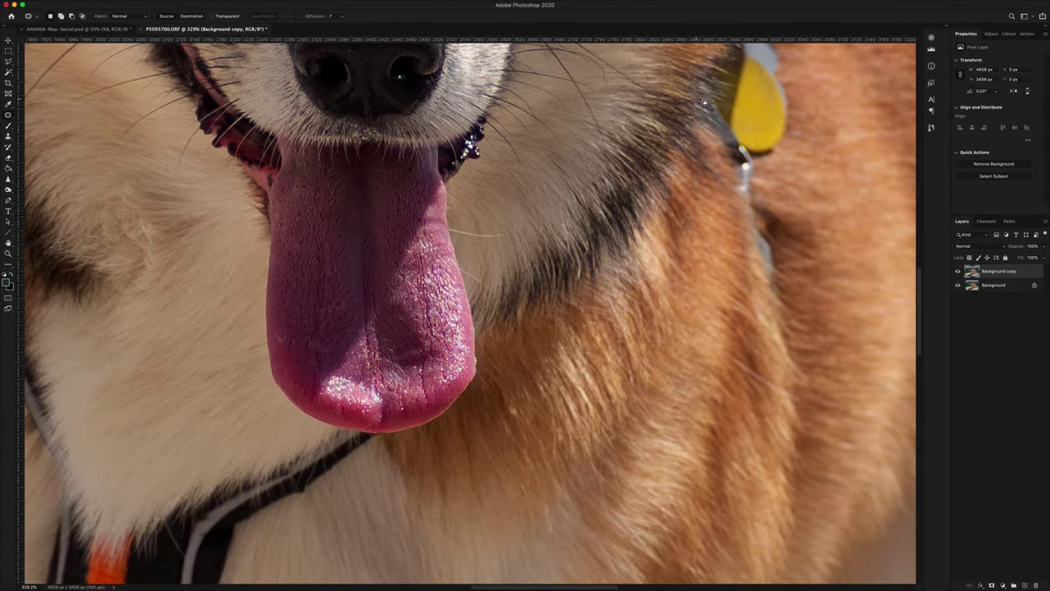
{"action": "scroll", "coordinate": [719, 229], "scroll_direction": "up", "scroll_amount": 1}
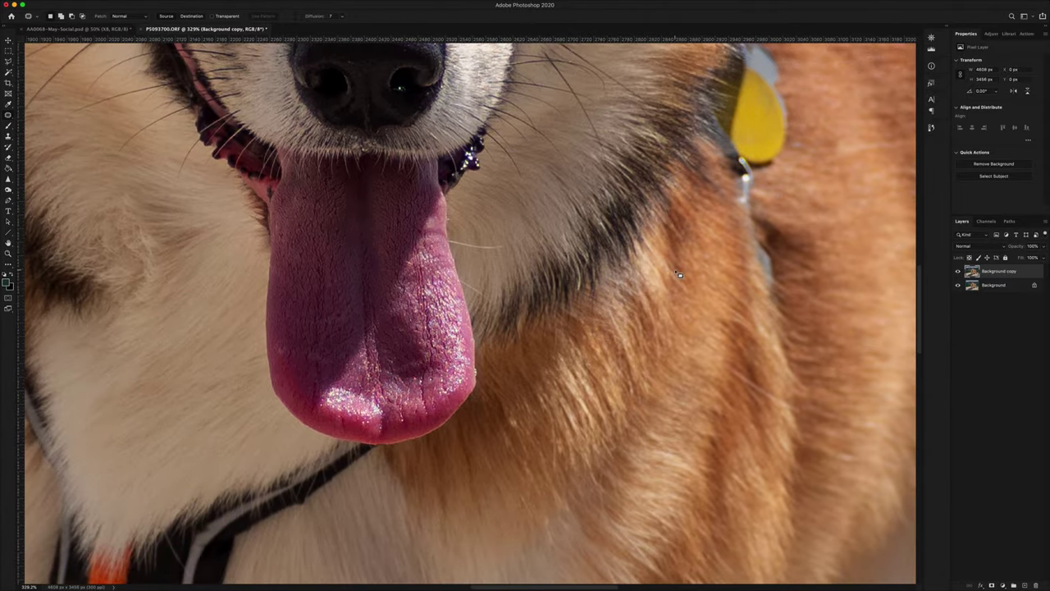
{"action": "scroll", "coordinate": [666, 283], "scroll_direction": "down", "scroll_amount": 5}
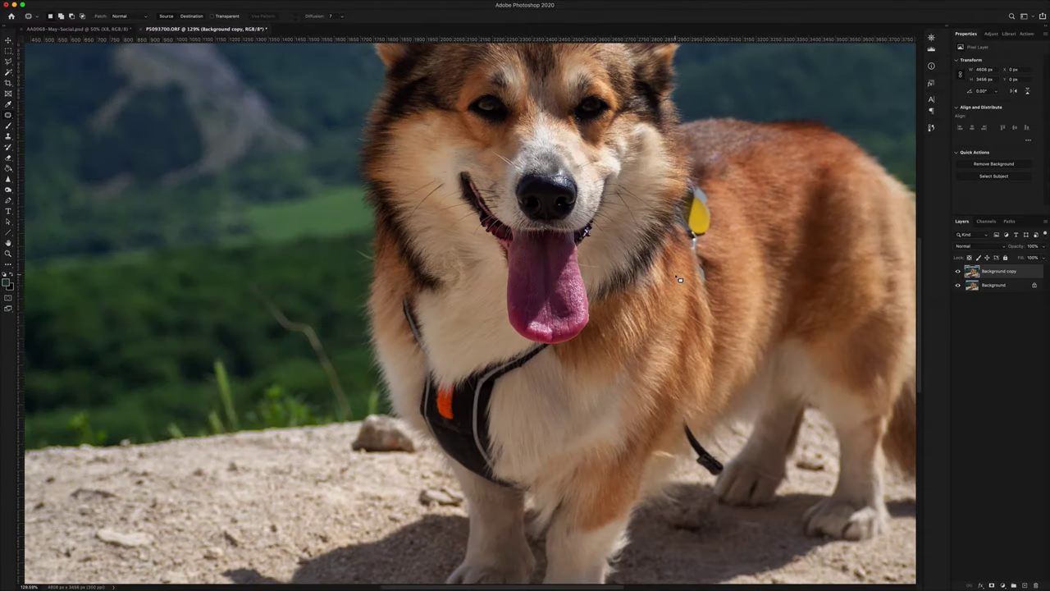
{"action": "scroll", "coordinate": [679, 279], "scroll_direction": "down", "scroll_amount": 2}
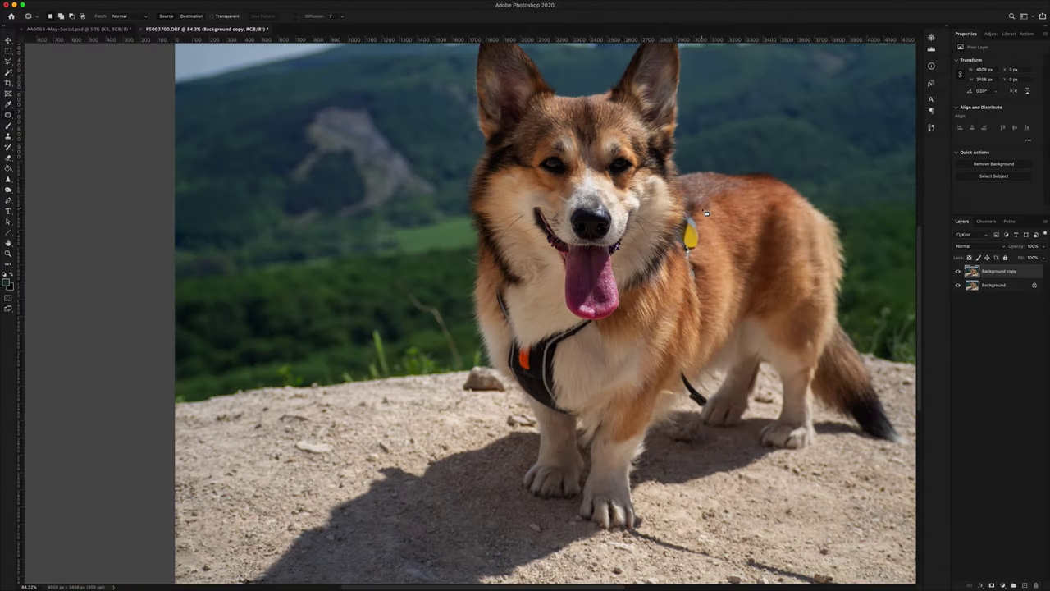
- Patch the leftover mark between the neck edge and the tag's tip with back fur from above it
{"action": "scroll", "coordinate": [706, 213], "scroll_direction": "up", "scroll_amount": 5}
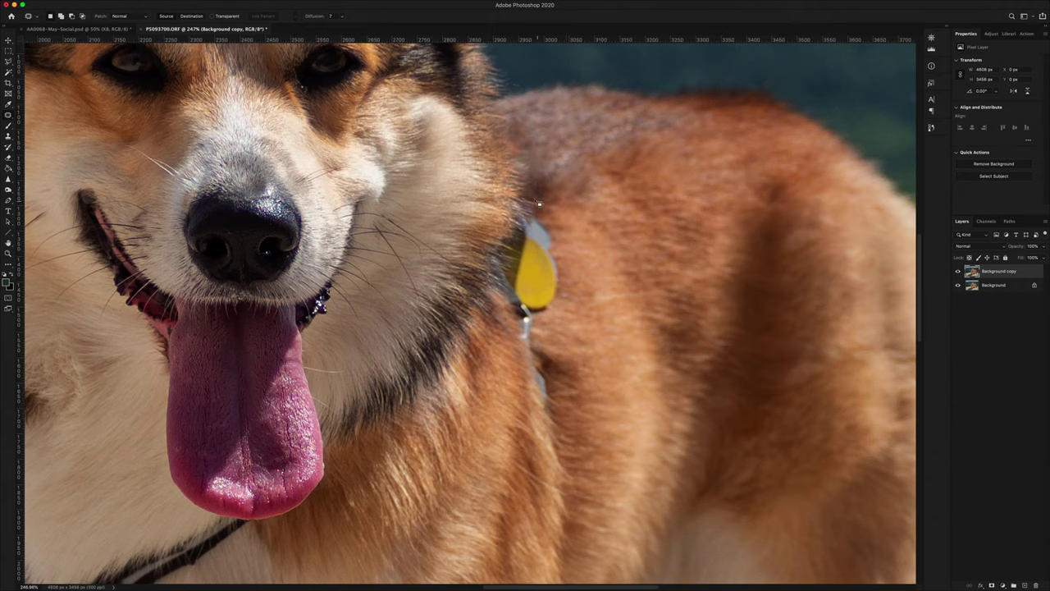
{"action": "mouse_move", "coordinate": [538, 204]}
{"action": "left_mouse_down"}
{"action": "mouse_move", "coordinate": [529, 178]}
{"action": "mouse_move", "coordinate": [532, 200]}
{"action": "mouse_move", "coordinate": [557, 209]}
{"action": "mouse_move", "coordinate": [562, 188]}
{"action": "mouse_move", "coordinate": [534, 175]}
{"action": "mouse_move", "coordinate": [586, 174]}
{"action": "left_mouse_up"}
{"action": "key", "text": "ctrl+d"}
{"action": "scroll", "coordinate": [555, 197], "scroll_direction": "up", "scroll_amount": 3}
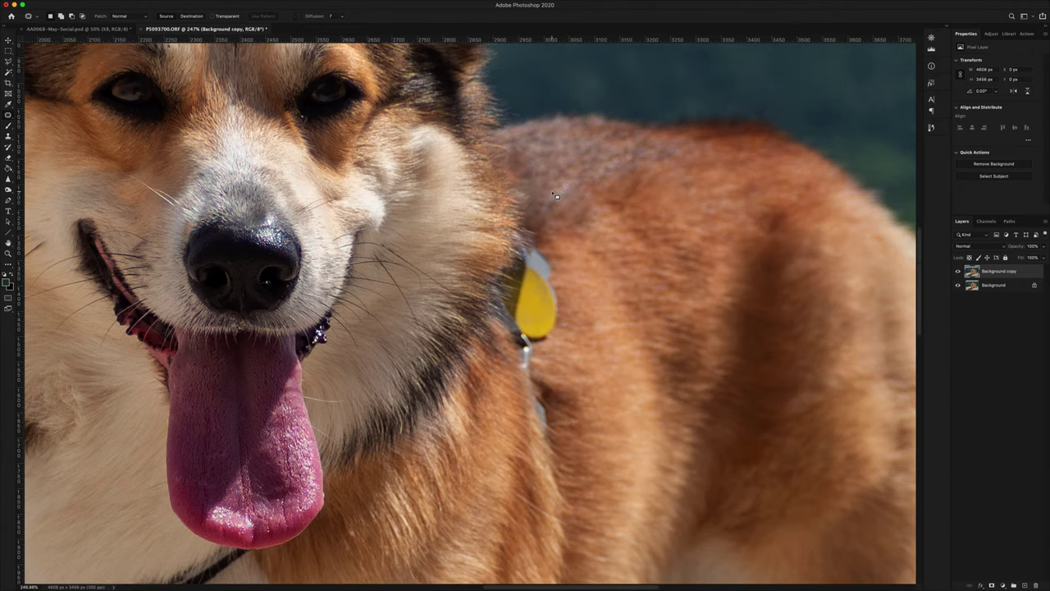
{"action": "scroll", "coordinate": [507, 216], "scroll_direction": "up", "scroll_amount": 3}
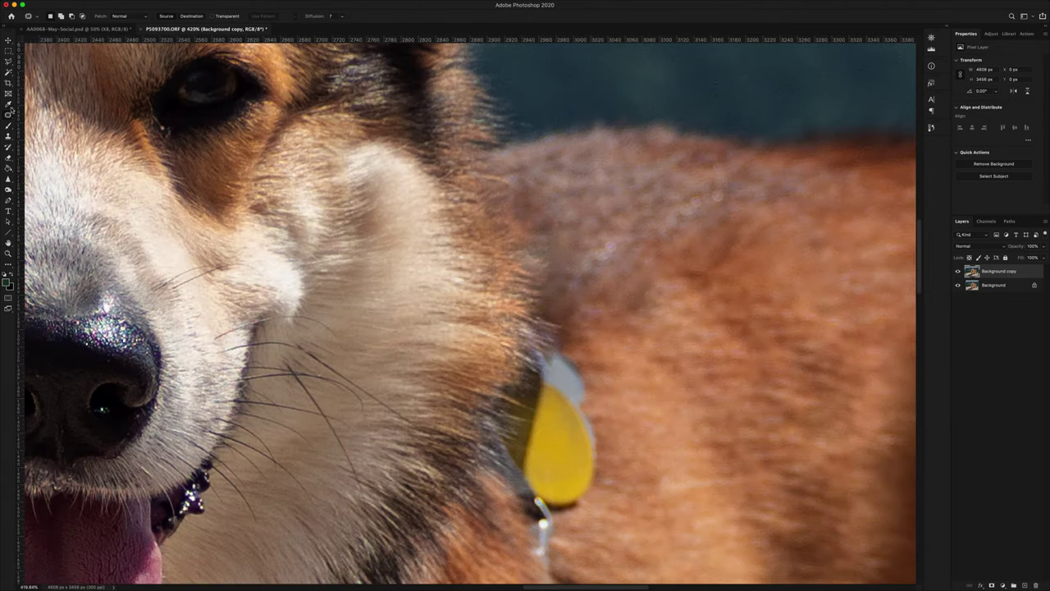
{"action": "left_click", "coordinate": [8, 136]}
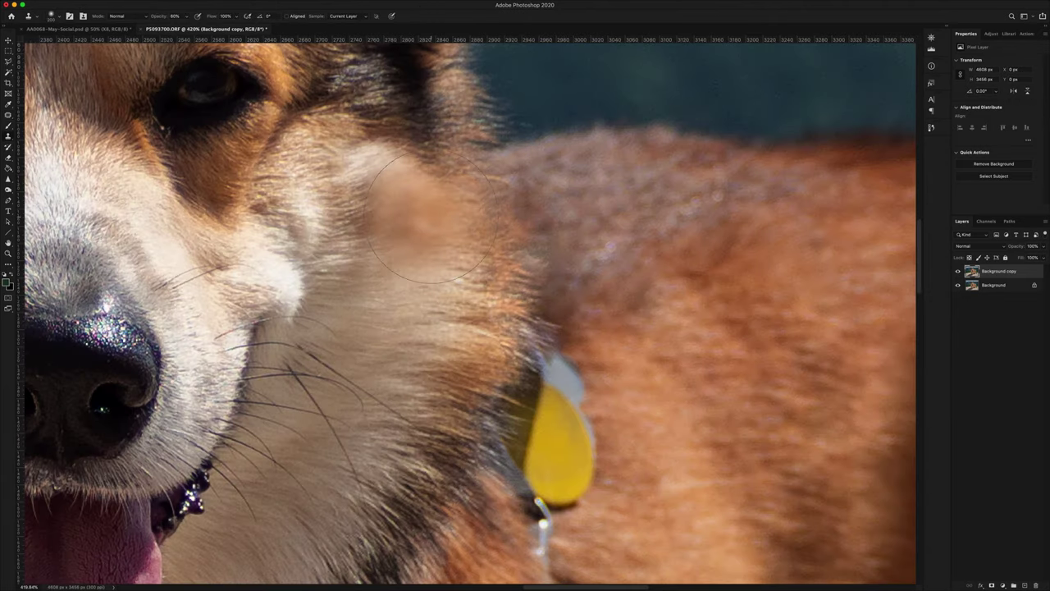
{"action": "key", "text": "super+z"}
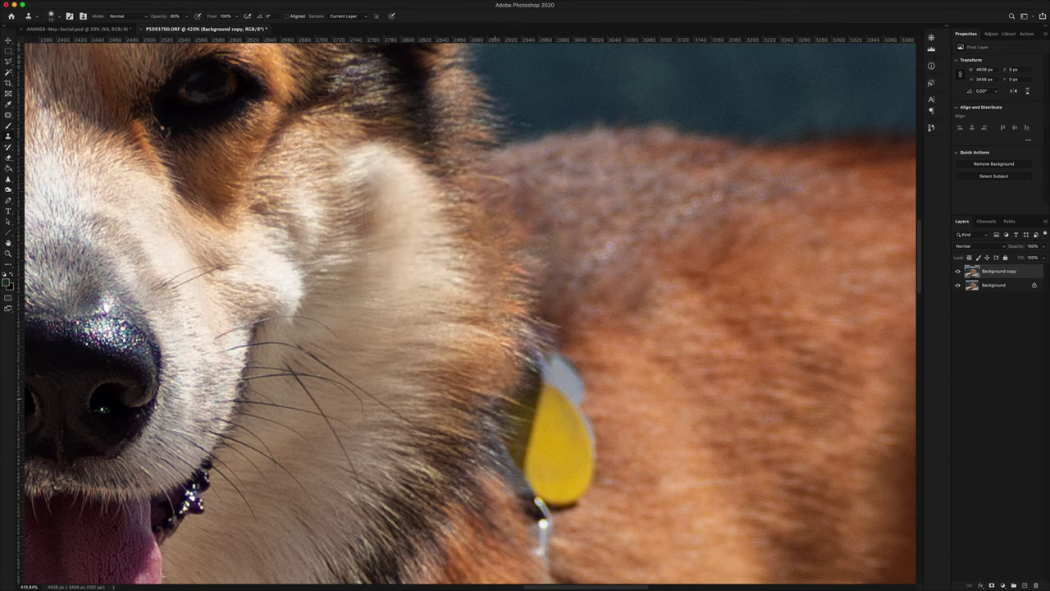
{"action": "left_click", "coordinate": [500, 386], "text": "alt"}
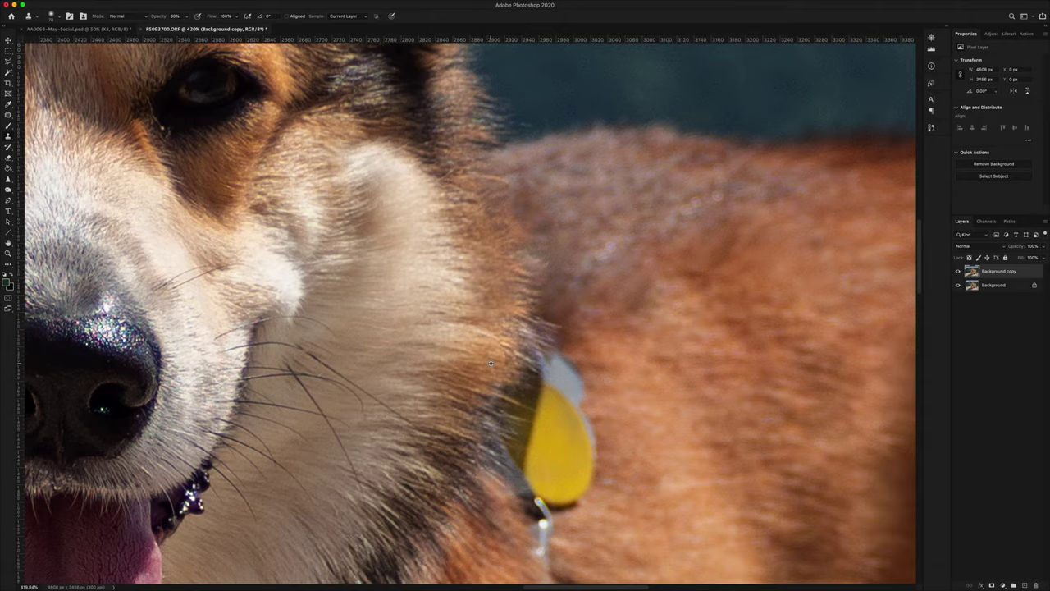
{"action": "scroll", "coordinate": [560, 303], "scroll_direction": "down", "scroll_amount": 3}
{"action": "key", "text": "]"}
{"action": "key", "text": "]"}
{"action": "key", "text": "]"}
{"action": "key", "text": "]"}
{"action": "key", "text": "]"}
{"action": "scroll", "coordinate": [595, 189], "scroll_direction": "up", "scroll_amount": 2}
{"action": "scroll", "coordinate": [460, 276], "scroll_direction": "up", "scroll_amount": 3}
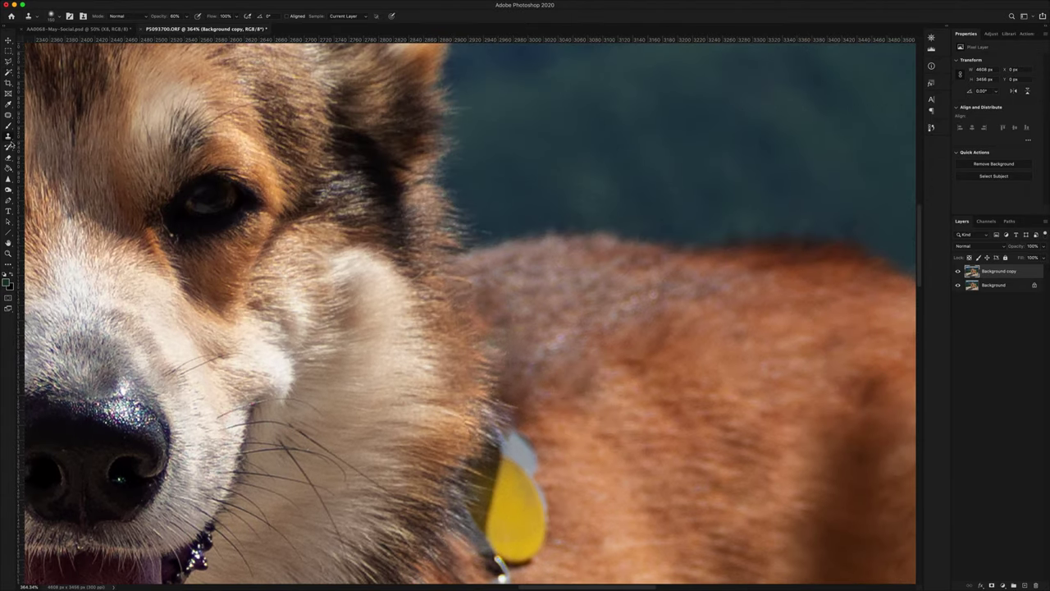
- Patch the blurred neck edge where it meets the dog's back with the Patch tool, using neighbouring neck fur
{"action": "key", "text": "j"}
{"action": "mouse_move", "coordinate": [468, 265]}
{"action": "left_mouse_down"}
{"action": "mouse_move", "coordinate": [455, 267]}
{"action": "mouse_move", "coordinate": [448, 306]}
{"action": "mouse_move", "coordinate": [483, 382]}
{"action": "mouse_move", "coordinate": [489, 283]}
{"action": "mouse_move", "coordinate": [466, 264]}
{"action": "left_mouse_up"}
{"action": "left_click_drag", "start_coordinate": [484, 353], "coordinate": [448, 194]}
{"action": "key", "text": "ctrl+d"}
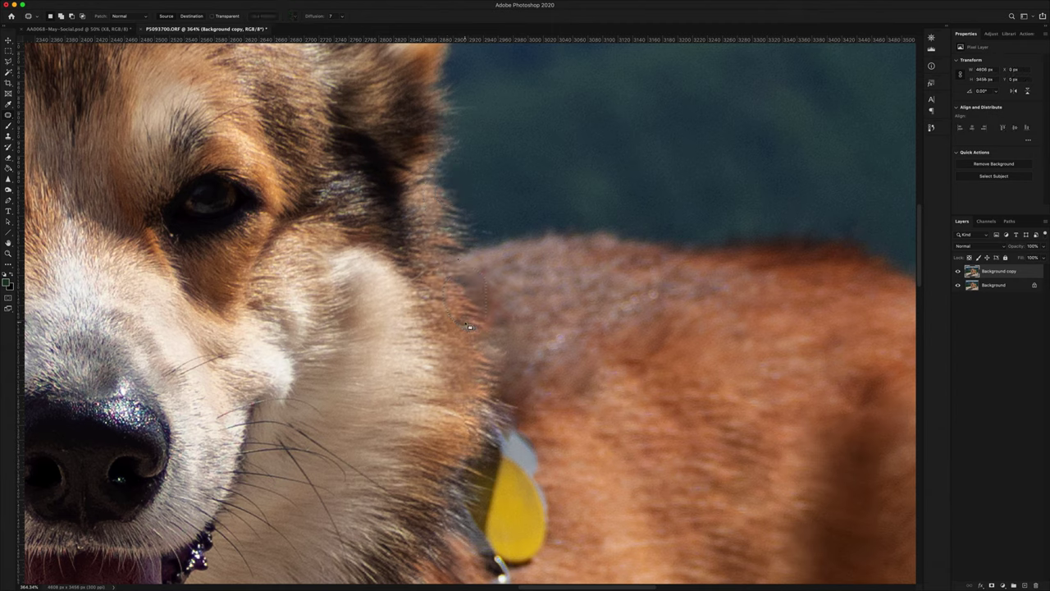
- Patch the neck edge beside the dog's back with neck fur from directly above it
{"action": "mouse_move", "coordinate": [464, 322]}
{"action": "left_mouse_down"}
{"action": "mouse_move", "coordinate": [469, 354]}
{"action": "mouse_move", "coordinate": [503, 358]}
{"action": "mouse_move", "coordinate": [501, 326]}
{"action": "mouse_move", "coordinate": [482, 321]}
{"action": "mouse_move", "coordinate": [468, 343]}
{"action": "mouse_move", "coordinate": [437, 170]}
{"action": "mouse_move", "coordinate": [462, 203]}
{"action": "left_mouse_up"}
{"action": "scroll", "coordinate": [448, 182], "scroll_direction": "down", "scroll_amount": 3}
{"action": "key", "text": "super+d"}
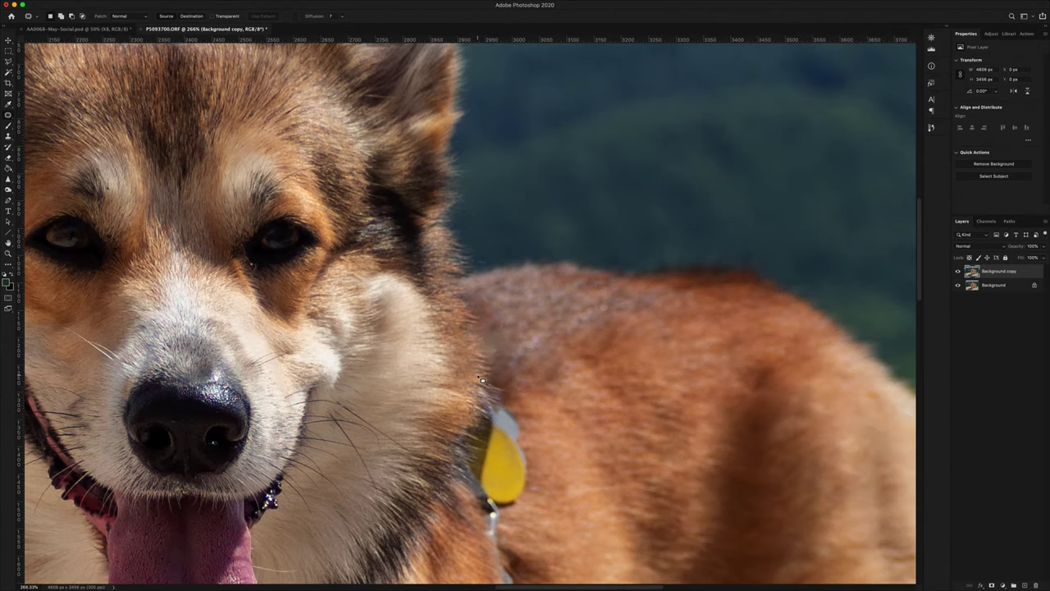
- Patch the neck edge just above the tag with fur from higher up the neck, then deselect the area
{"action": "left_click_drag", "start_coordinate": [480, 359], "coordinate": [464, 261]}
{"action": "key", "text": "super+d"}
{"action": "mouse_move", "coordinate": [496, 343]}
{"action": "left_mouse_down"}
{"action": "mouse_move", "coordinate": [499, 357]}
{"action": "mouse_move", "coordinate": [496, 344]}
{"action": "left_mouse_up"}
{"action": "key", "text": "super+d"}
{"action": "scroll", "coordinate": [531, 369], "scroll_direction": "right", "scroll_amount": 3}
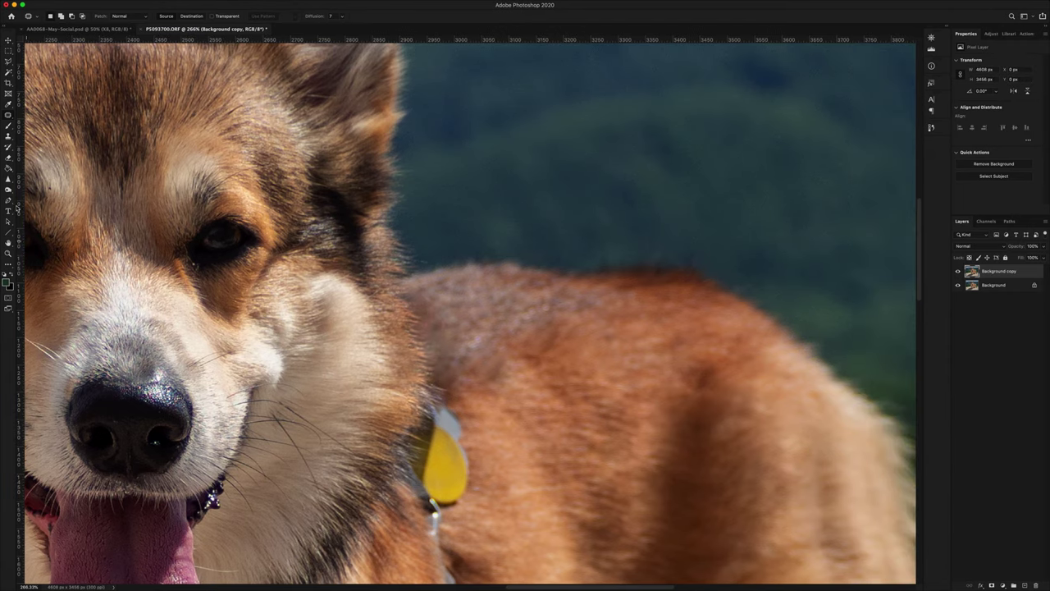
- Clone fur across the front of the dog's back, beside the neck, with the Clone Stamp
{"action": "key", "text": "s"}
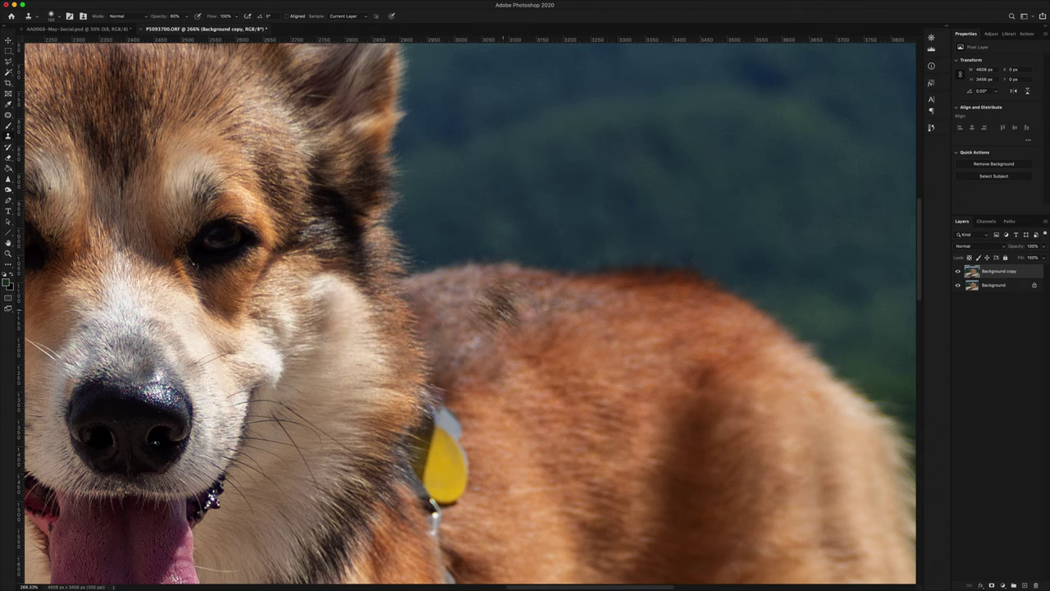
{"action": "left_click", "coordinate": [503, 309]}
{"action": "left_click", "coordinate": [495, 309]}
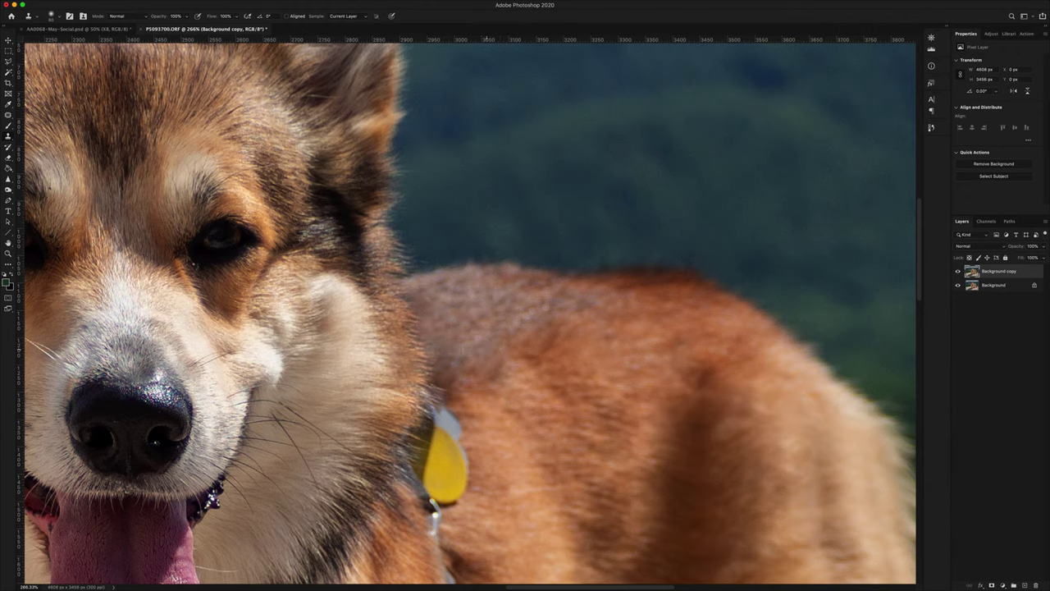
- Try to clone fur along the side of the neck below the ear, and undo the stroke
{"action": "key", "text": "super+0"}
{"action": "scroll", "coordinate": [551, 235], "scroll_direction": "up", "scroll_amount": 10}
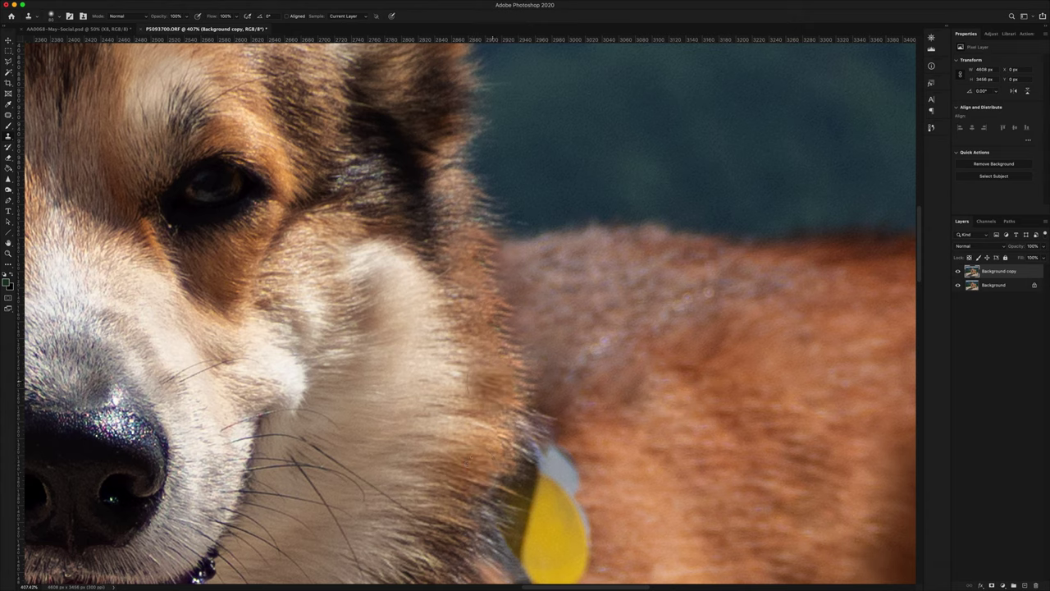
{"action": "left_click", "coordinate": [453, 325]}
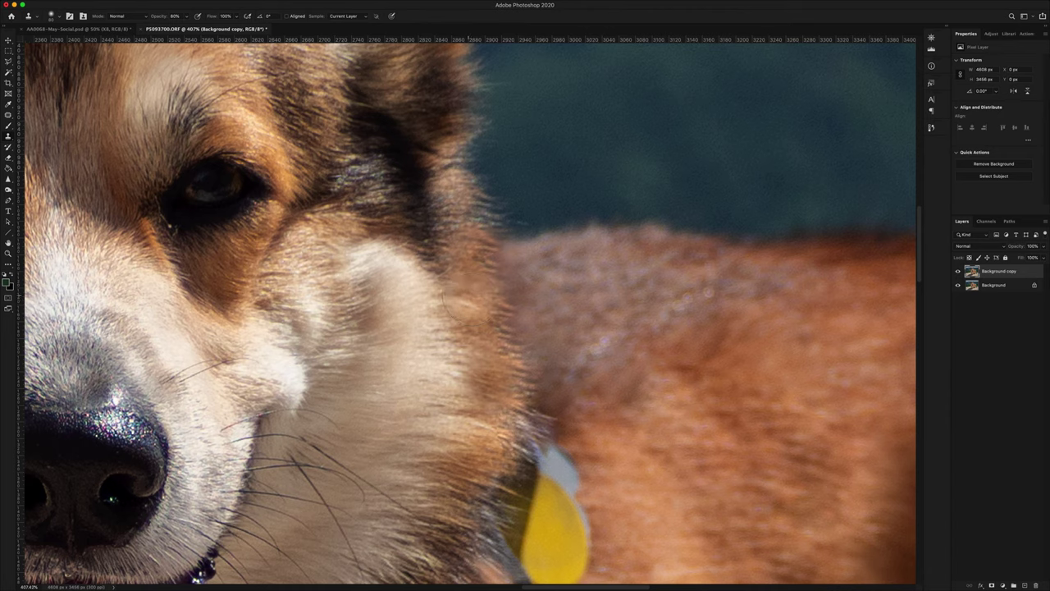
{"action": "left_click", "coordinate": [413, 187]}
{"action": "key", "text": "super+z"}
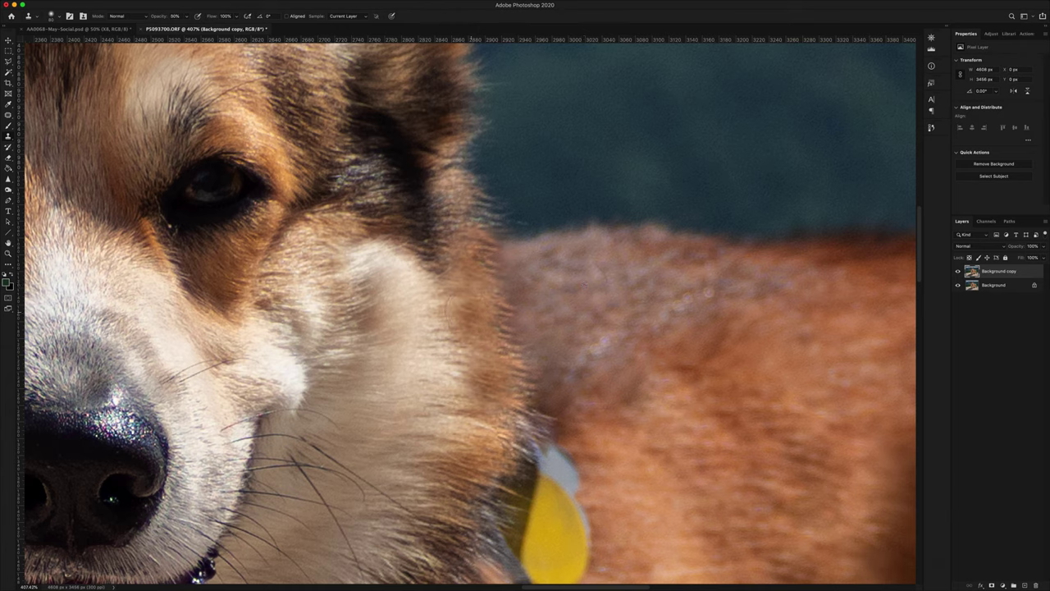
- Heal the stray light hair in the orange neck fur with a small content-aware Spot Healing Brush
{"action": "scroll", "coordinate": [501, 378], "scroll_direction": "up", "scroll_amount": 5}
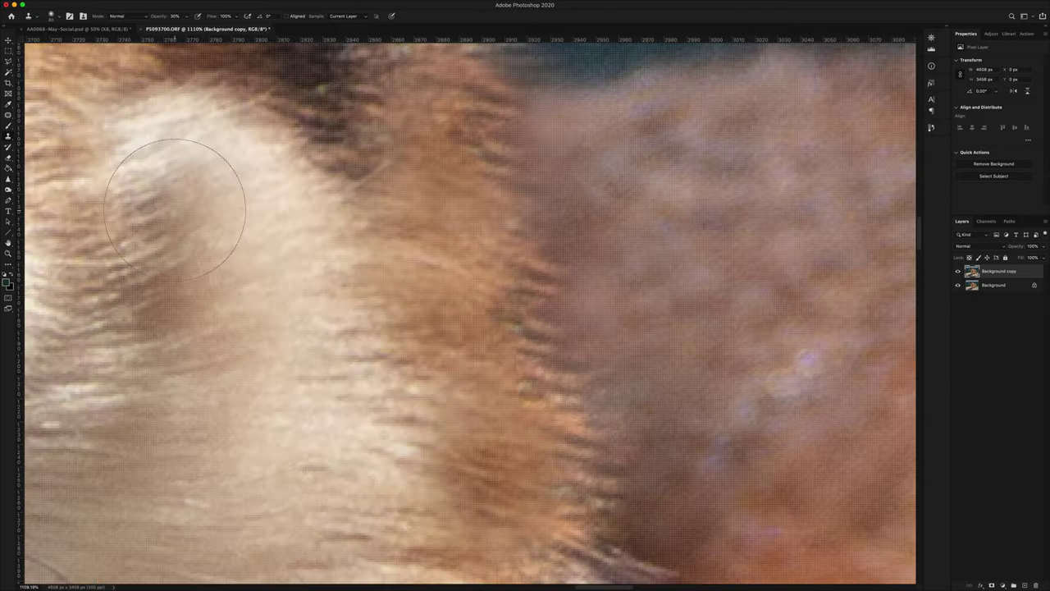
{"action": "left_click", "coordinate": [8, 115]}
{"action": "left_click", "coordinate": [49, 112]}
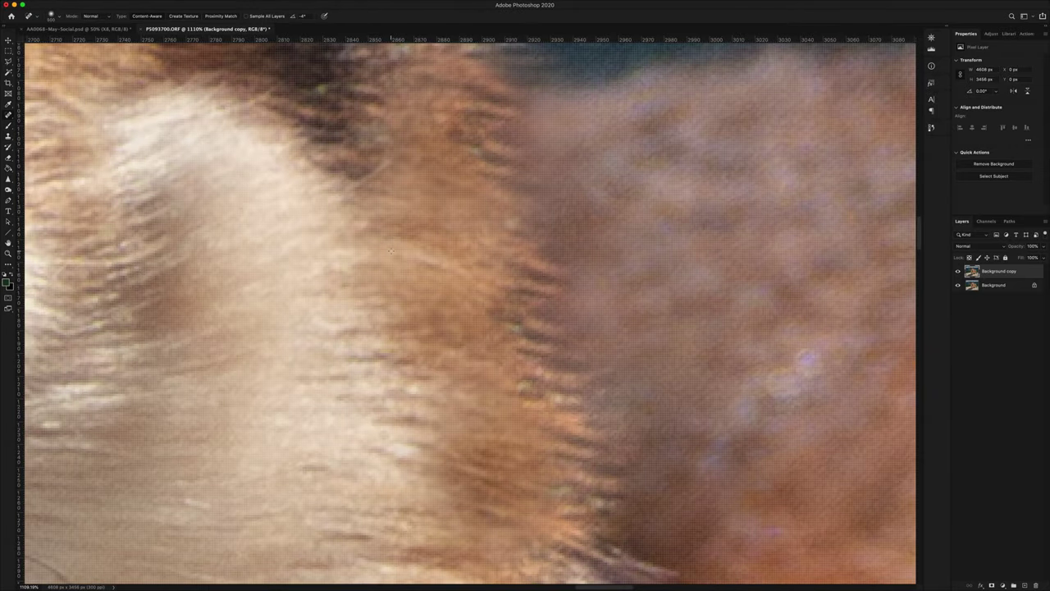
{"action": "key", "text": "bracketleft"}
{"action": "key", "text": "bracketleft"}
{"action": "key", "text": "bracketleft"}
{"action": "key", "text": "bracketleft"}
{"action": "key", "text": "bracketleft"}
{"action": "key", "text": "bracketleft"}
{"action": "key", "text": "bracketleft"}
{"action": "key", "text": "bracketleft"}
{"action": "left_click", "coordinate": [456, 278]}
{"action": "scroll", "coordinate": [456, 278], "scroll_direction": "down", "scroll_amount": 5}
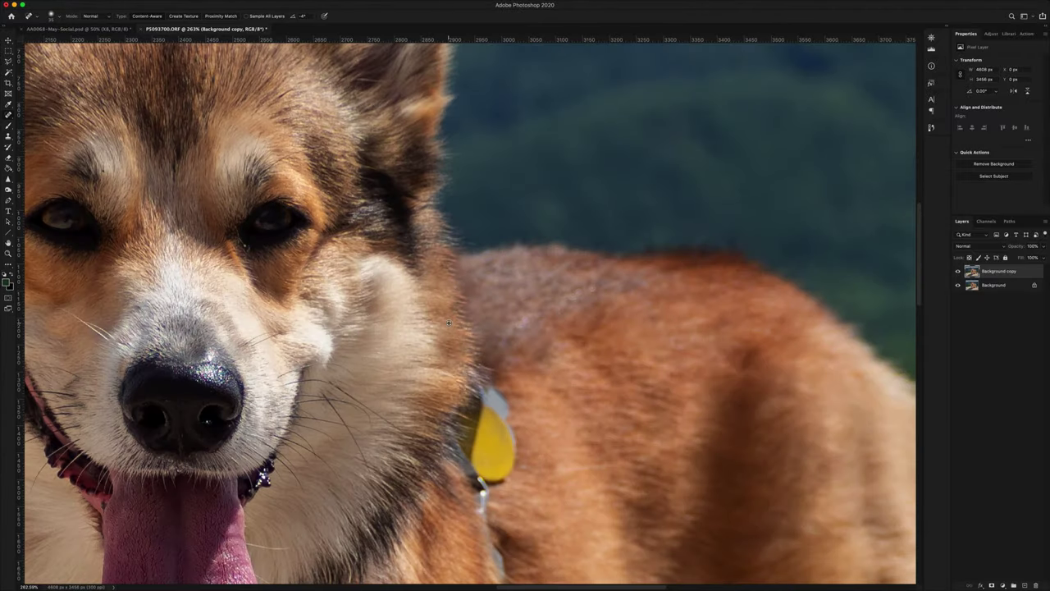
- Compare the retouched Background copy layer with the original, over the whole photo and close up around the neck and clasp area
{"action": "scroll", "coordinate": [448, 323], "scroll_direction": "down", "scroll_amount": 3}
{"action": "scroll", "coordinate": [603, 361], "scroll_direction": "down", "scroll_amount": 2}
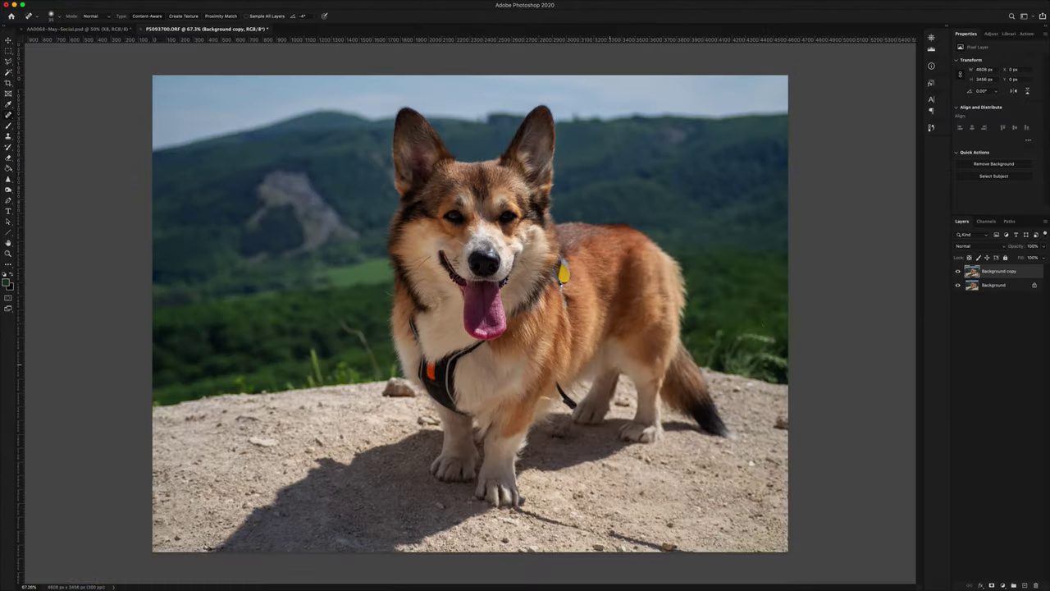
{"action": "left_click", "coordinate": [958, 270]}
{"action": "left_click", "coordinate": [957, 271]}
{"action": "left_click", "coordinate": [958, 270]}
{"action": "left_click", "coordinate": [957, 271]}
{"action": "scroll", "coordinate": [563, 234], "scroll_direction": "up", "scroll_amount": 6}
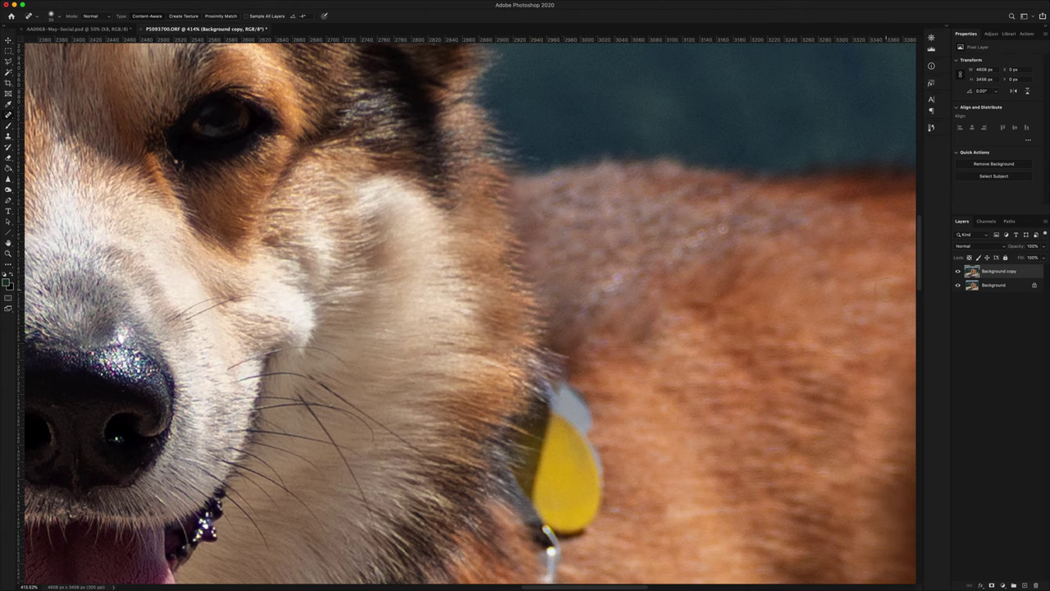
{"action": "left_click", "coordinate": [958, 271]}
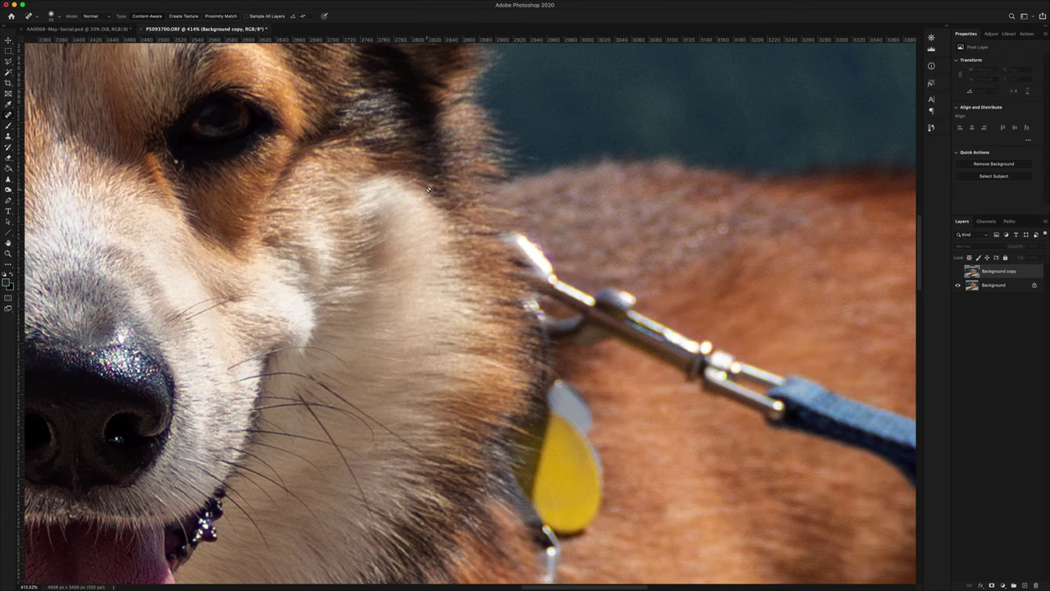
{"action": "left_click", "coordinate": [957, 272]}
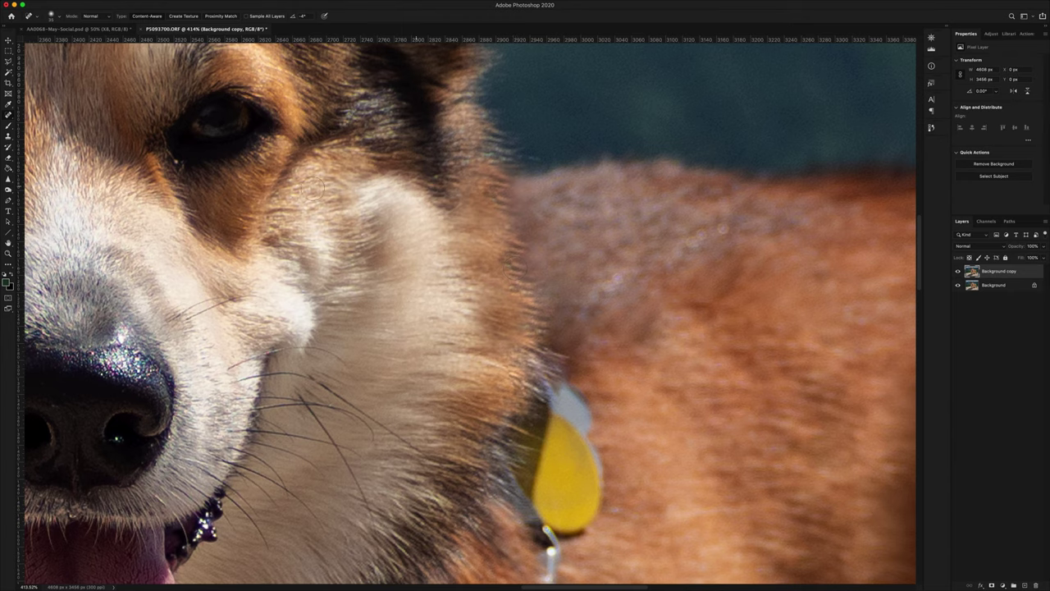
- Clone neck fur from below the ear down the neck, and clean up the corner where the neck meets the back's outline
{"action": "key", "text": "s"}
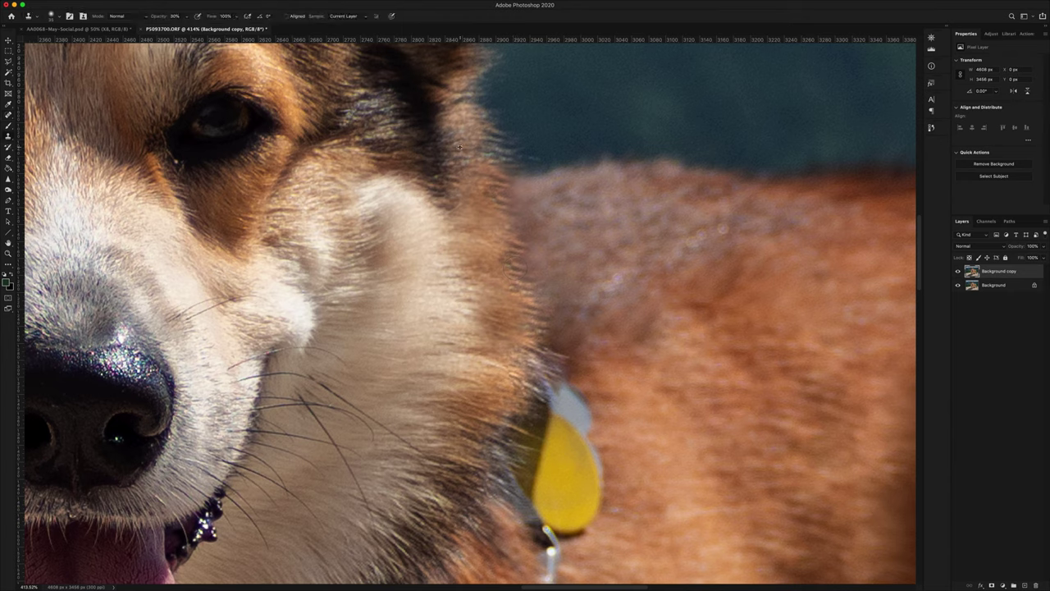
{"action": "left_click", "coordinate": [459, 147], "text": "alt"}
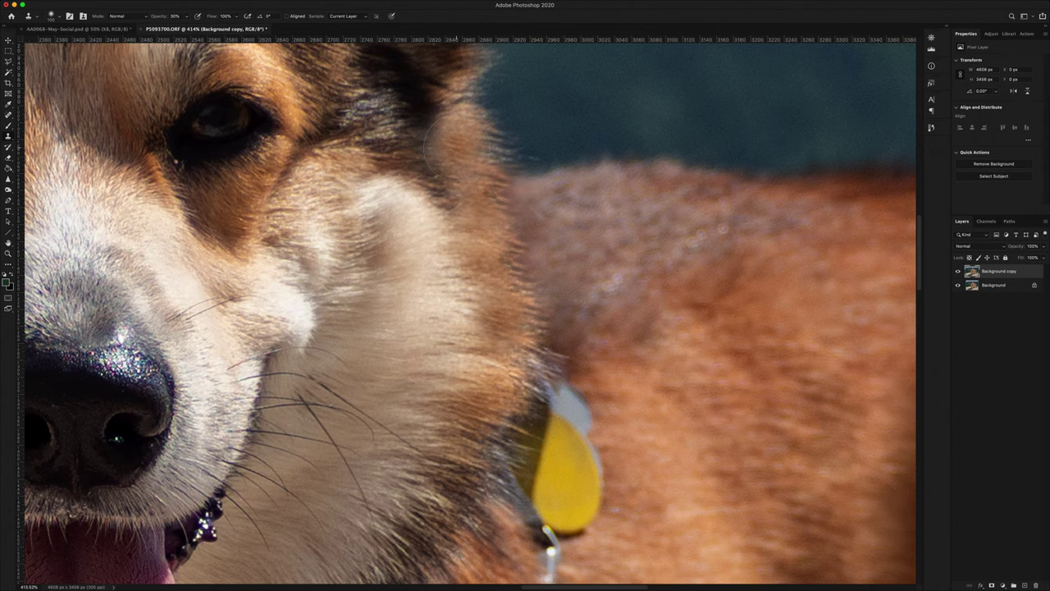
{"action": "left_click", "coordinate": [461, 205]}
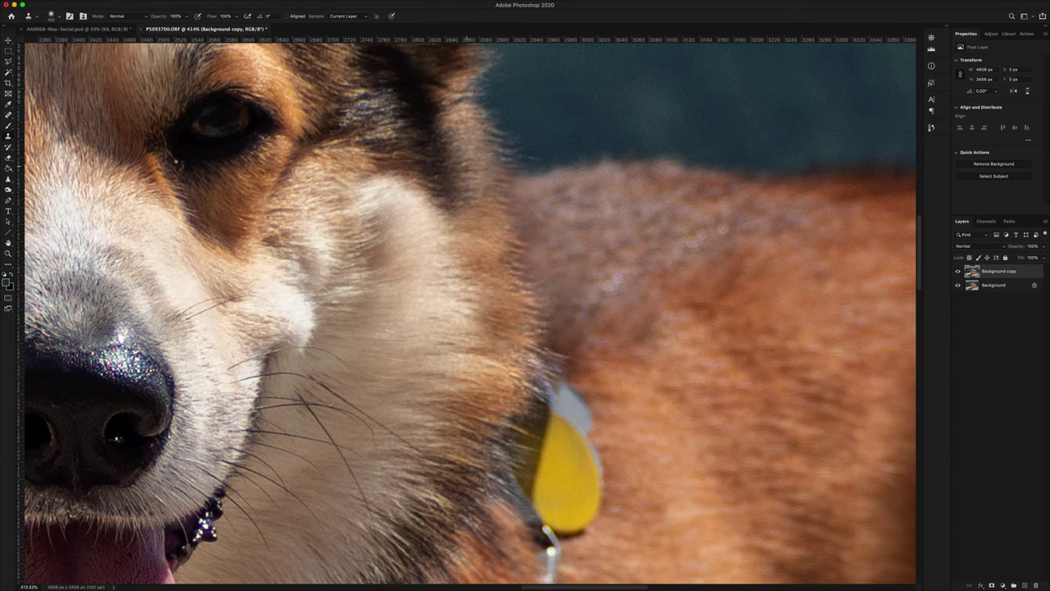
{"action": "left_click", "coordinate": [520, 171]}
{"action": "left_click", "coordinate": [538, 170]}
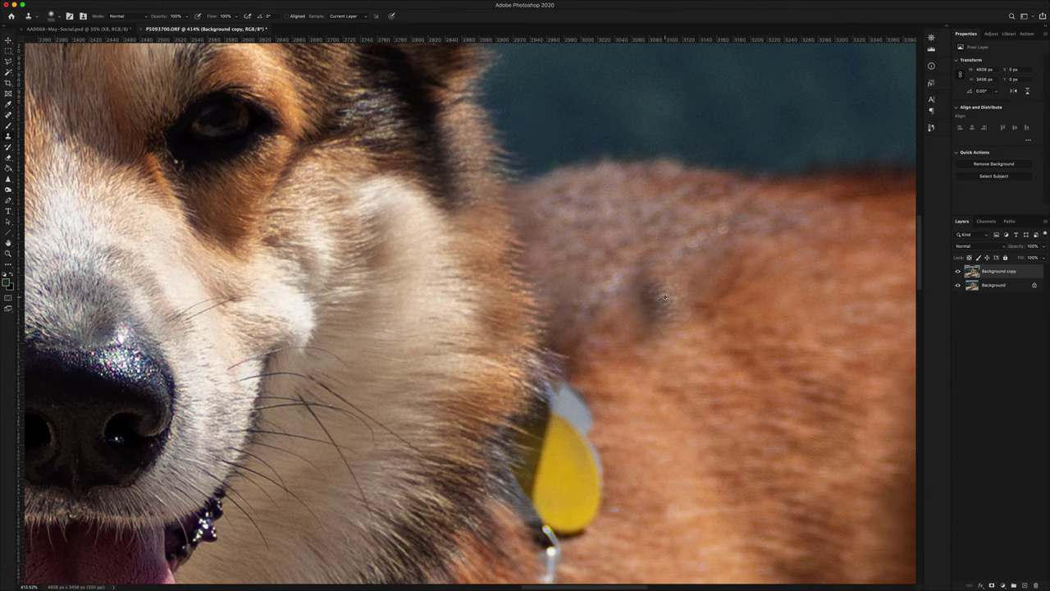
- Compare the whole retouched photo with the original by toggling the Background copy layer's visibility
{"action": "scroll", "coordinate": [665, 297], "scroll_direction": "down", "scroll_amount": 5}
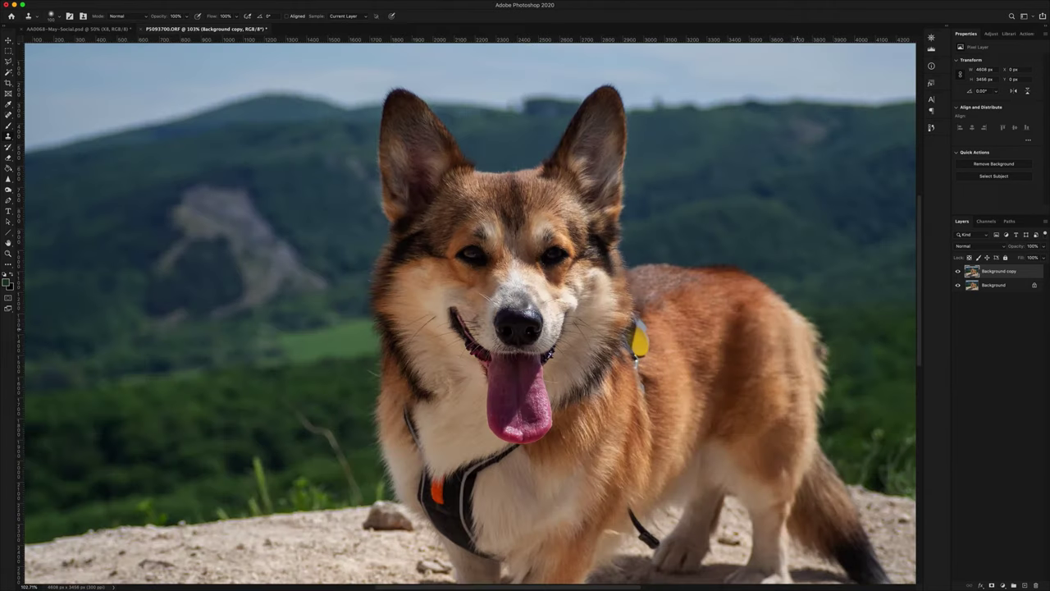
{"action": "scroll", "coordinate": [794, 324], "scroll_direction": "down", "scroll_amount": 3}
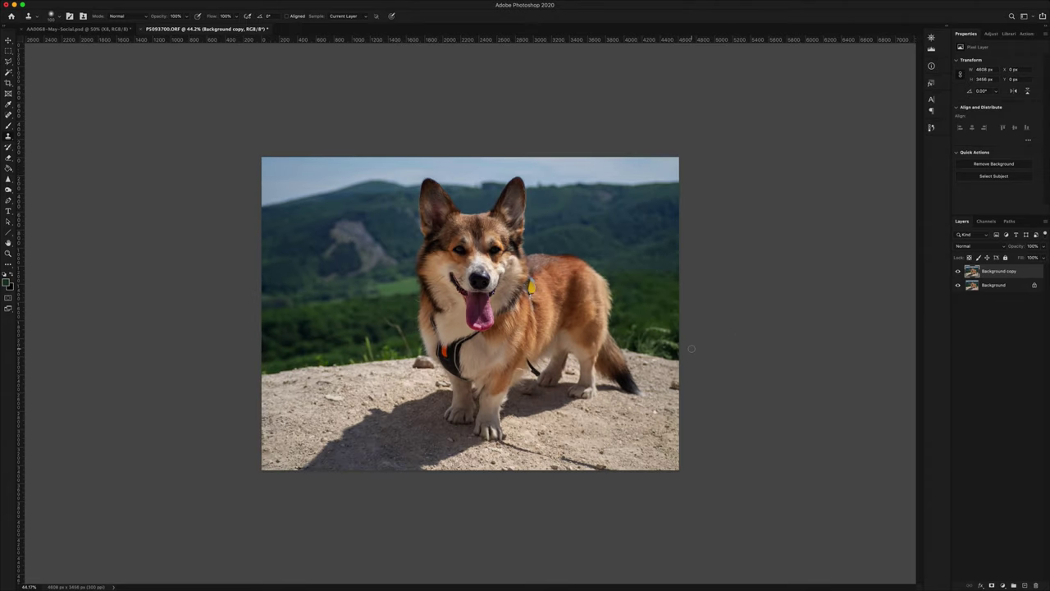
{"action": "scroll", "coordinate": [693, 347], "scroll_direction": "up", "scroll_amount": 2}
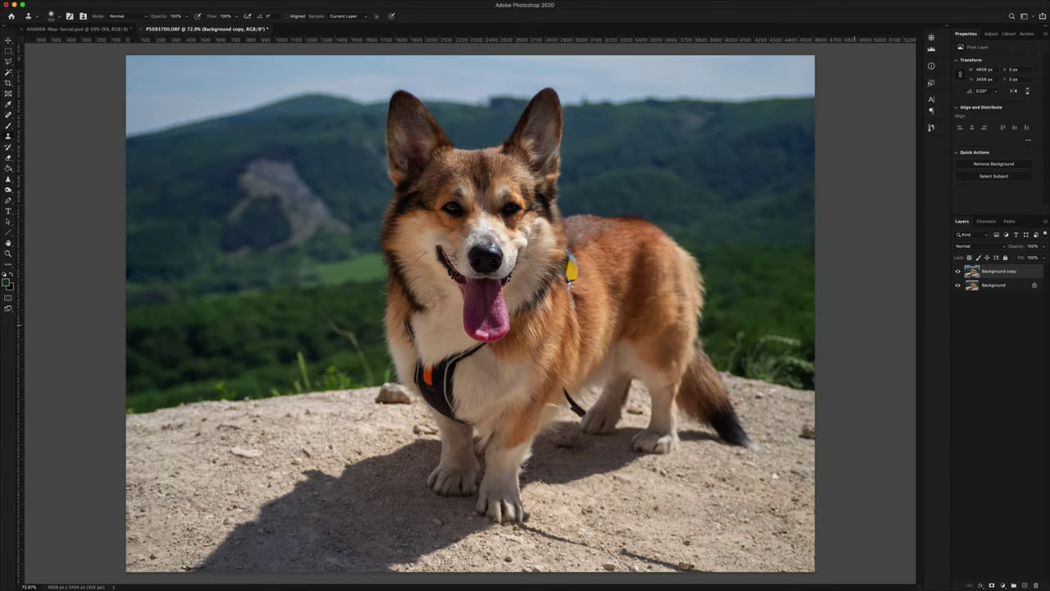
{"action": "left_click", "coordinate": [958, 271]}
{"action": "left_click", "coordinate": [957, 270]}
{"action": "left_click", "coordinate": [957, 270]}
{"action": "left_click", "coordinate": [958, 271]}
{"action": "scroll", "coordinate": [608, 239], "scroll_direction": "up", "scroll_amount": 2}
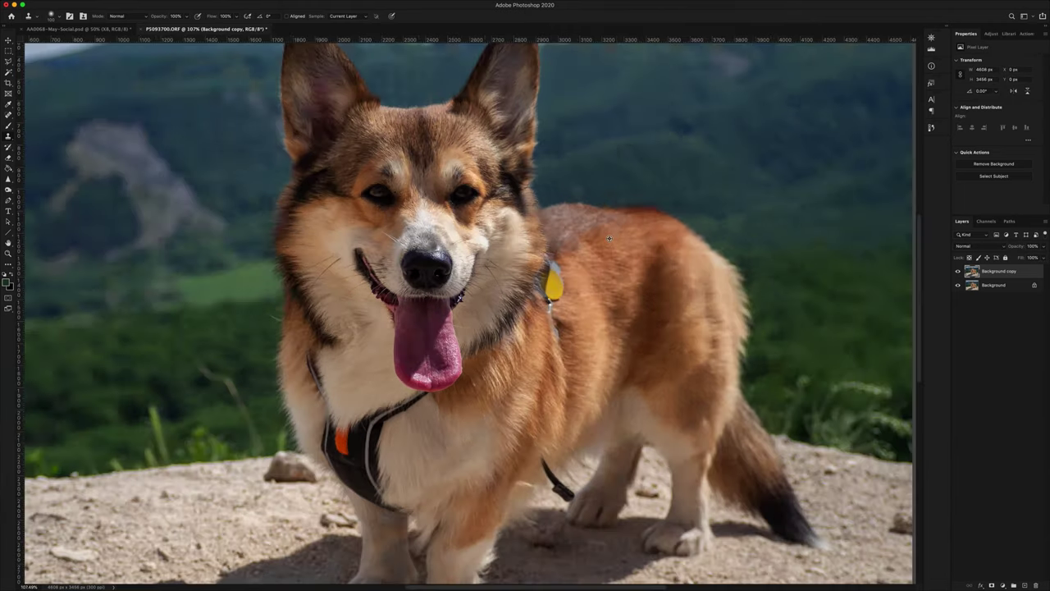
- Lighten the neck fur above the tag with the Dodge tool, using the midtones range and 30% exposure
{"action": "scroll", "coordinate": [609, 239], "scroll_direction": "up", "scroll_amount": 5}
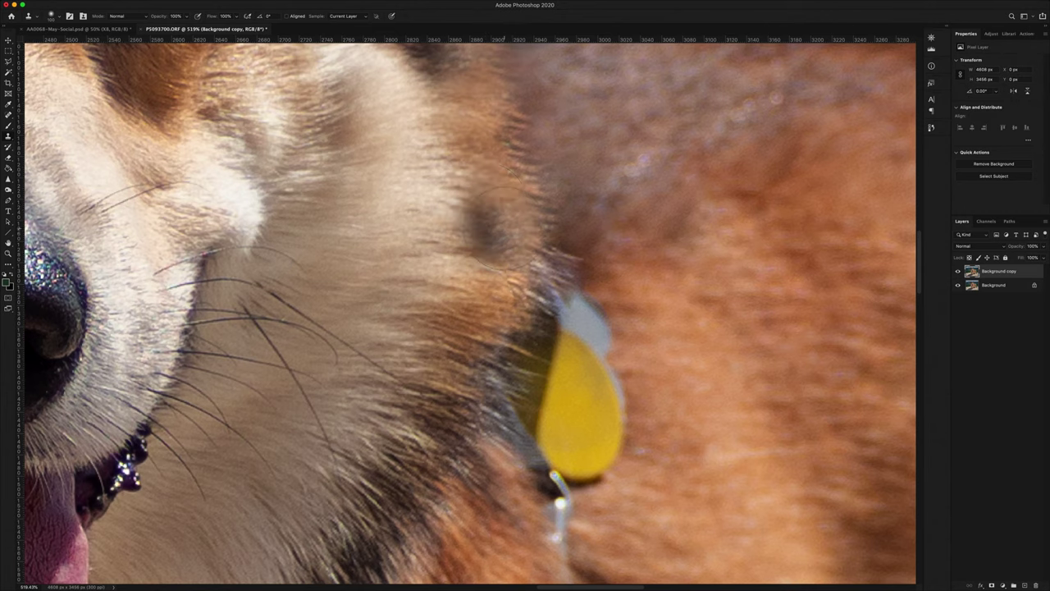
{"action": "right_click", "coordinate": [10, 187]}
{"action": "left_click", "coordinate": [28, 188]}
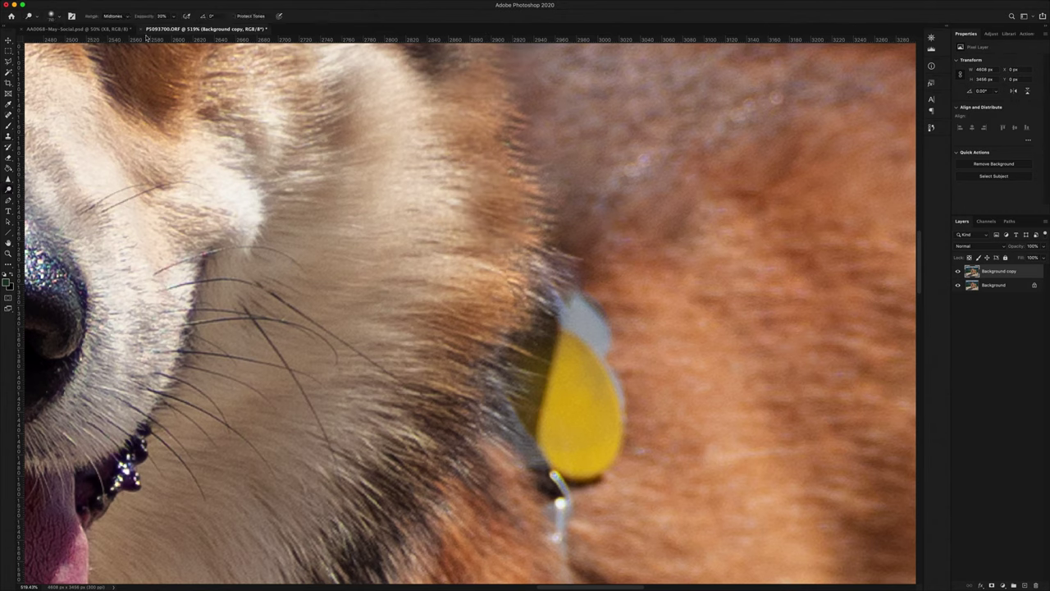
{"action": "key", "text": "3"}
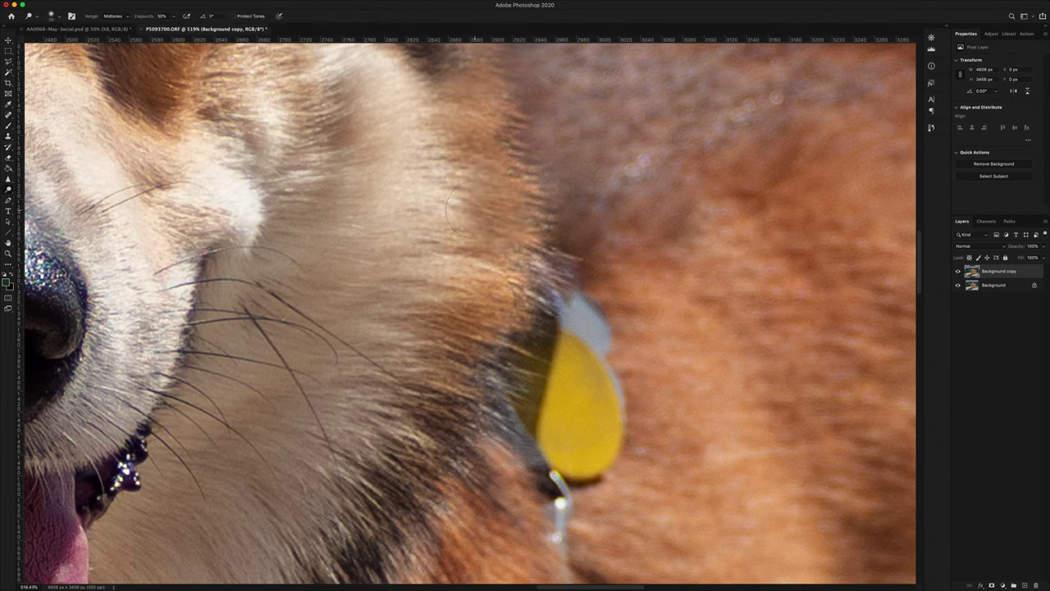
{"action": "scroll", "coordinate": [484, 259], "scroll_direction": "down", "scroll_amount": 2}
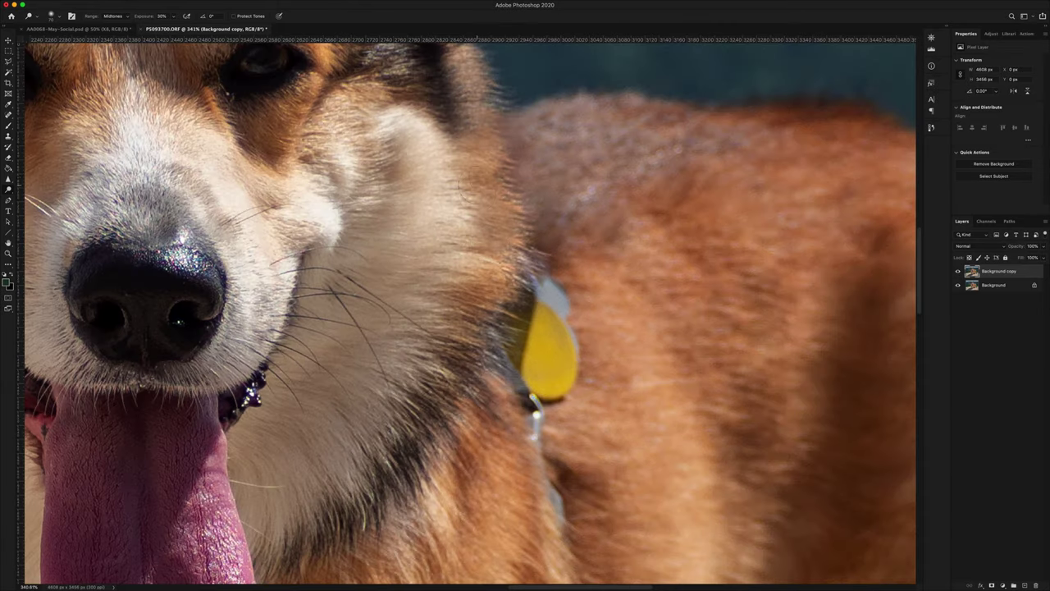
{"action": "scroll", "coordinate": [557, 258], "scroll_direction": "down", "scroll_amount": 5}
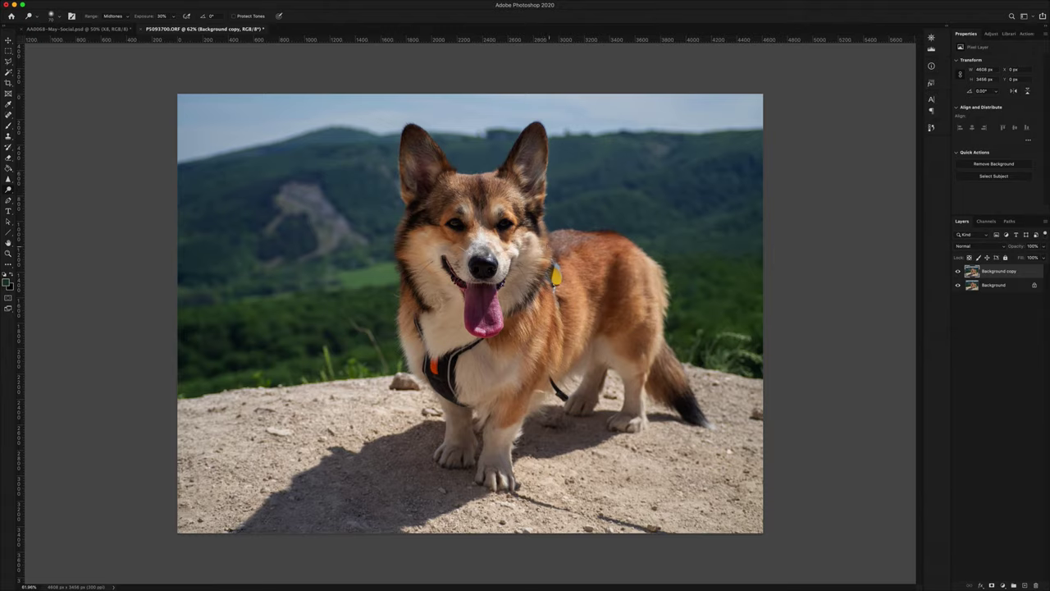
{"action": "scroll", "coordinate": [548, 244], "scroll_direction": "up", "scroll_amount": 5}
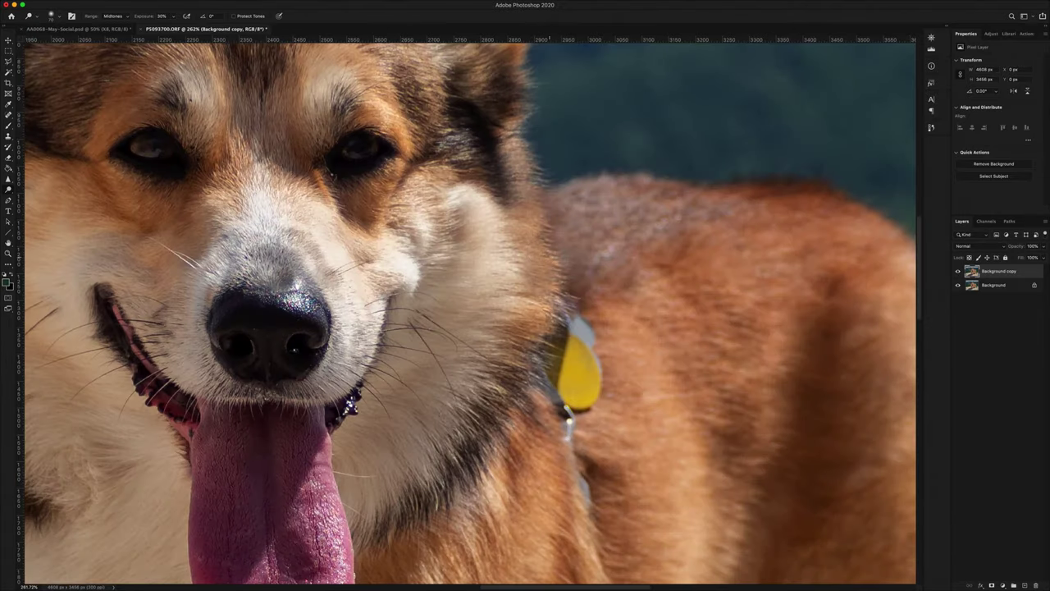
- Compare the retouch with the original once more and examine the dog's back, haunch and neck for leftover marks
{"action": "left_click", "coordinate": [8, 136]}
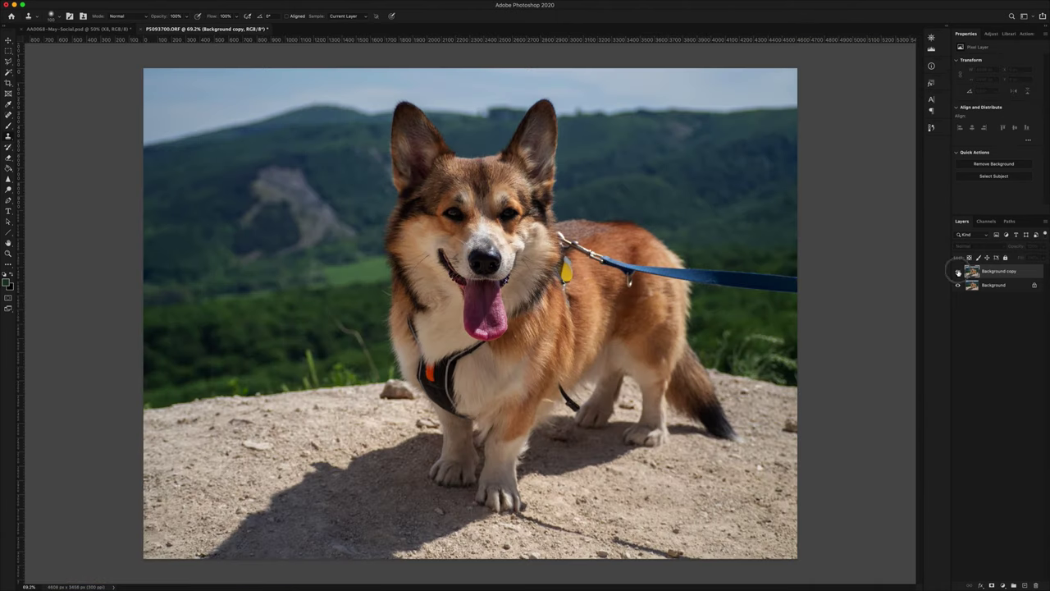
{"action": "left_click", "coordinate": [958, 270]}
{"action": "scroll", "coordinate": [605, 239], "scroll_direction": "up", "scroll_amount": 3}
{"action": "scroll", "coordinate": [605, 287], "scroll_direction": "up", "scroll_amount": 5}
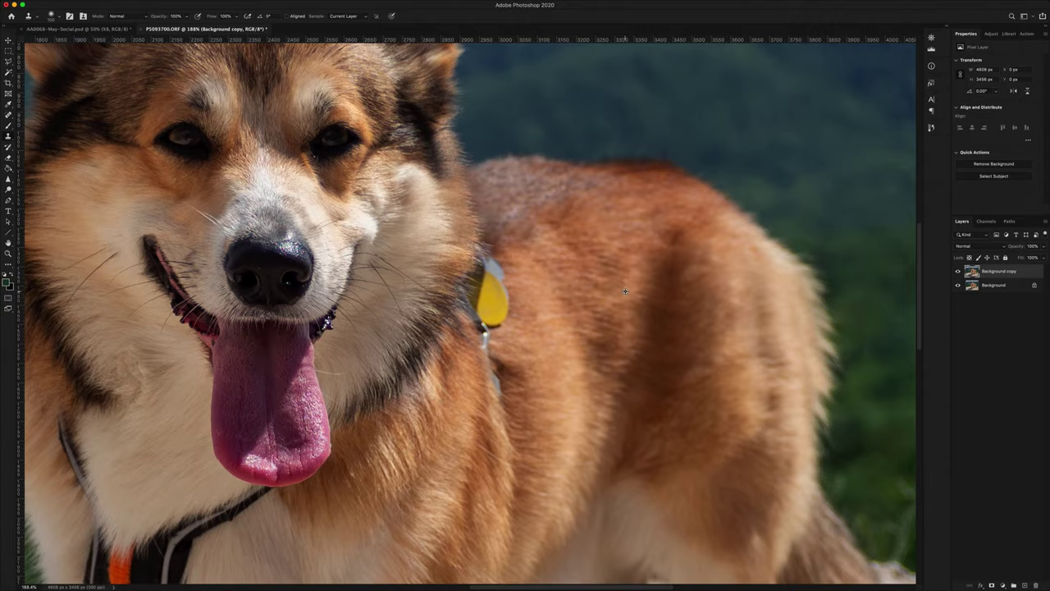
{"action": "key", "text": "super+0"}
{"action": "scroll", "coordinate": [593, 285], "scroll_direction": "up", "scroll_amount": 3}
{"action": "scroll", "coordinate": [597, 287], "scroll_direction": "up", "scroll_amount": 5}
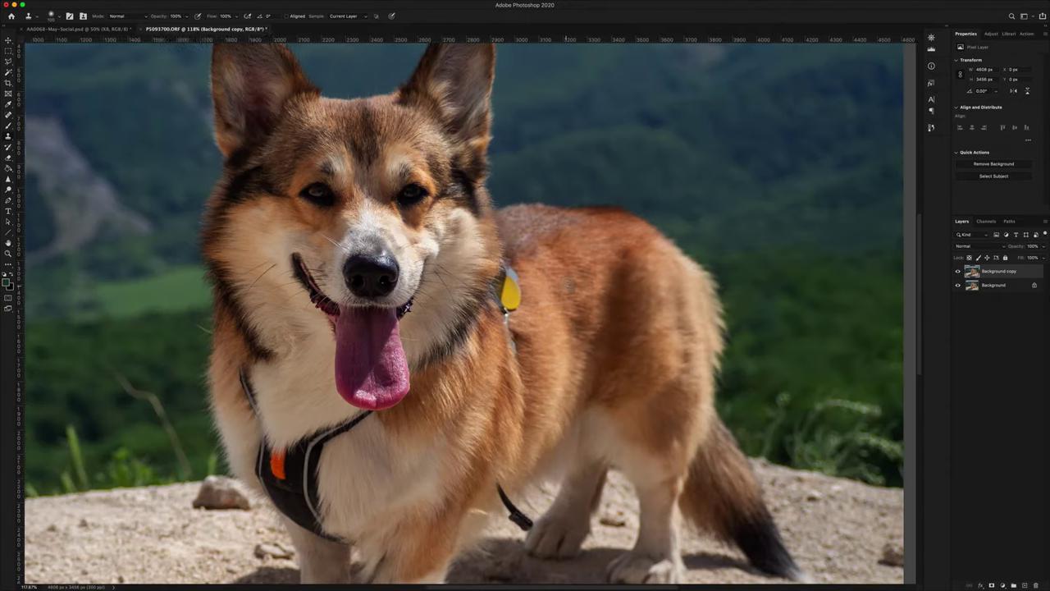
{"action": "scroll", "coordinate": [542, 318], "scroll_direction": "right", "scroll_amount": 2}
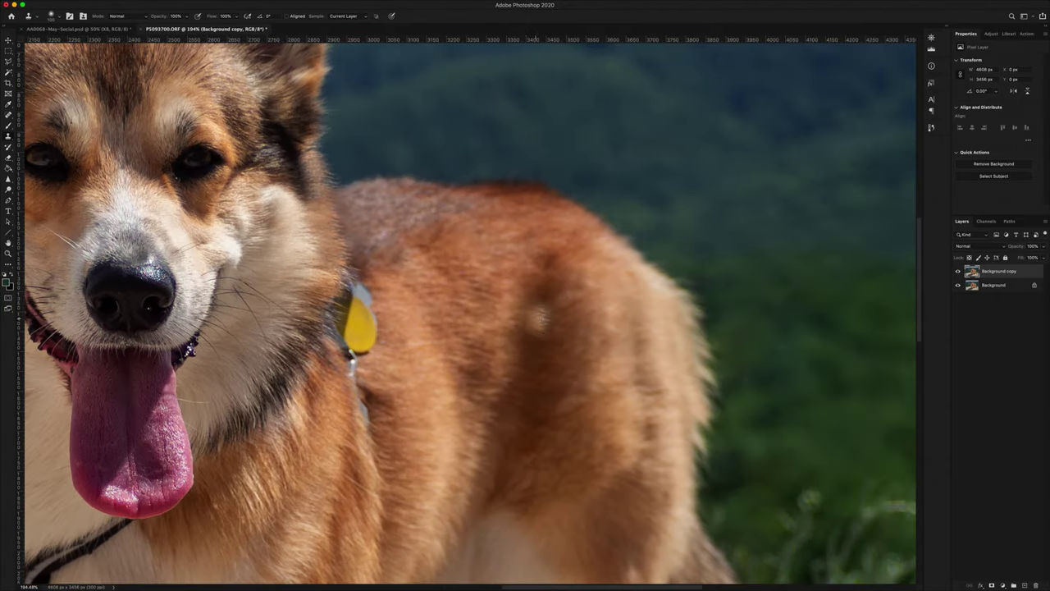
- Switch to the Patch tool
{"action": "right_click", "coordinate": [8, 135]}
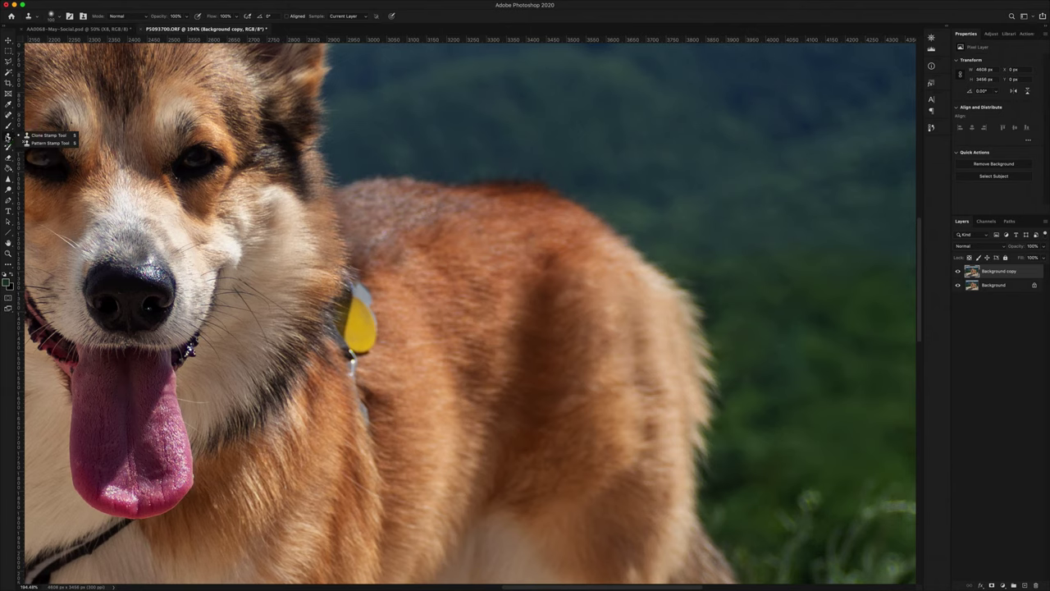
{"action": "right_click", "coordinate": [8, 114]}
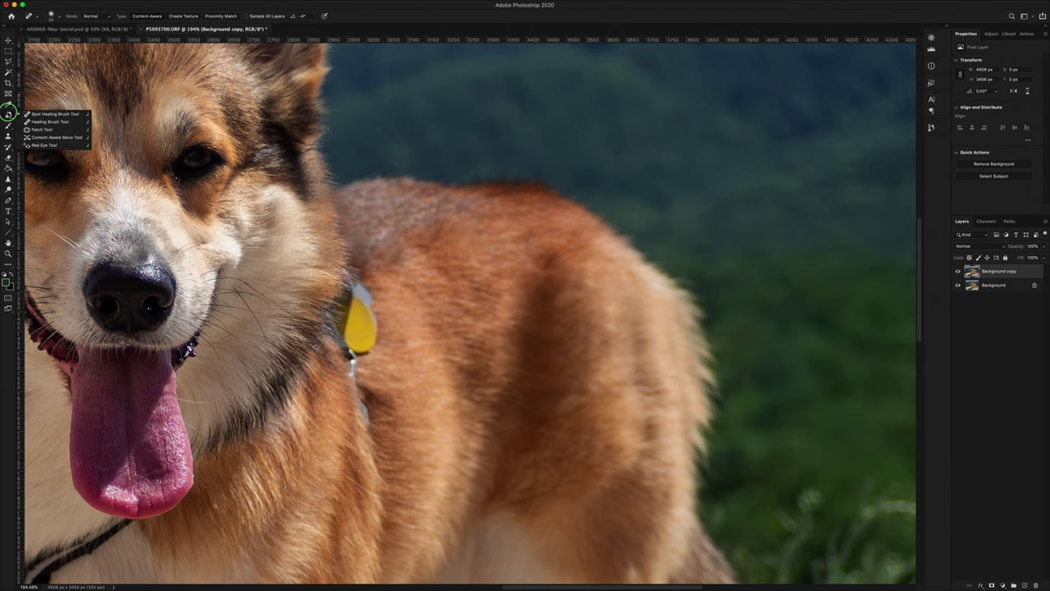
{"action": "left_click", "coordinate": [49, 130]}
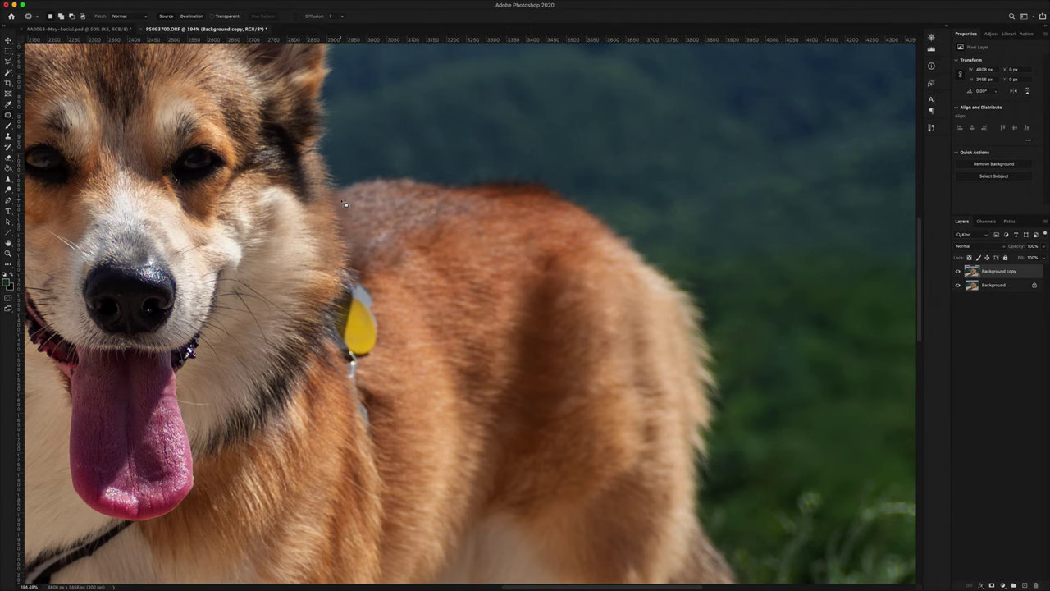
- Patch the fur on the dog's upper back beside the neck with clean fur from farther along the back, and deselect
{"action": "mouse_move", "coordinate": [336, 197]}
{"action": "left_mouse_down"}
{"action": "mouse_move", "coordinate": [351, 261]}
{"action": "mouse_move", "coordinate": [372, 248]}
{"action": "mouse_move", "coordinate": [337, 196]}
{"action": "left_mouse_up"}
{"action": "left_click_drag", "start_coordinate": [368, 230], "coordinate": [397, 220]}
{"action": "key", "text": "ctrl+d"}
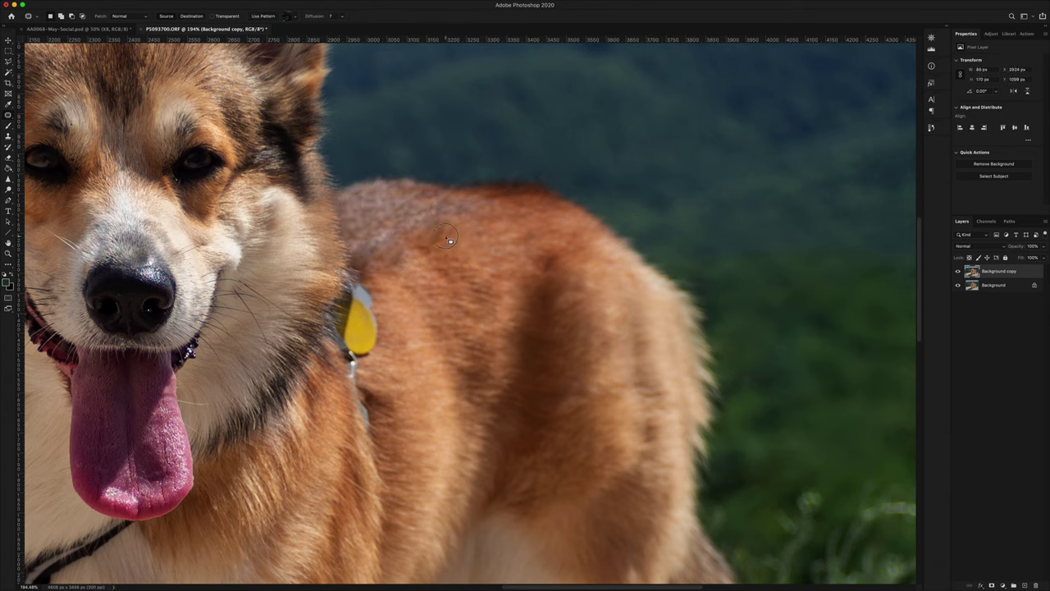
- Compare the whole retouched photo with the original by toggling the Background copy layer, and check it at several magnifications
{"action": "key", "text": "super+0"}
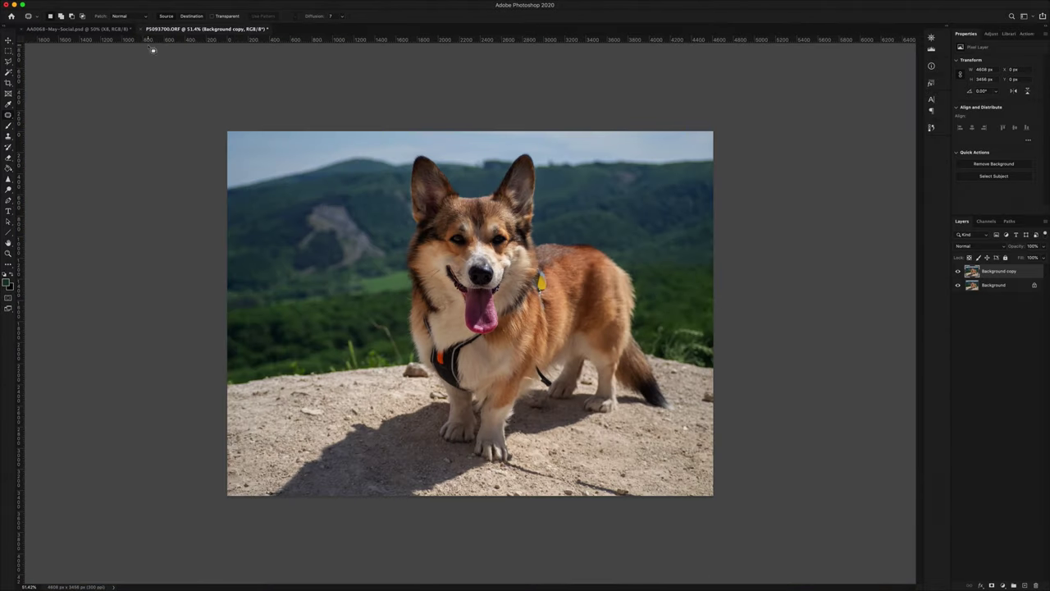
{"action": "left_click", "coordinate": [8, 253]}
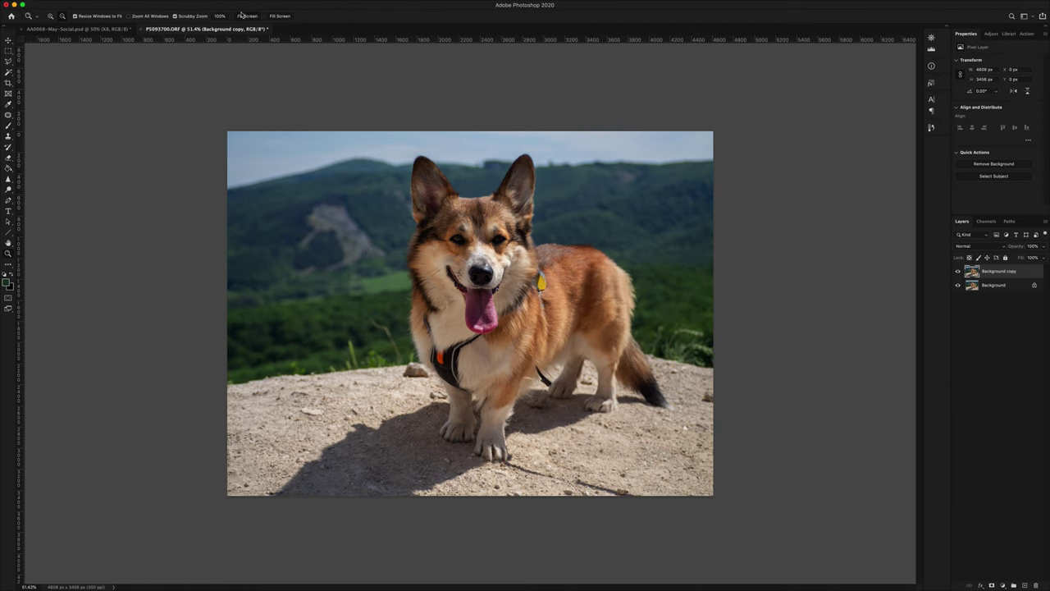
{"action": "left_click", "coordinate": [243, 15]}
{"action": "left_click", "coordinate": [958, 271]}
{"action": "left_click", "coordinate": [958, 271]}
{"action": "left_click", "coordinate": [958, 272]}
{"action": "left_click", "coordinate": [958, 273]}
{"action": "left_click", "coordinate": [958, 272]}
{"action": "left_click", "coordinate": [958, 272]}
{"action": "scroll", "coordinate": [764, 312], "scroll_direction": "right", "scroll_amount": 2}
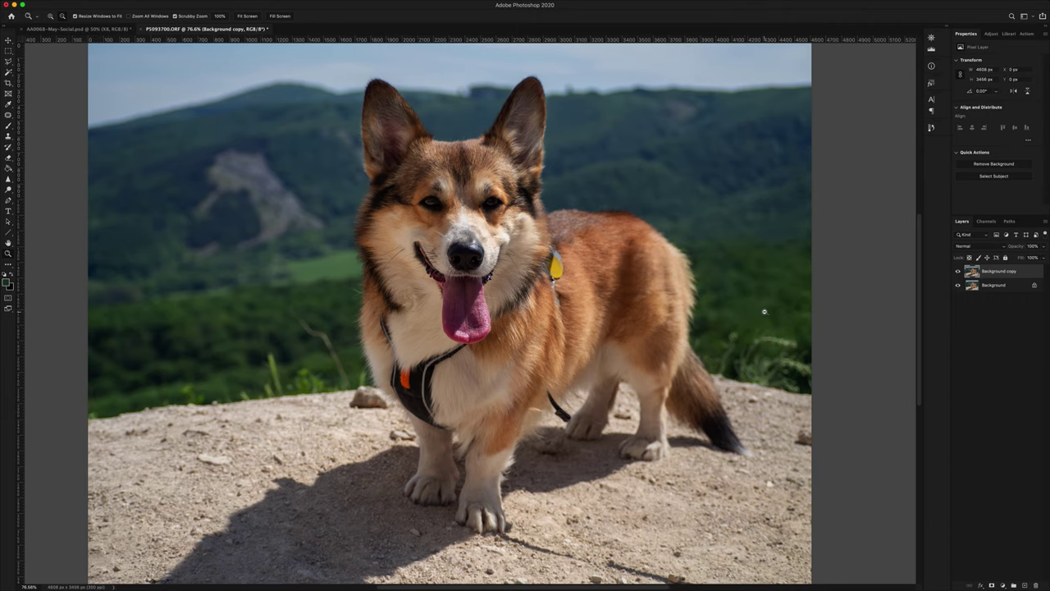
{"action": "left_click_drag", "start_coordinate": [777, 330], "coordinate": [635, 347]}
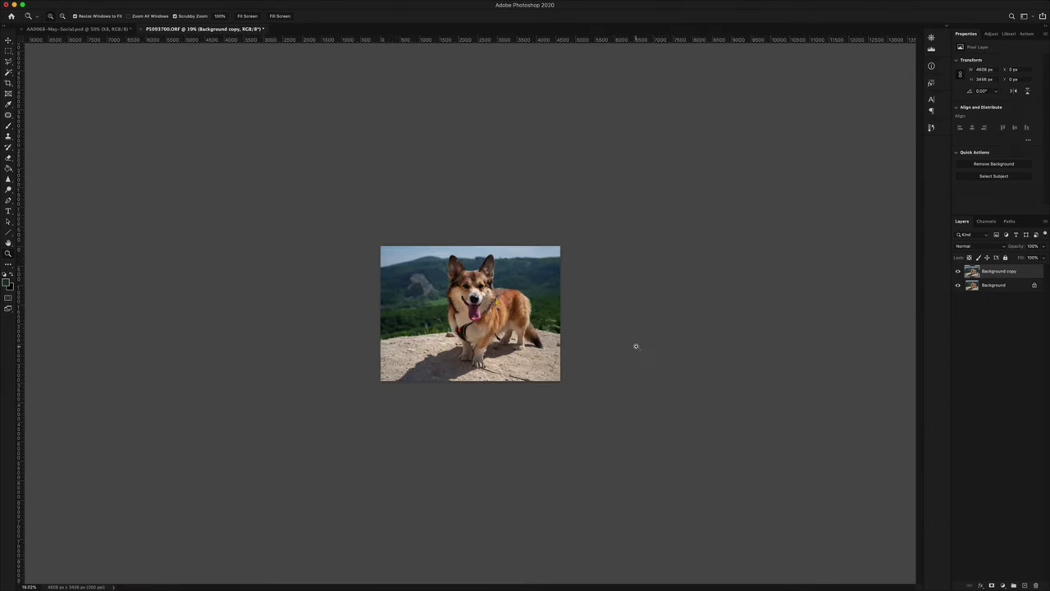
{"action": "scroll", "coordinate": [570, 303], "scroll_direction": "up", "scroll_amount": 5}
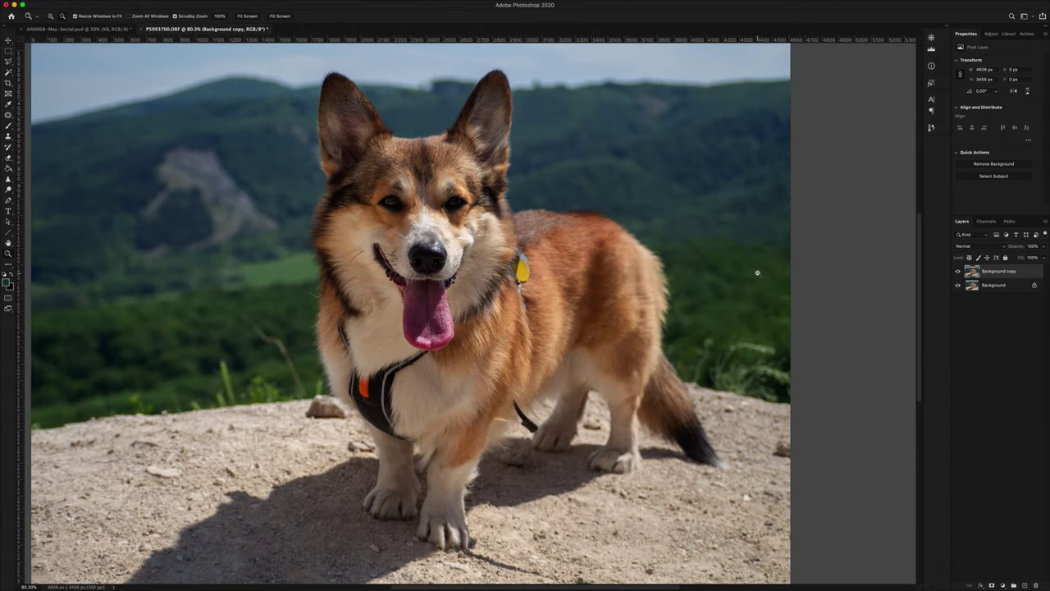
- Darken the background around the dog's back using the Burn tool with an enlarged brush, shadows range and 20% exposure
{"action": "left_click", "coordinate": [8, 190]}
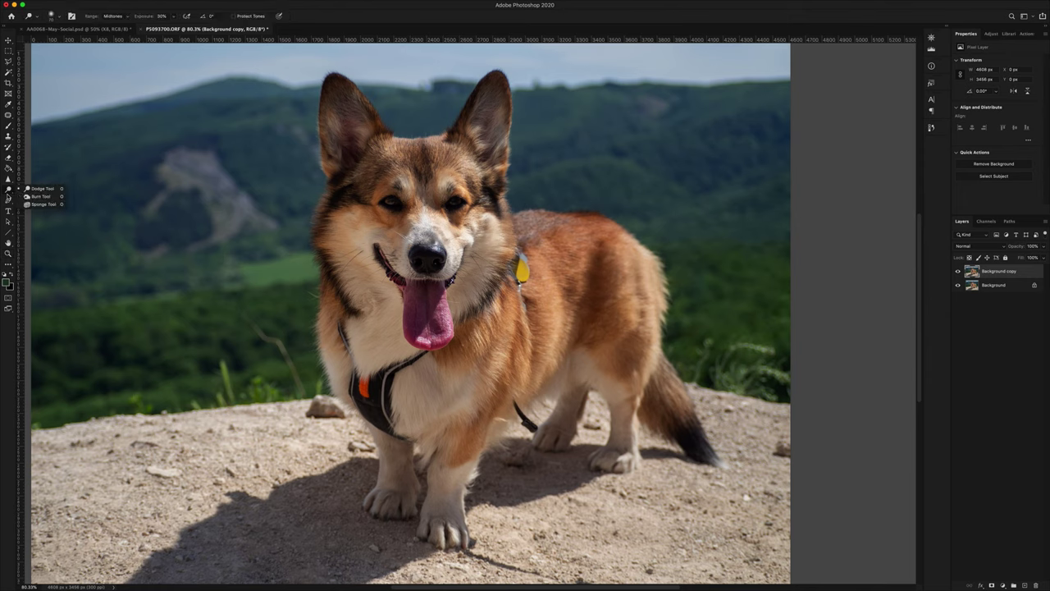
{"action": "left_click", "coordinate": [37, 199]}
{"action": "key", "text": "bracketright"}
{"action": "key", "text": "bracketright"}
{"action": "key", "text": "bracketright"}
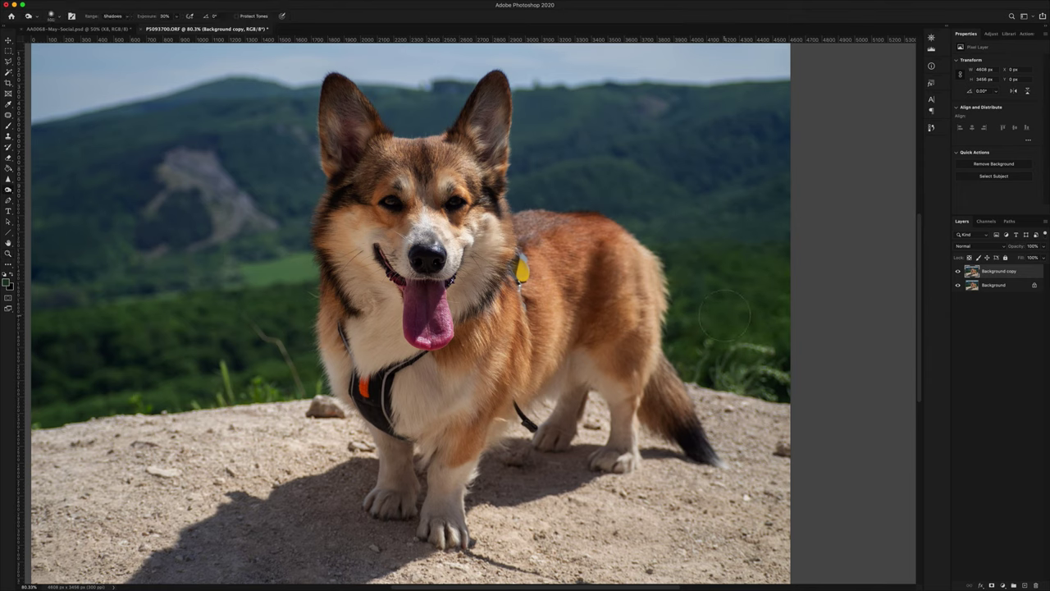
{"action": "key", "text": "2"}
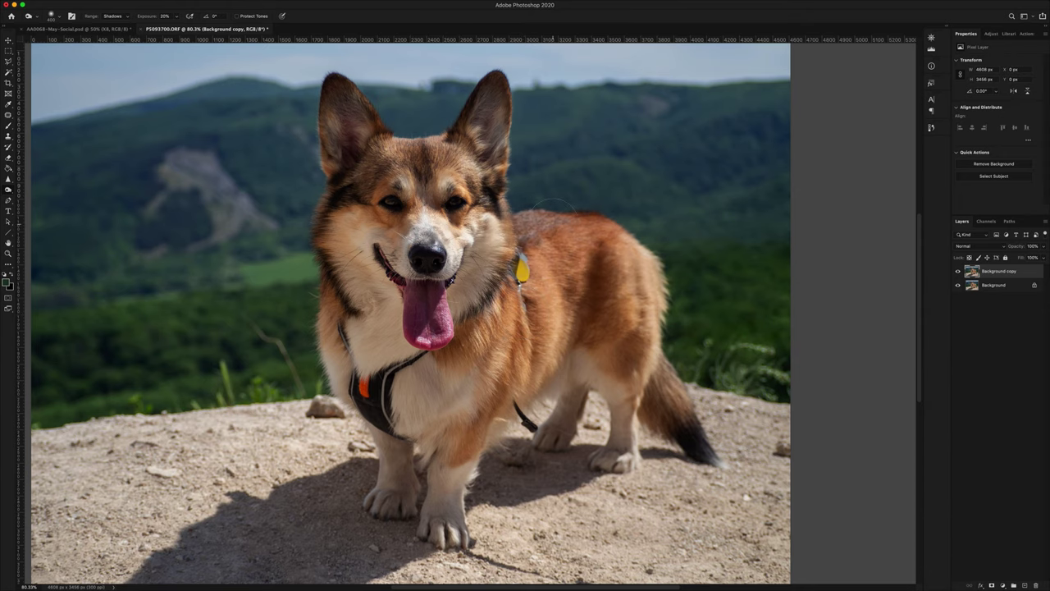
- Examine the dog's neck and back edge up close and check the finished retouch across the whole photo
{"action": "scroll", "coordinate": [529, 232], "scroll_direction": "up", "scroll_amount": 5}
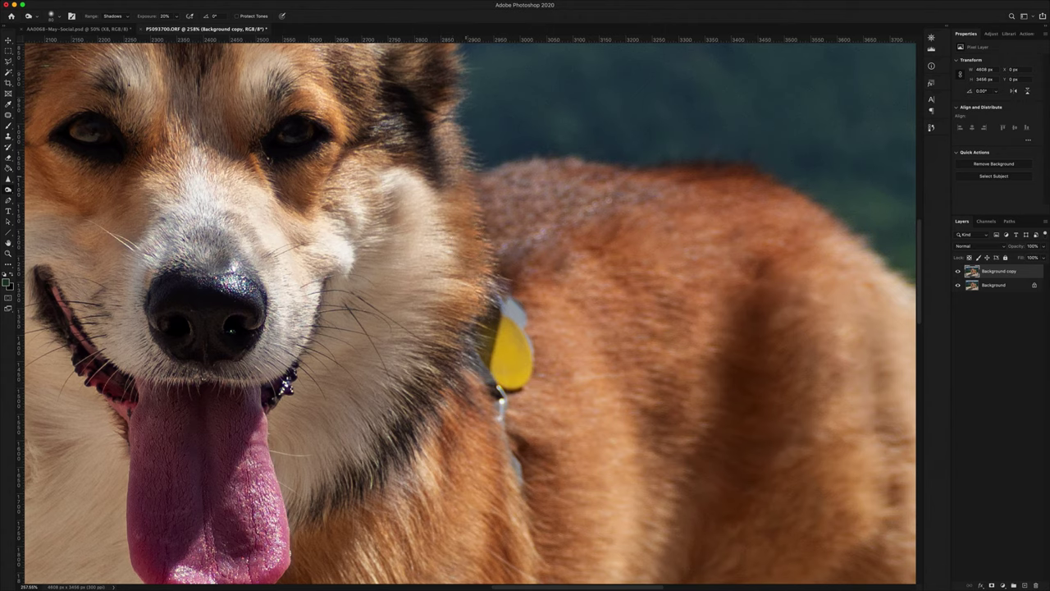
{"action": "scroll", "coordinate": [540, 274], "scroll_direction": "down", "scroll_amount": 6}
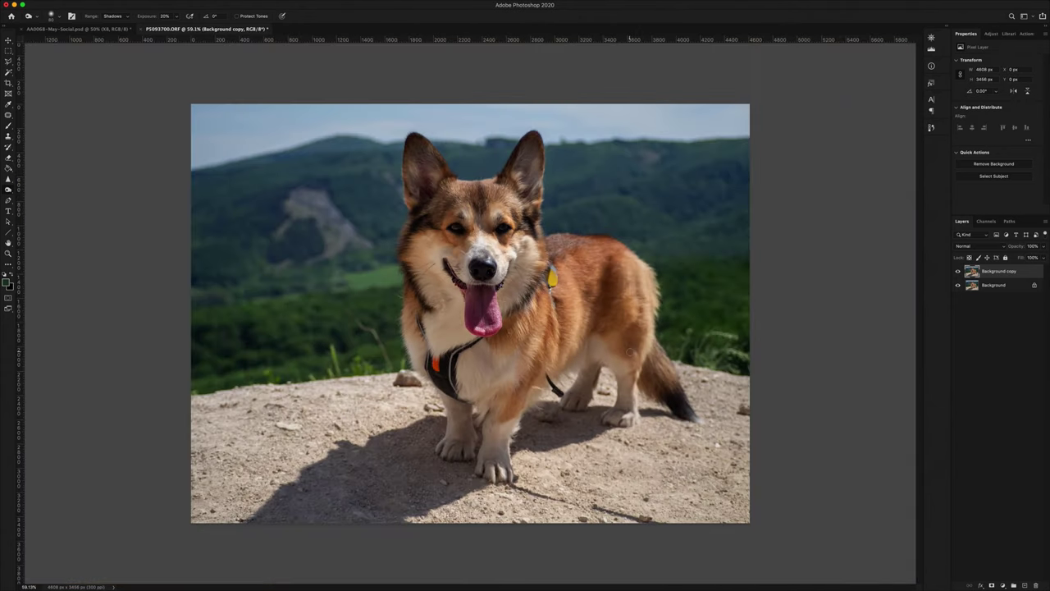
{"action": "scroll", "coordinate": [682, 351], "scroll_direction": "up", "scroll_amount": 2}
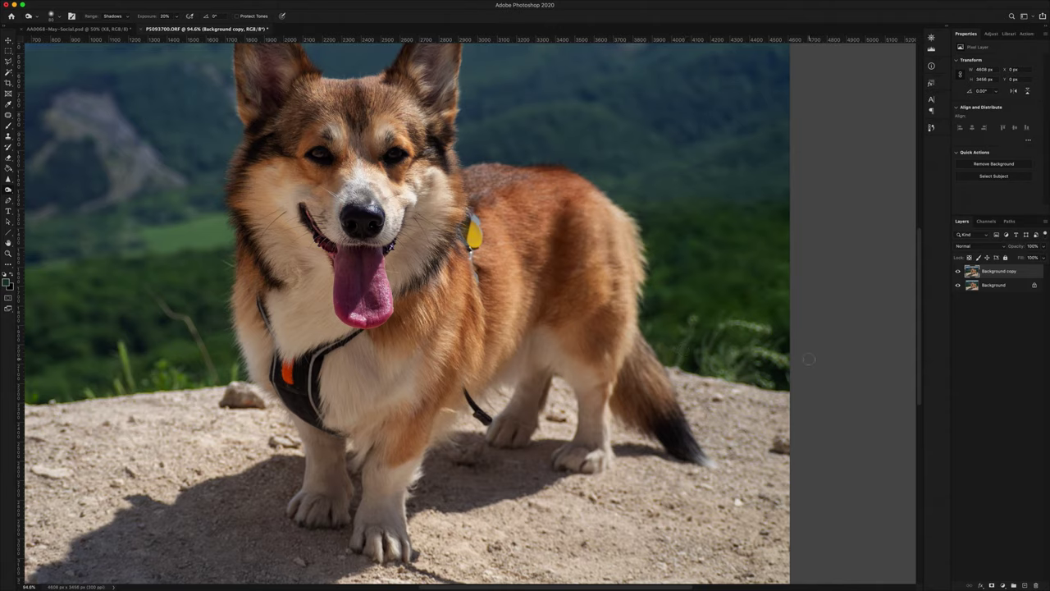
{"action": "scroll", "coordinate": [808, 358], "scroll_direction": "down", "scroll_amount": 2}
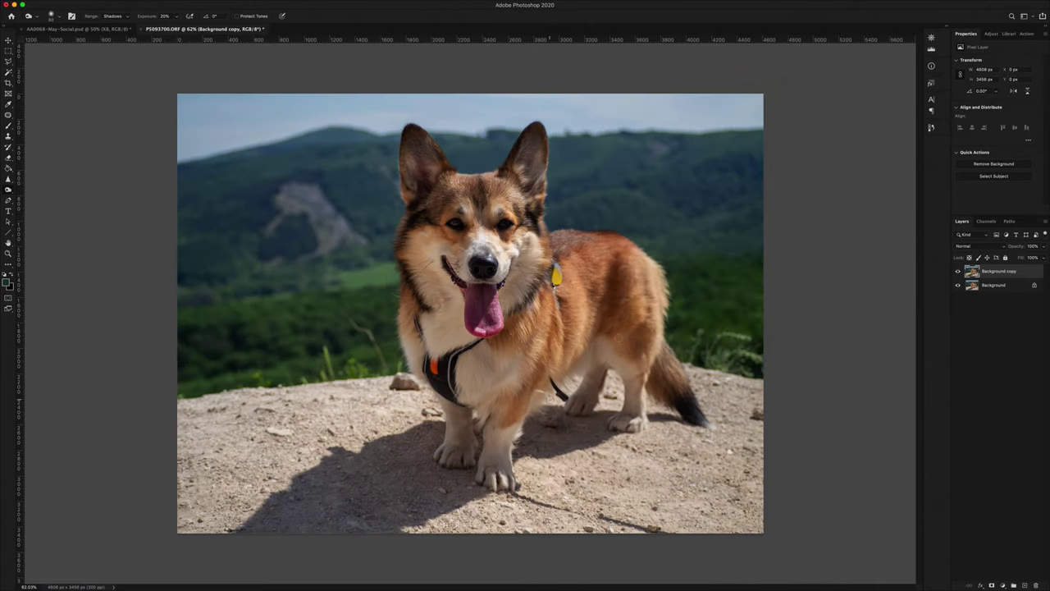